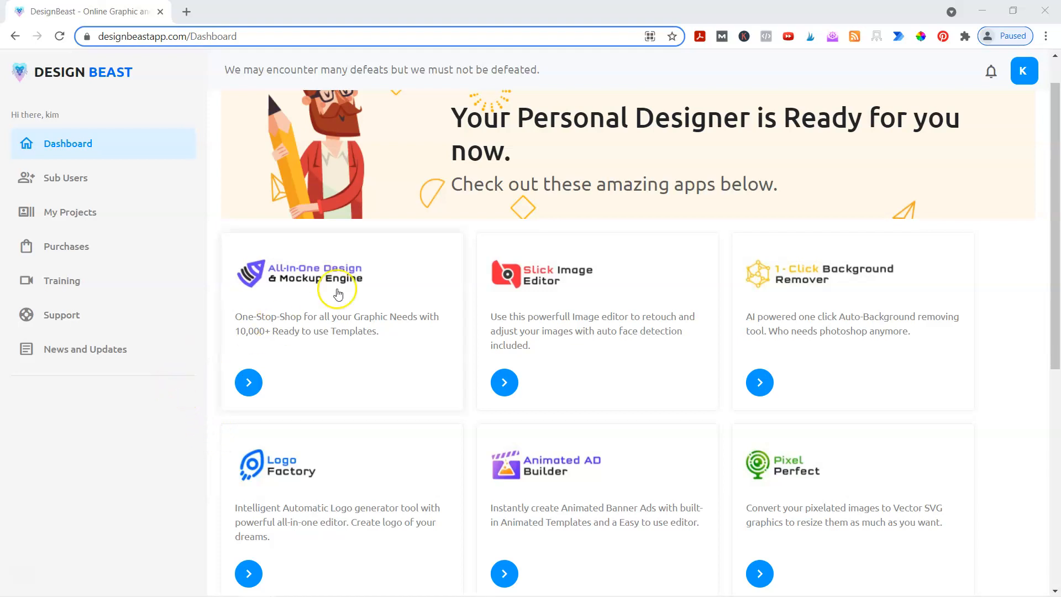
- Enter the All-In-One Design & Mockup Engine and choose the Mockup Square size under Popular Sizes
left_click(341, 284)
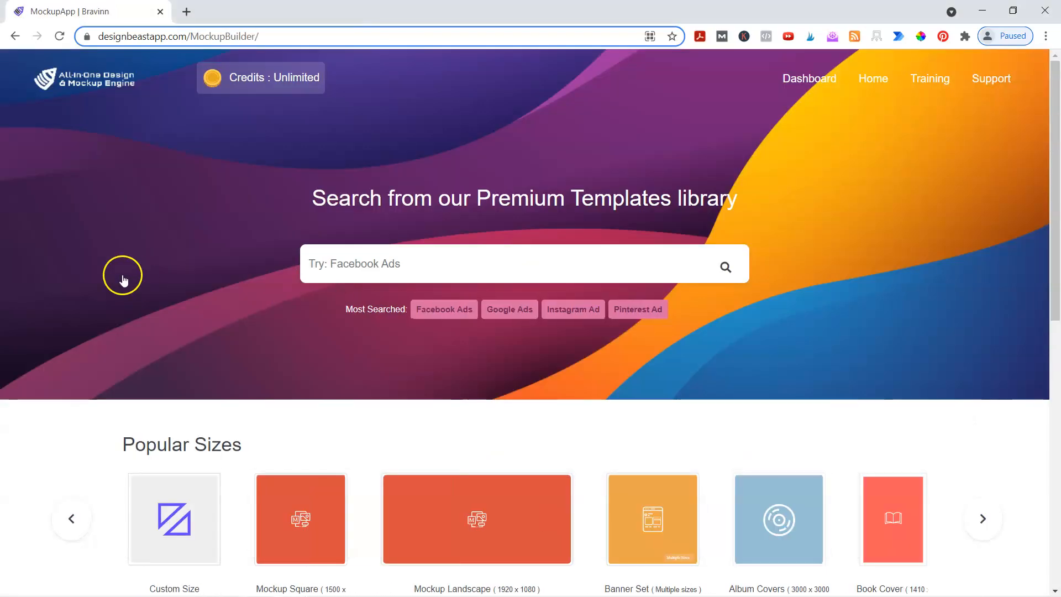
scroll(123, 273, "down", 3)
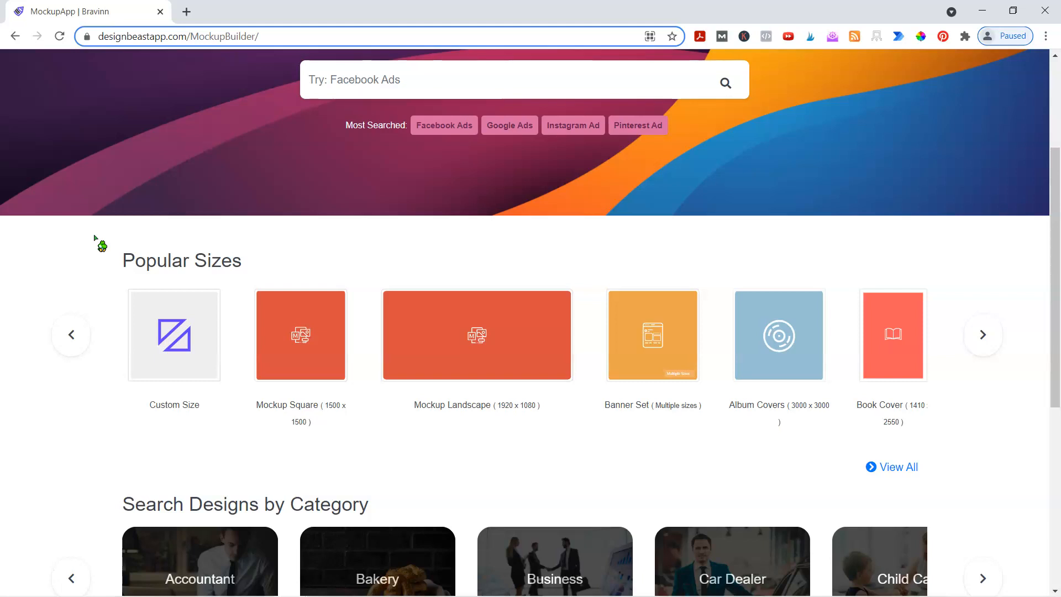
left_click(309, 339)
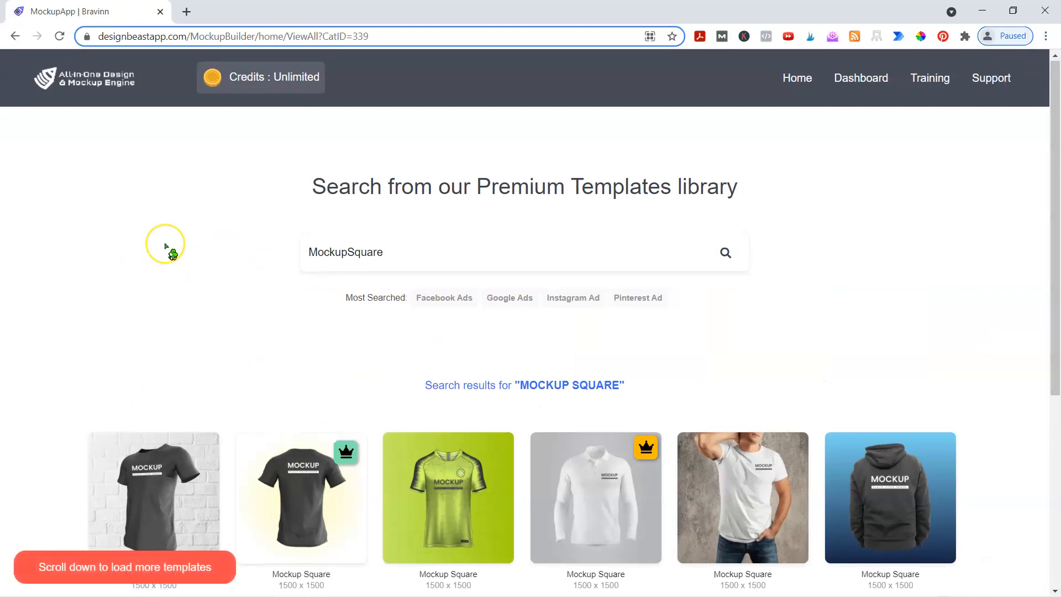
scroll(163, 246, "down", 3)
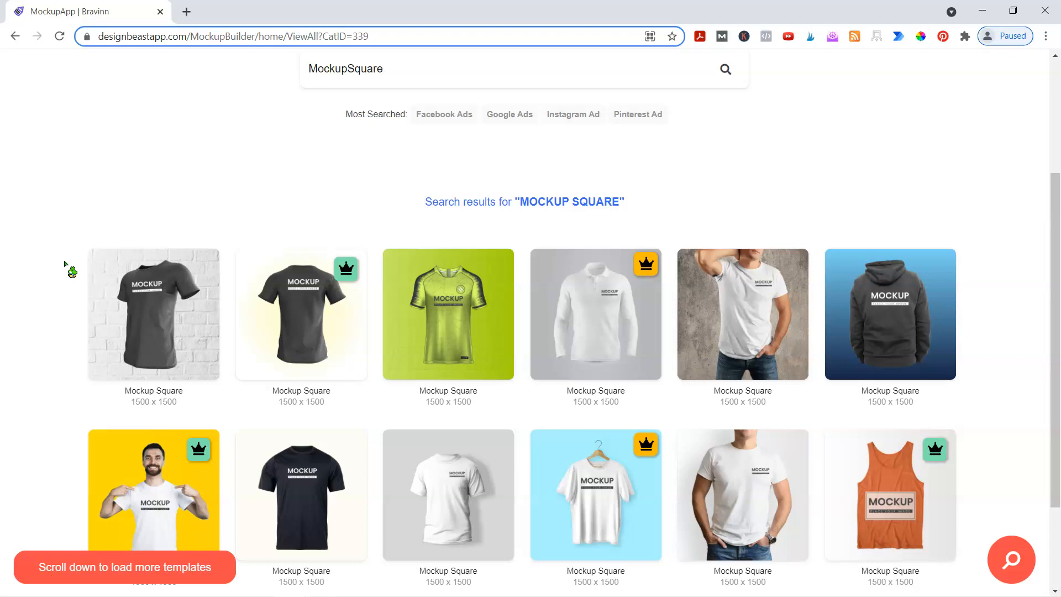
- Browse the 1500 x 1500 apparel, phone and laptop mockup results
scroll(871, 307, "down", 2)
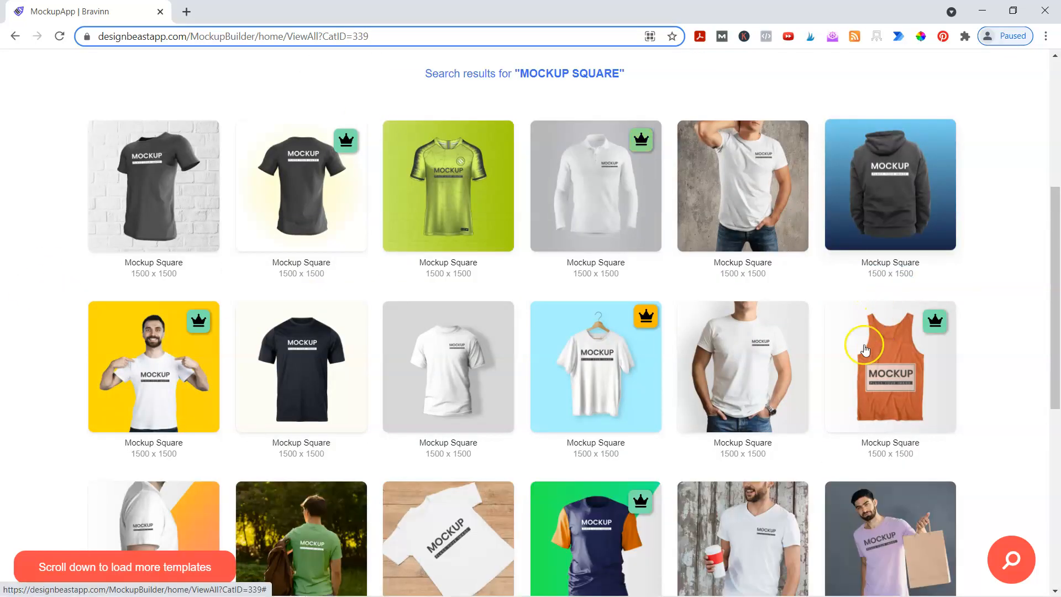
scroll(107, 308, "down", 4)
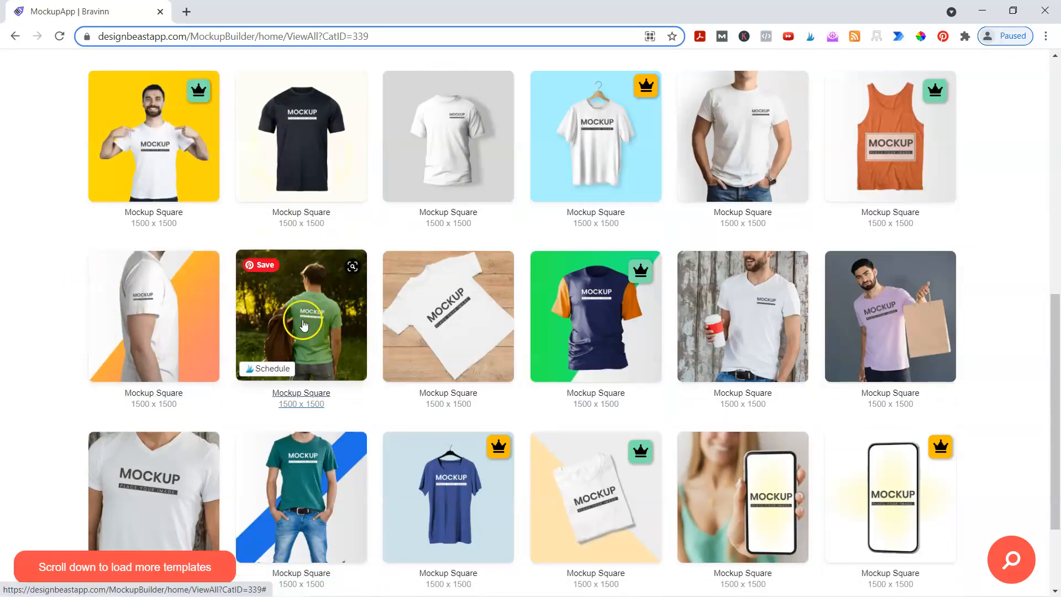
scroll(884, 331, "down", 2)
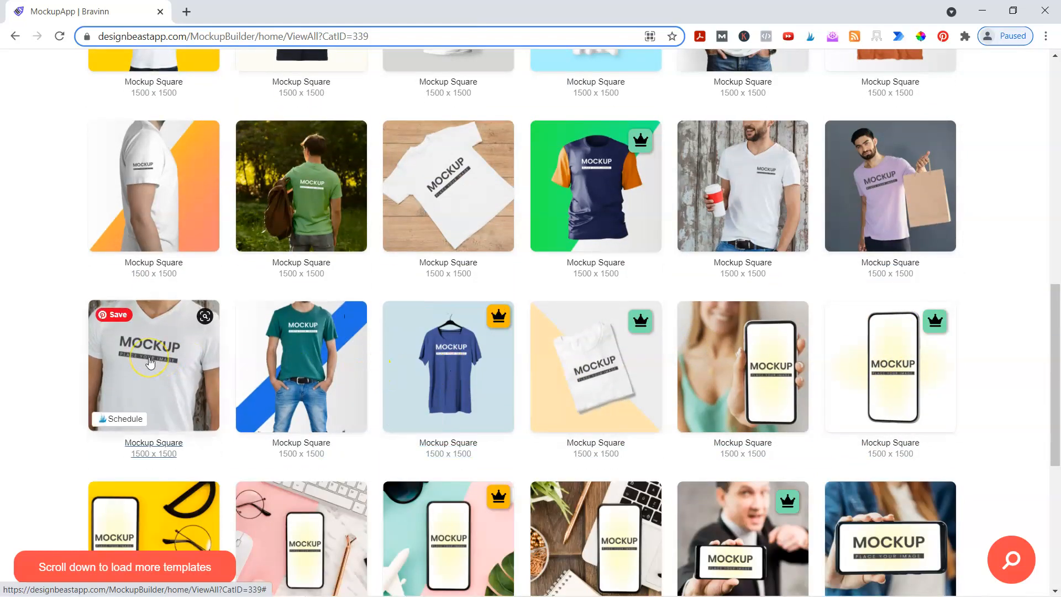
scroll(277, 356, "down", 4)
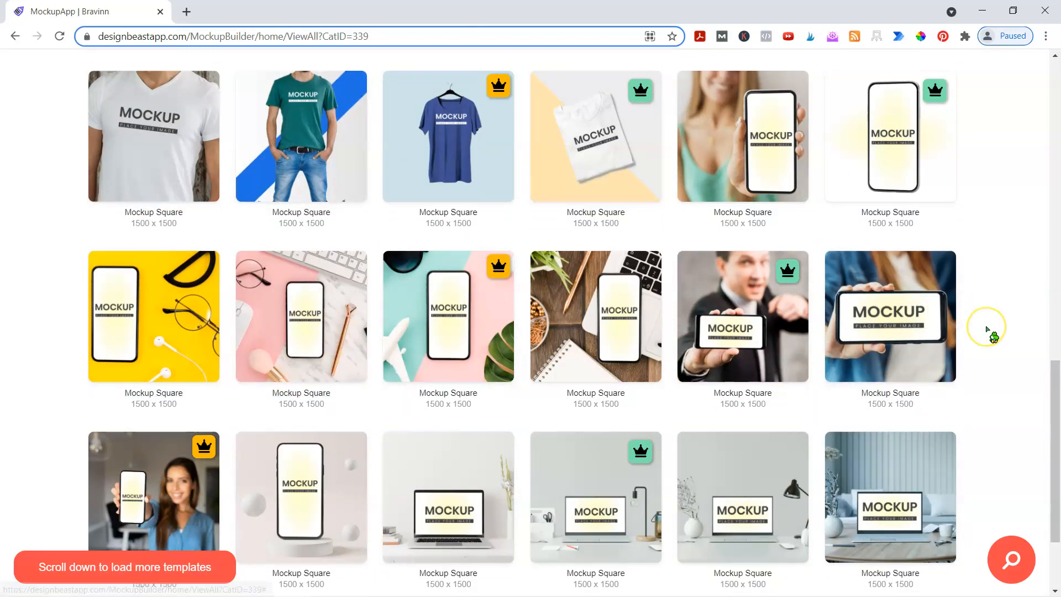
scroll(987, 332, "down", 5)
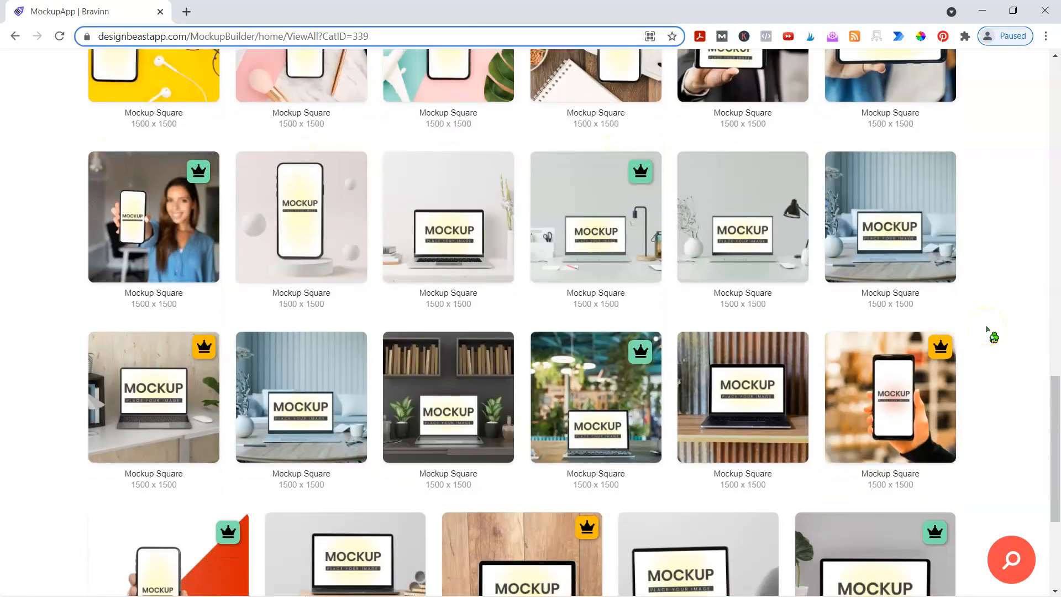
scroll(988, 330, "down", 1)
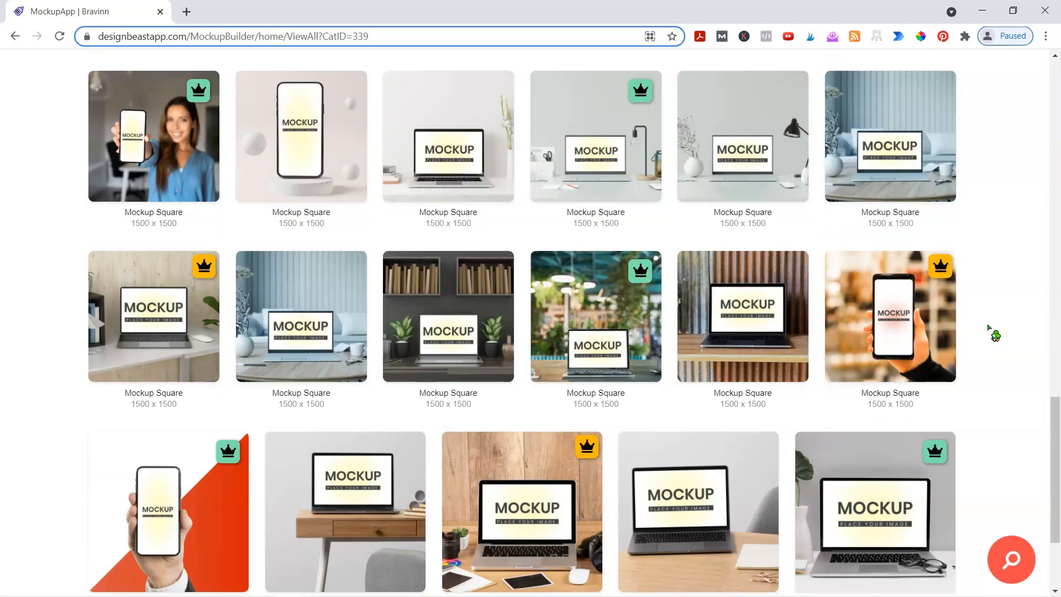
scroll(989, 331, "down", 3)
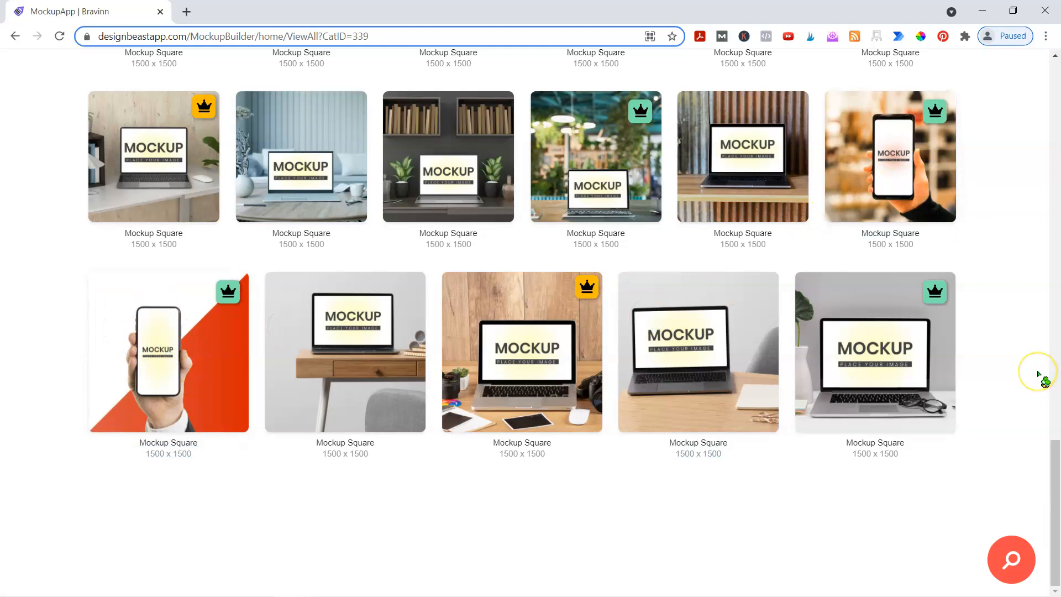
scroll(1038, 376, "up", 7)
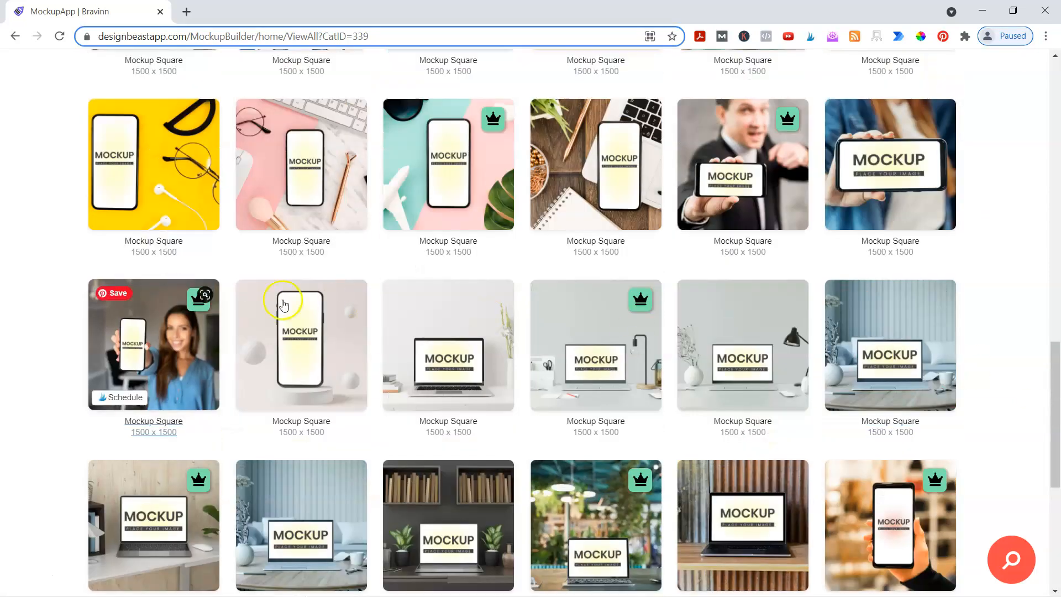
scroll(759, 330, "up", 14)
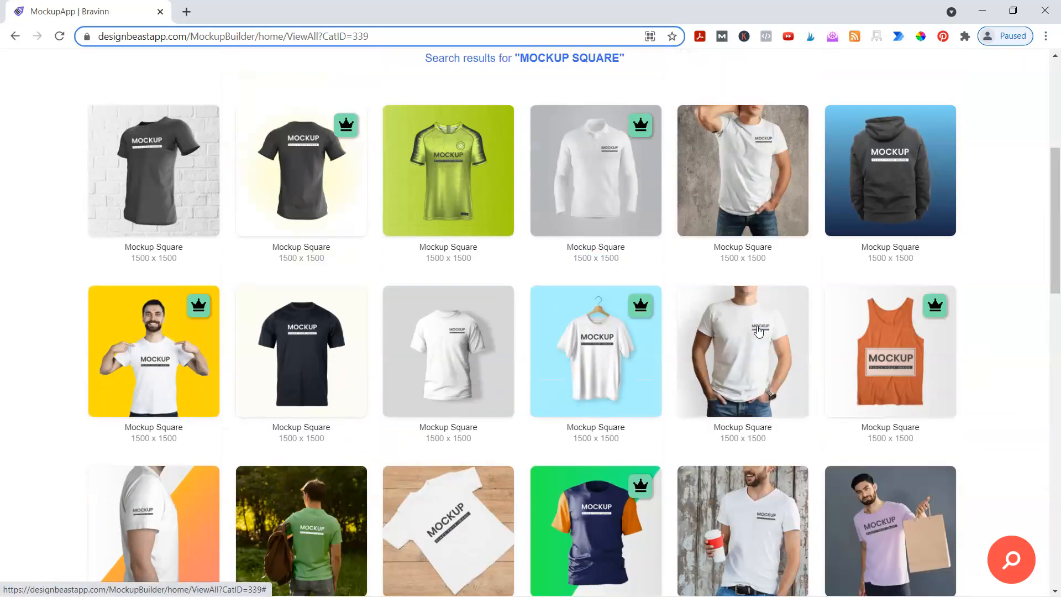
scroll(758, 331, "up", 6)
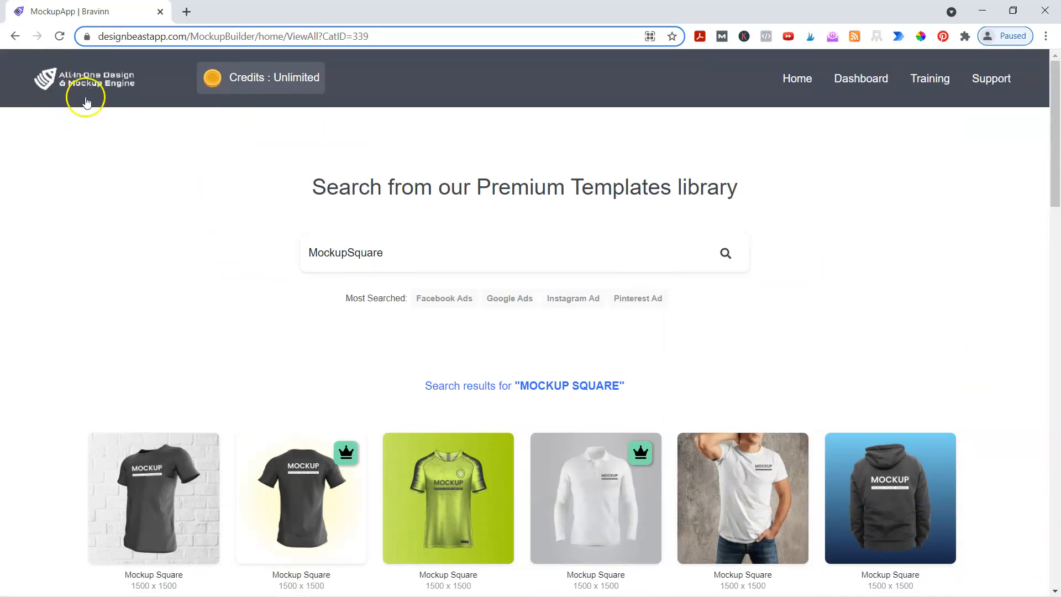
- Return to the template library home and bring up the Banner Set results
left_click(64, 79)
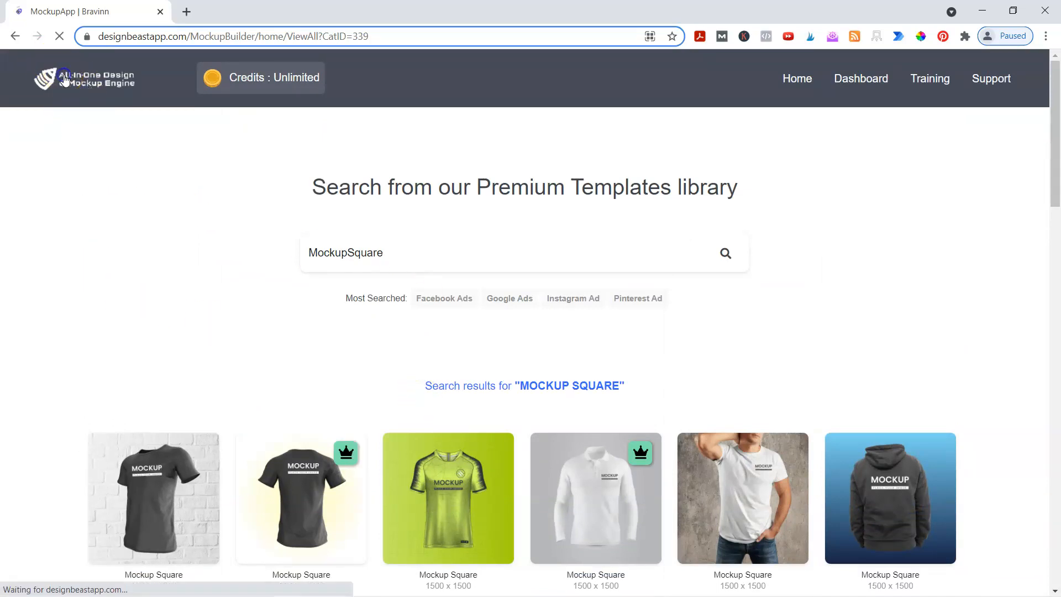
scroll(95, 289, "down", 2)
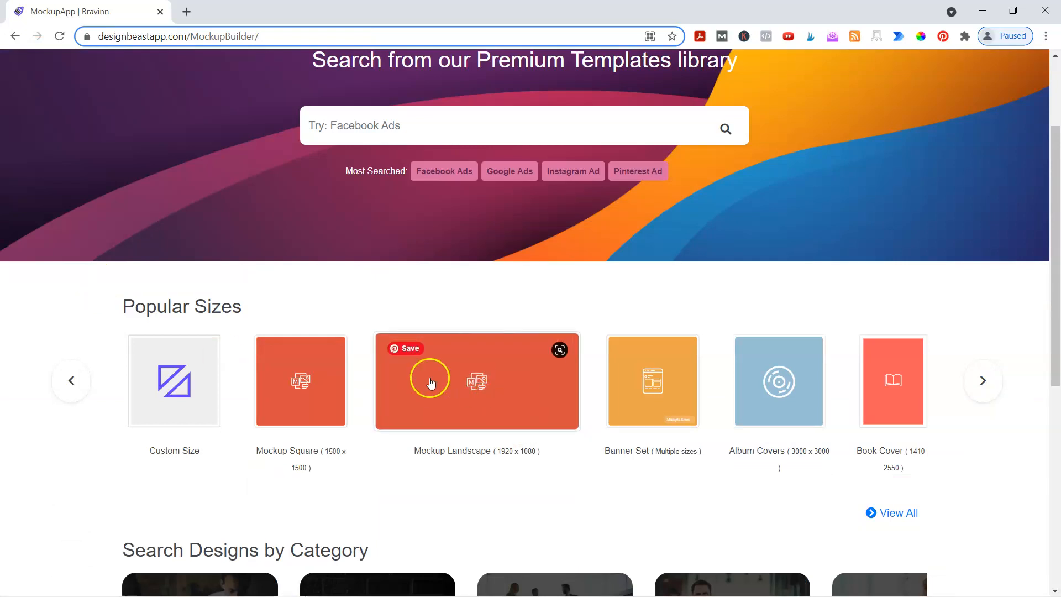
left_click(652, 382)
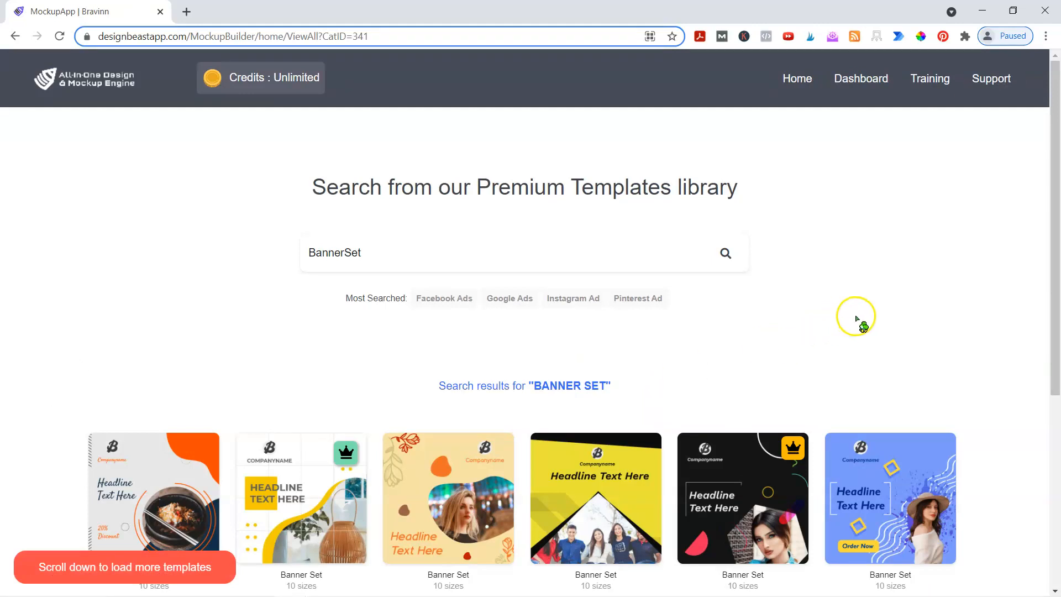
scroll(929, 324, "down", 3)
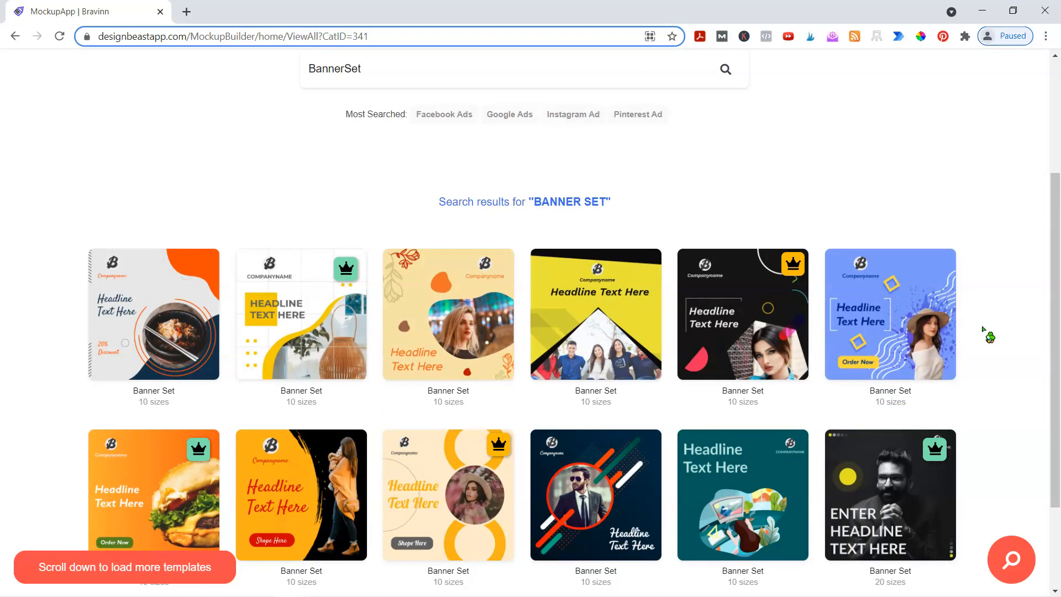
scroll(983, 328, "down", 2)
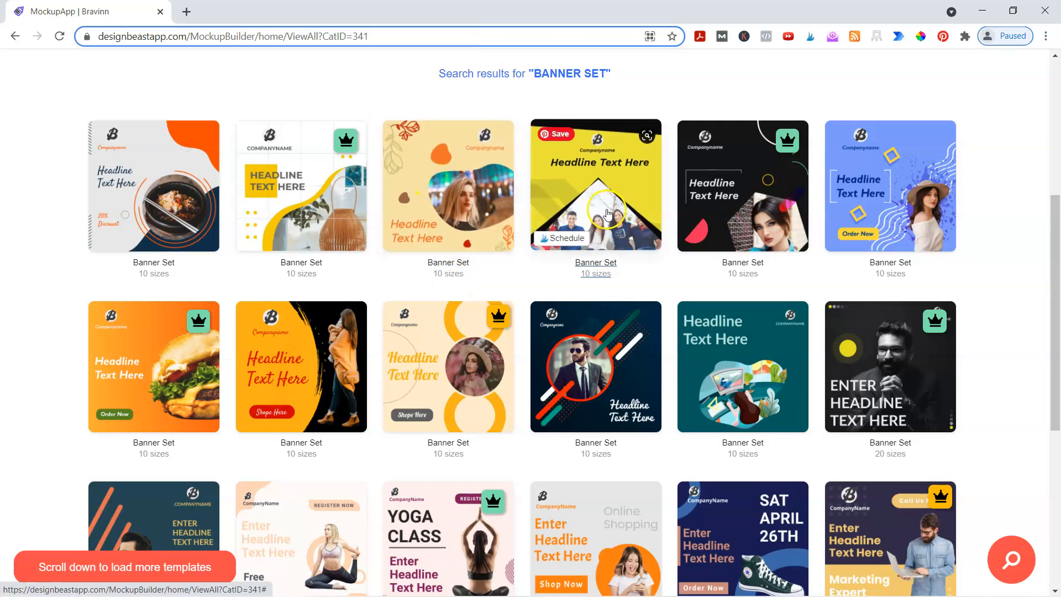
- Look through the banner templates, mostly 10 sizes each, some 9 or 20
scroll(490, 264, "down", 3)
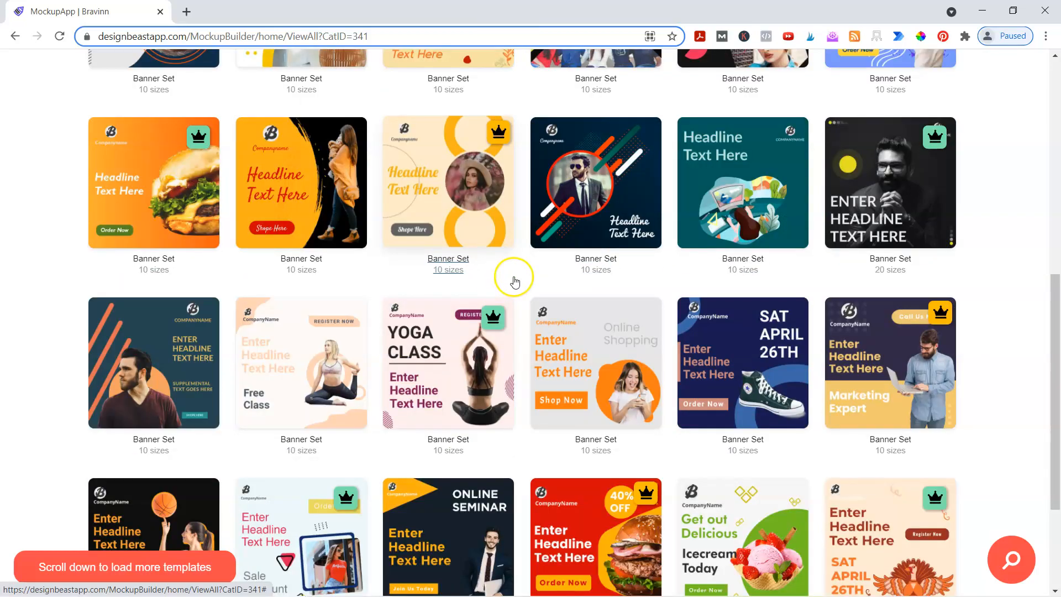
scroll(512, 277, "down", 2)
scroll(518, 281, "down", 1)
scroll(520, 280, "down", 4)
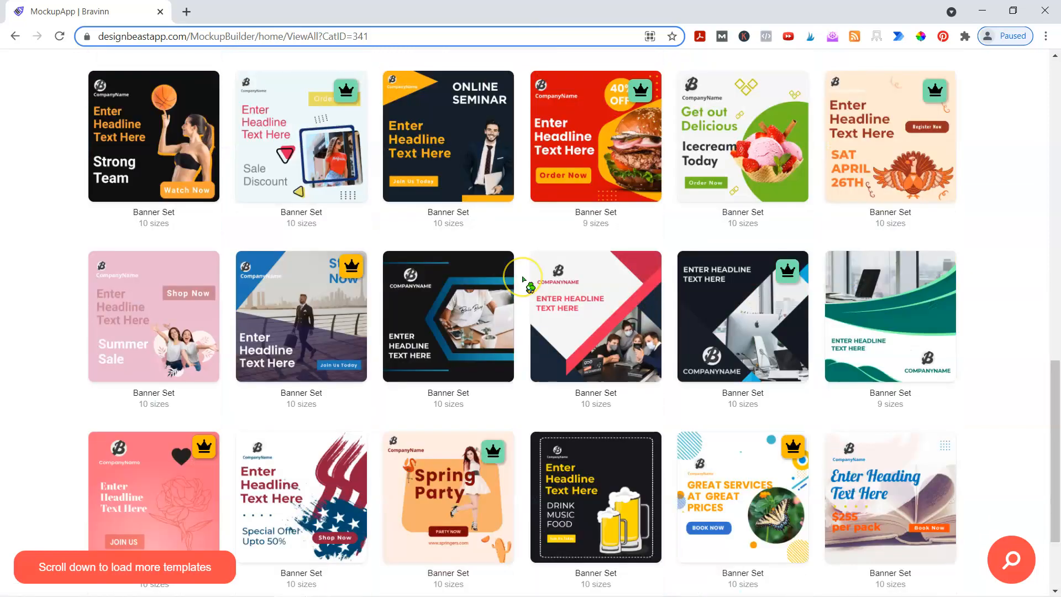
scroll(523, 279, "down", 2)
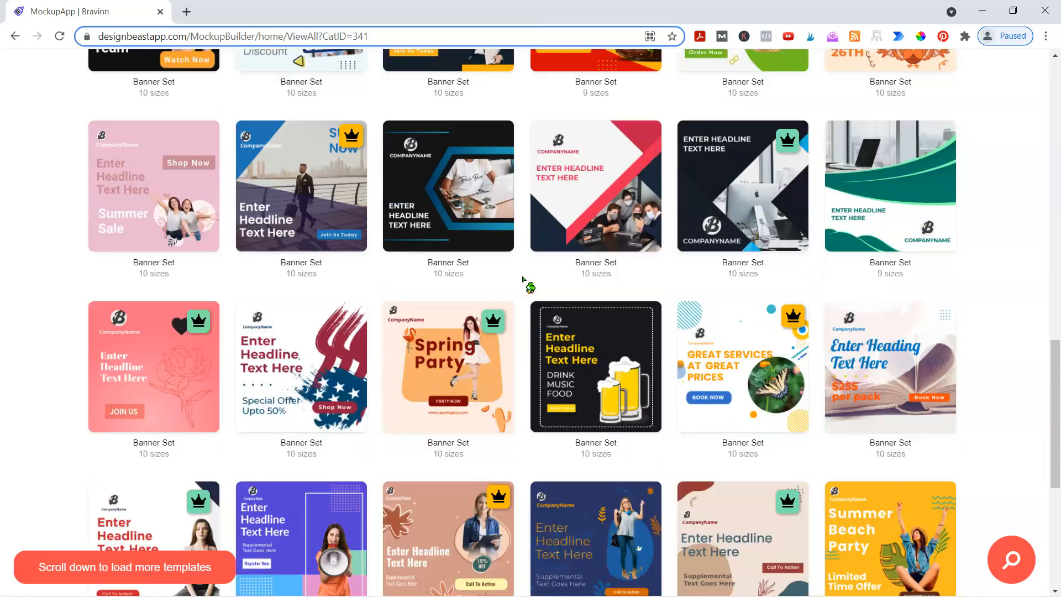
scroll(525, 285, "down", 3)
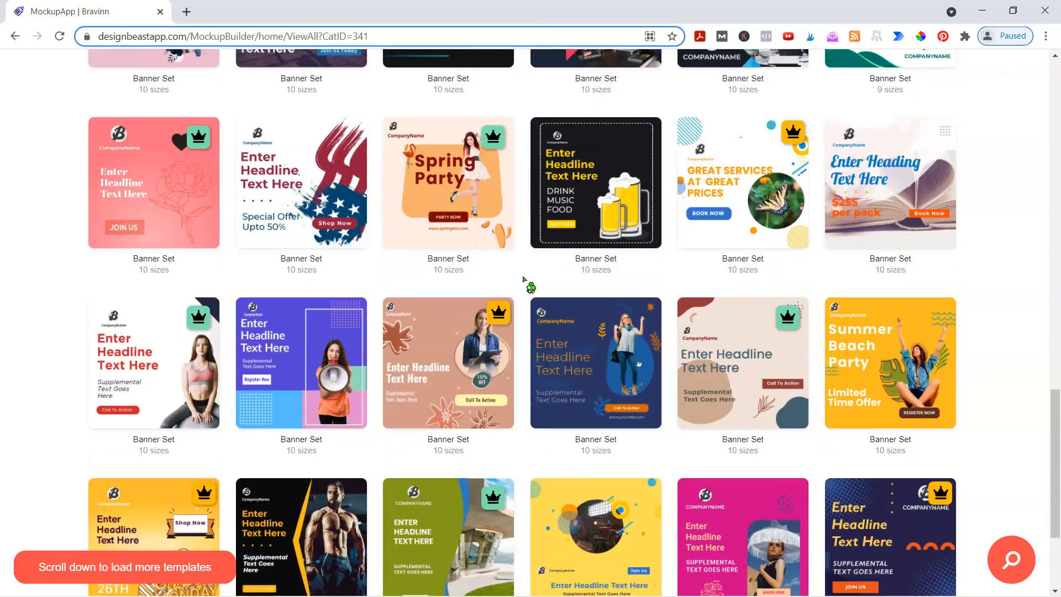
scroll(301, 356, "up", 2)
- Load the yellow drum-photo Banner Set into the editor, skipping the logo integration
left_click(154, 279)
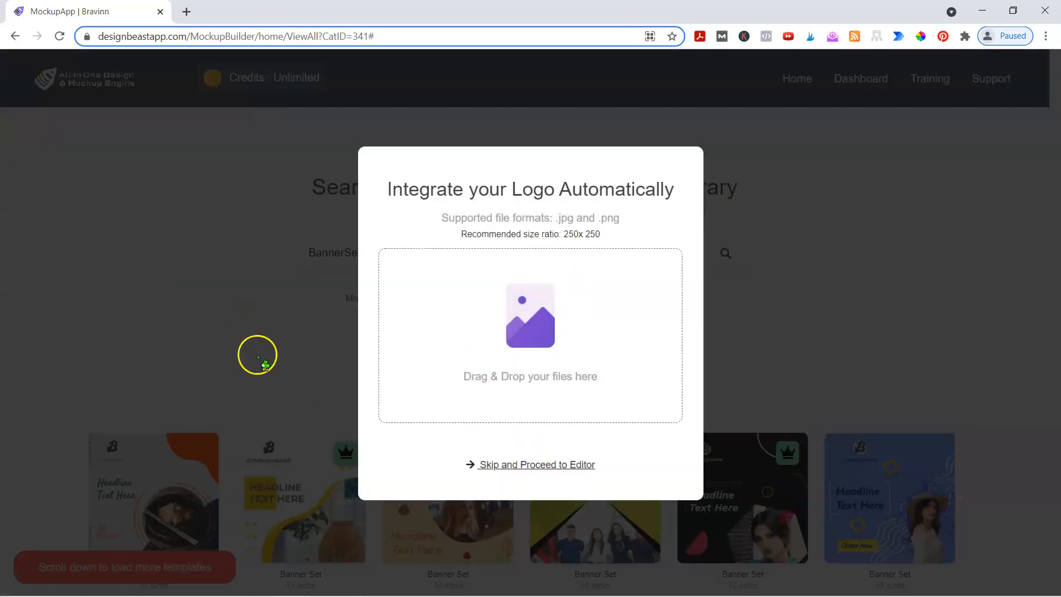
left_click(249, 352)
scroll(180, 206, "down", 3)
scroll(199, 227, "up", 3)
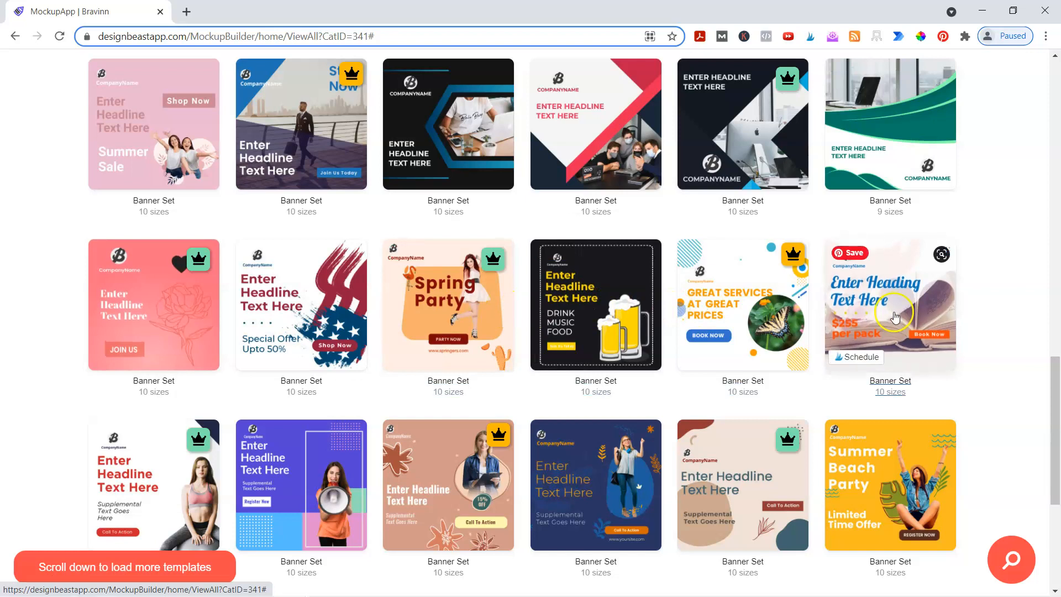
scroll(341, 298, "down", 5)
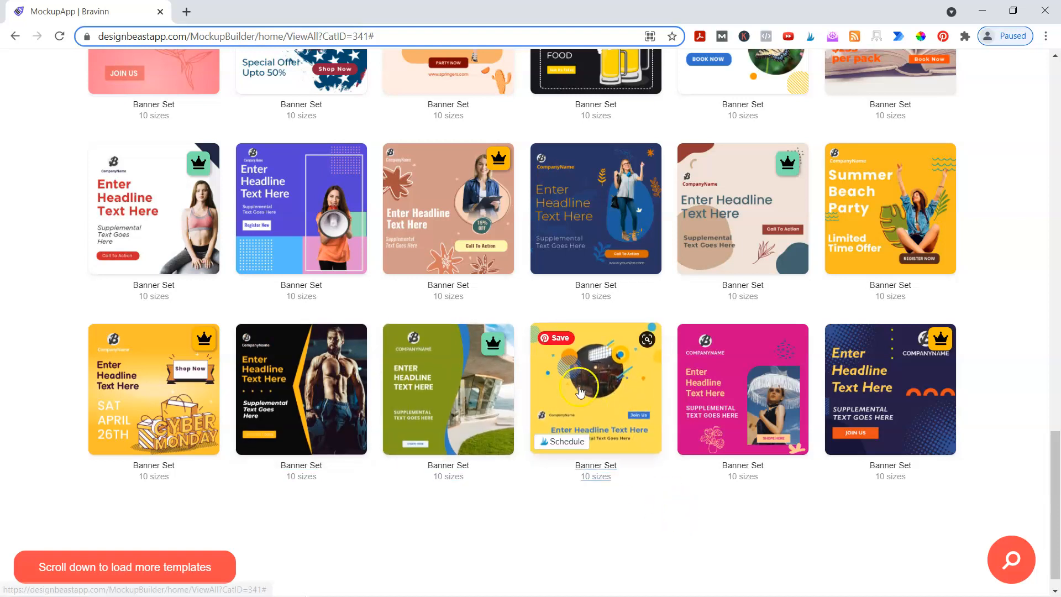
left_click(602, 445)
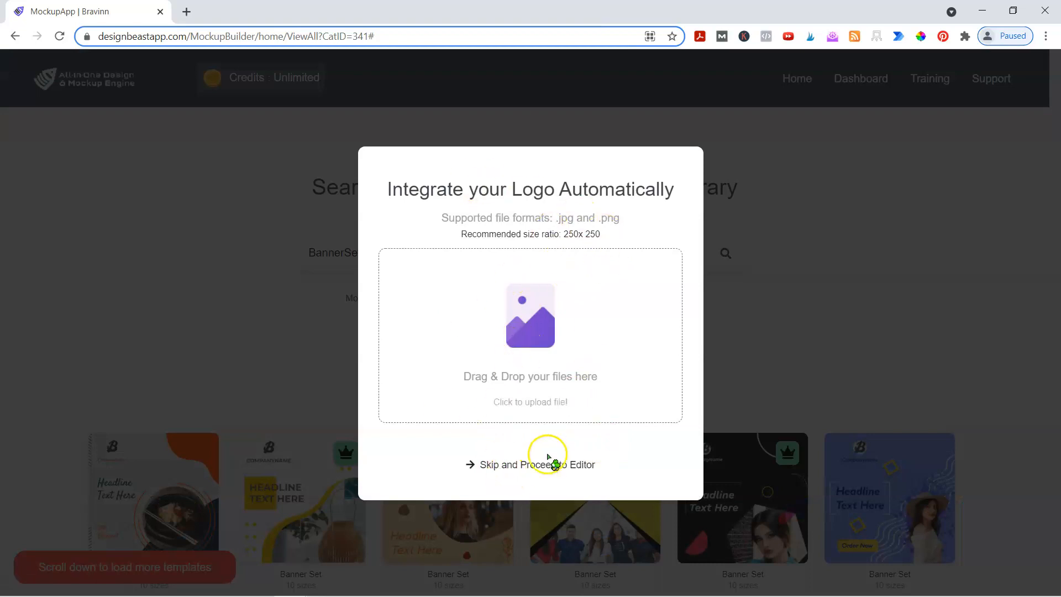
left_click(529, 469)
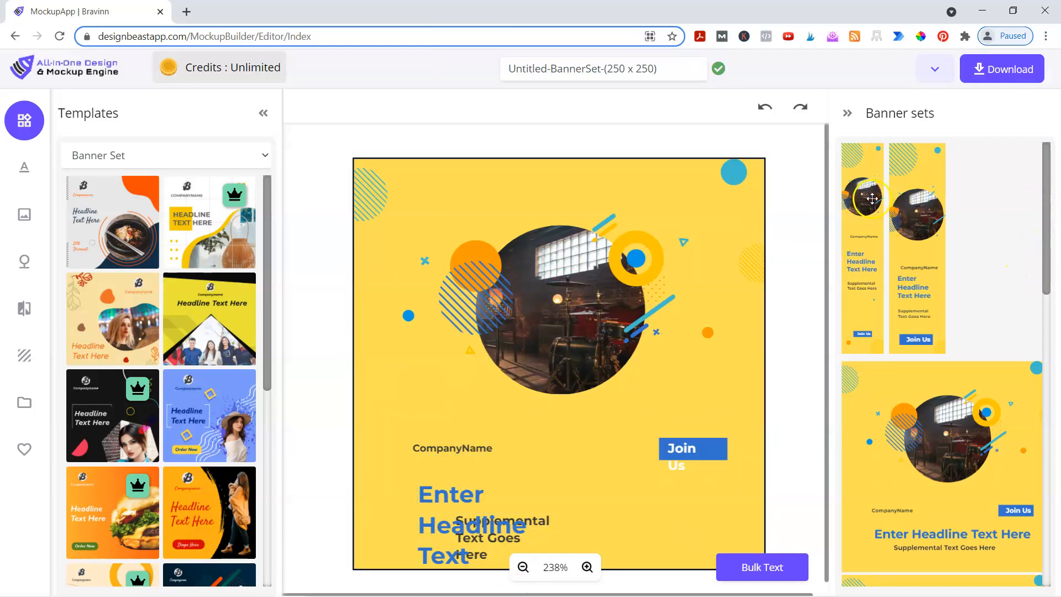
- Scroll the Banner sets panel to review every size of the yellow banner set
left_click_drag(1048, 213, 1046, 553)
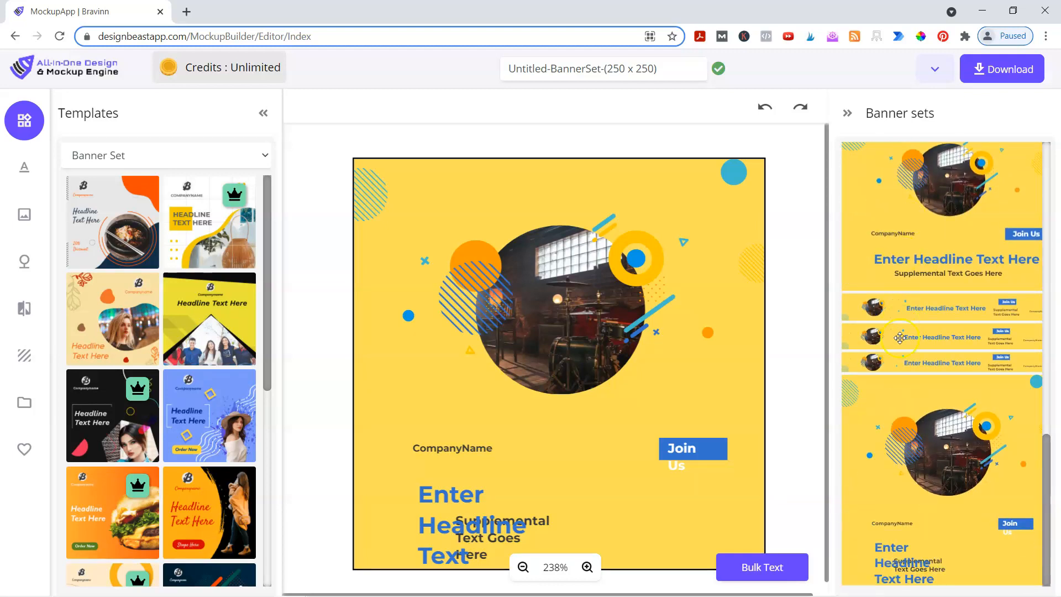
scroll(901, 364, "up", 5)
scroll(904, 371, "up", 4)
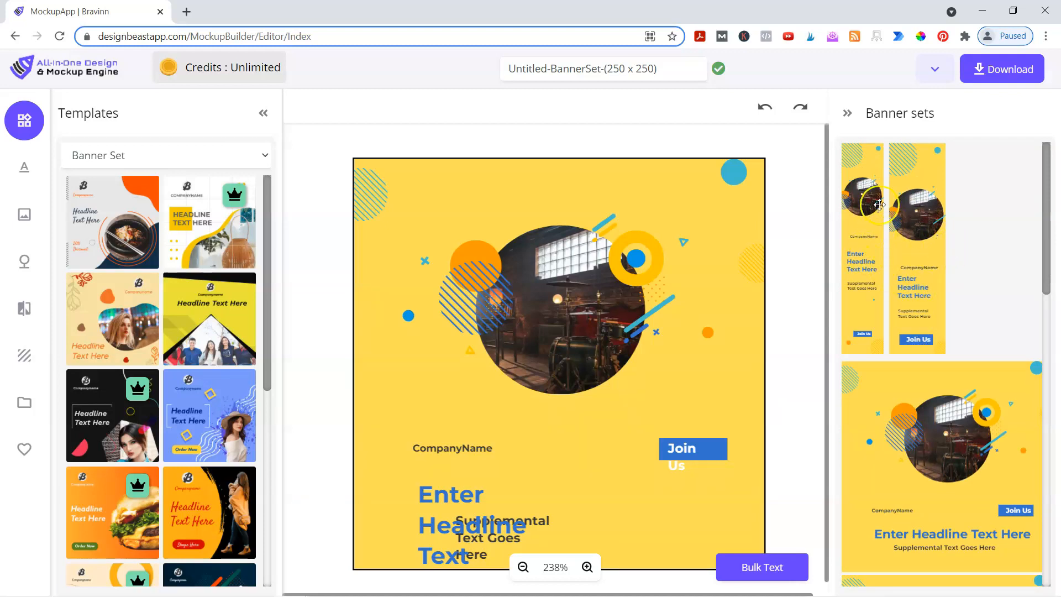
scroll(883, 325, "down", 3)
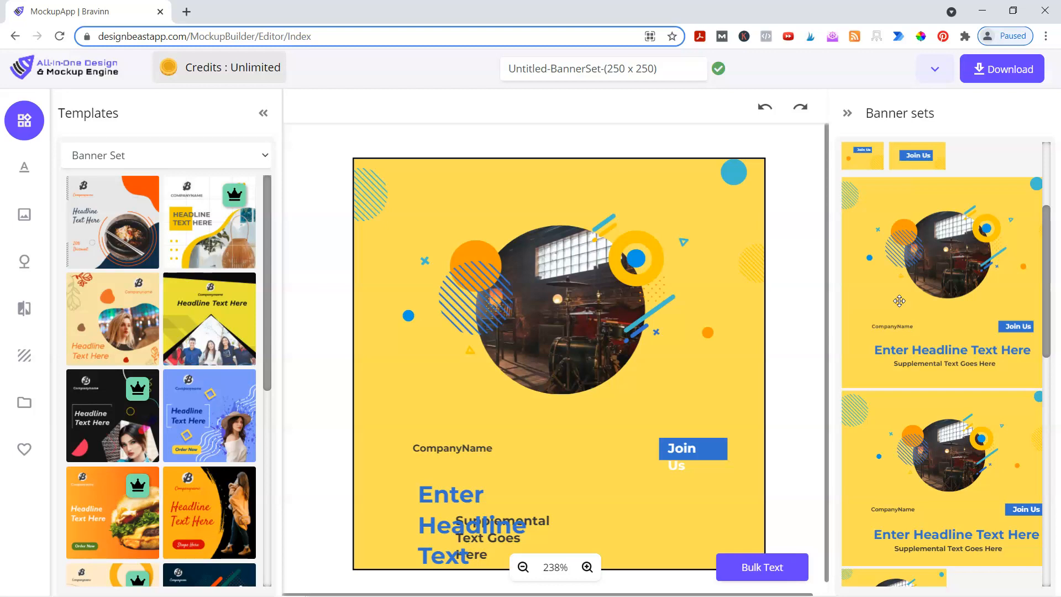
scroll(900, 300, "down", 10)
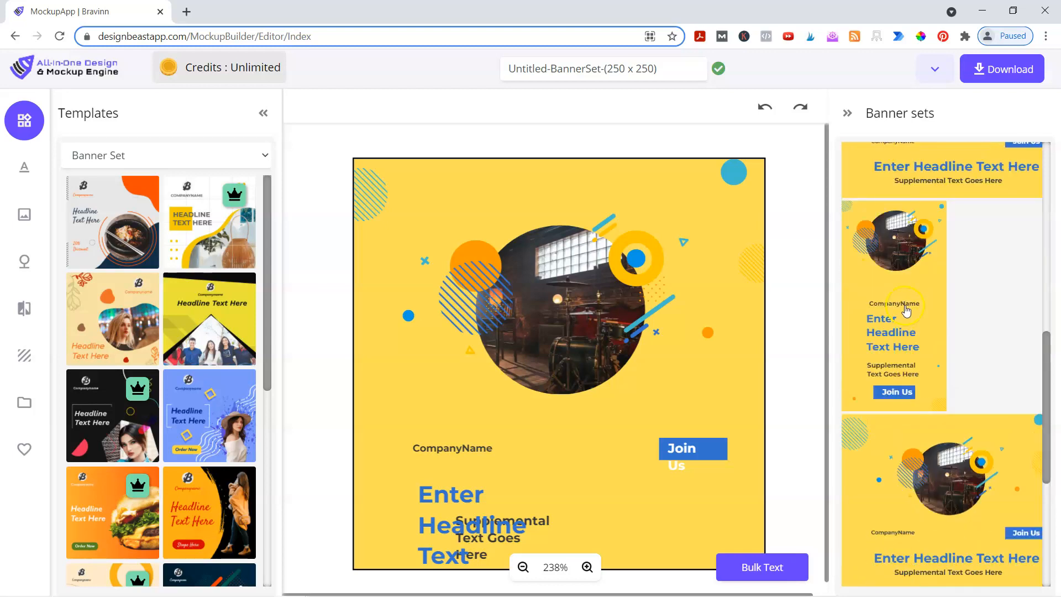
scroll(909, 367, "down", 3)
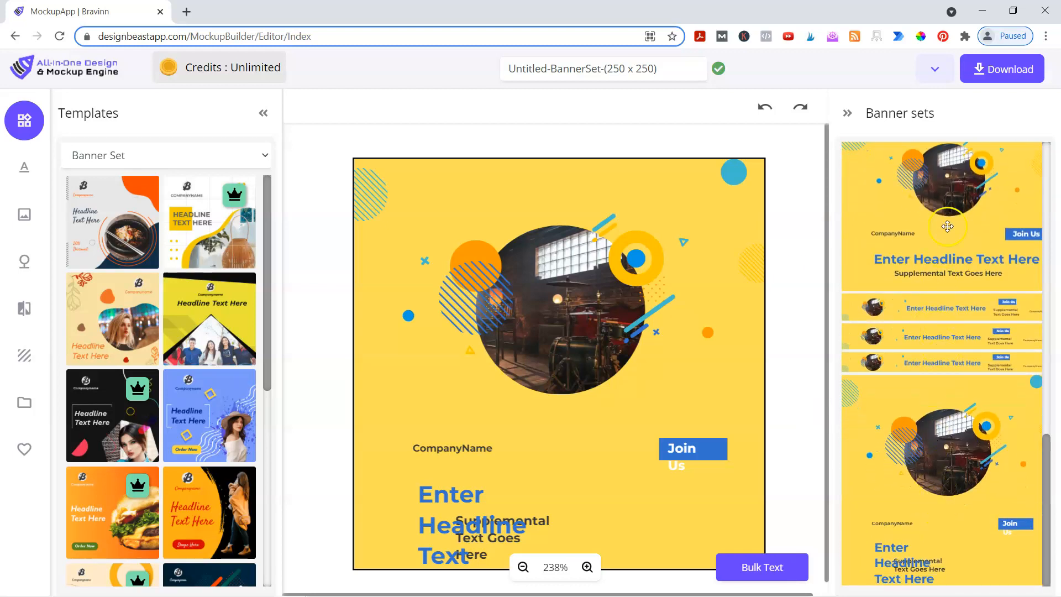
scroll(932, 438, "up", 3)
scroll(933, 439, "up", 3)
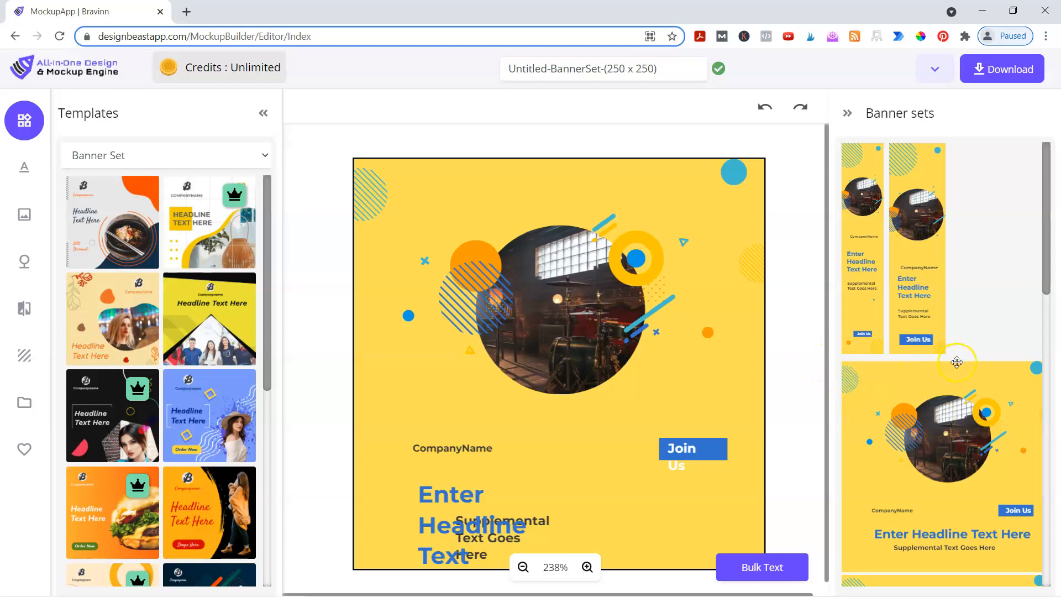
scroll(919, 430, "down", 3)
scroll(928, 434, "down", 3)
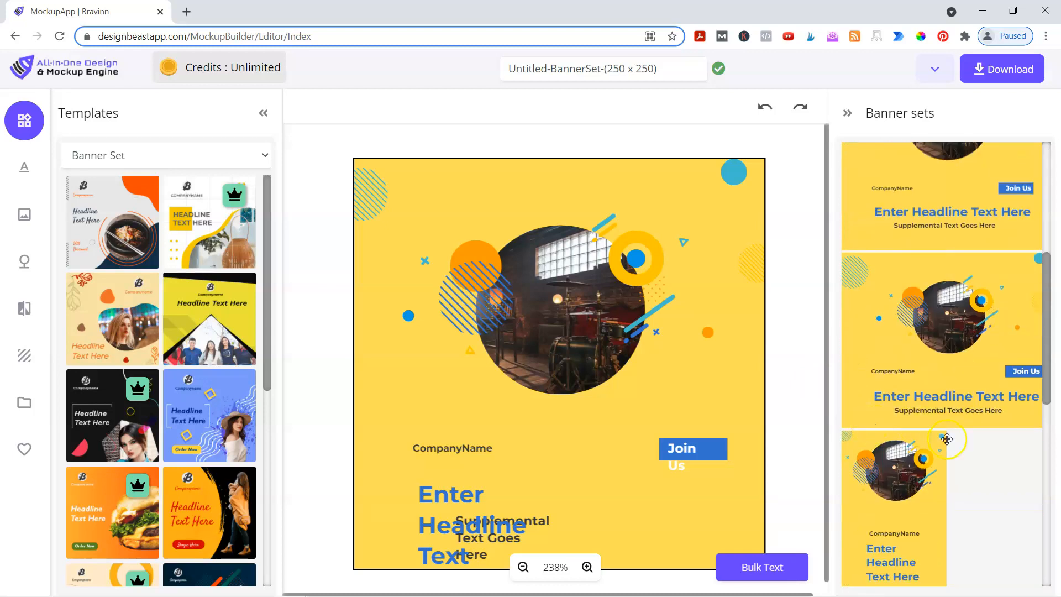
scroll(969, 499, "up", 5)
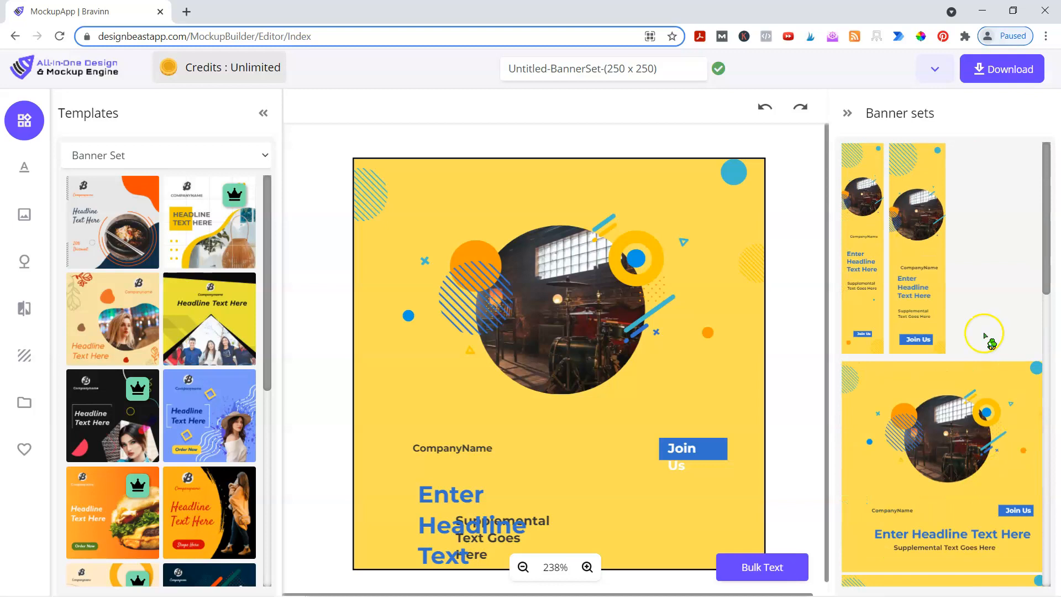
scroll(956, 490, "down", 2)
scroll(956, 490, "down", 10)
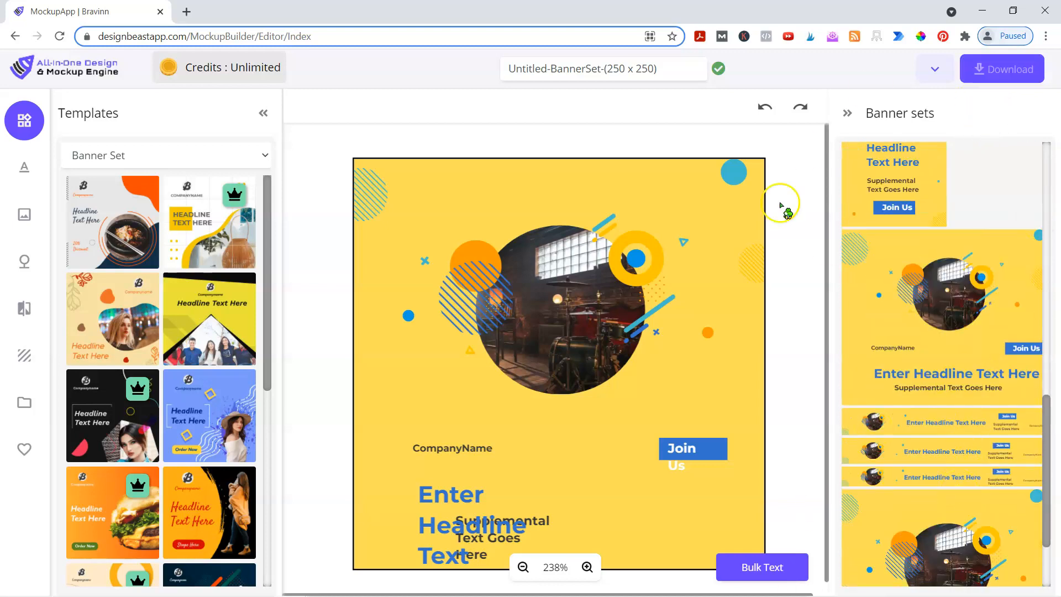
scroll(914, 445, "up", 5)
- Delete the CompanyName text and move the headline up into the freed space
left_click_drag(468, 493, 422, 474)
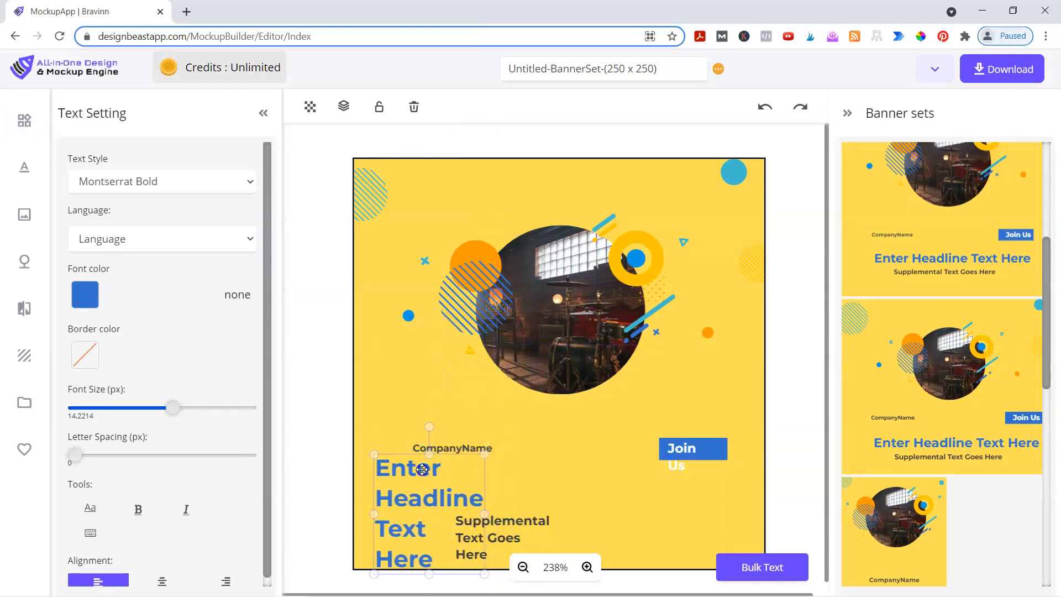
left_click(476, 446)
key("Delete")
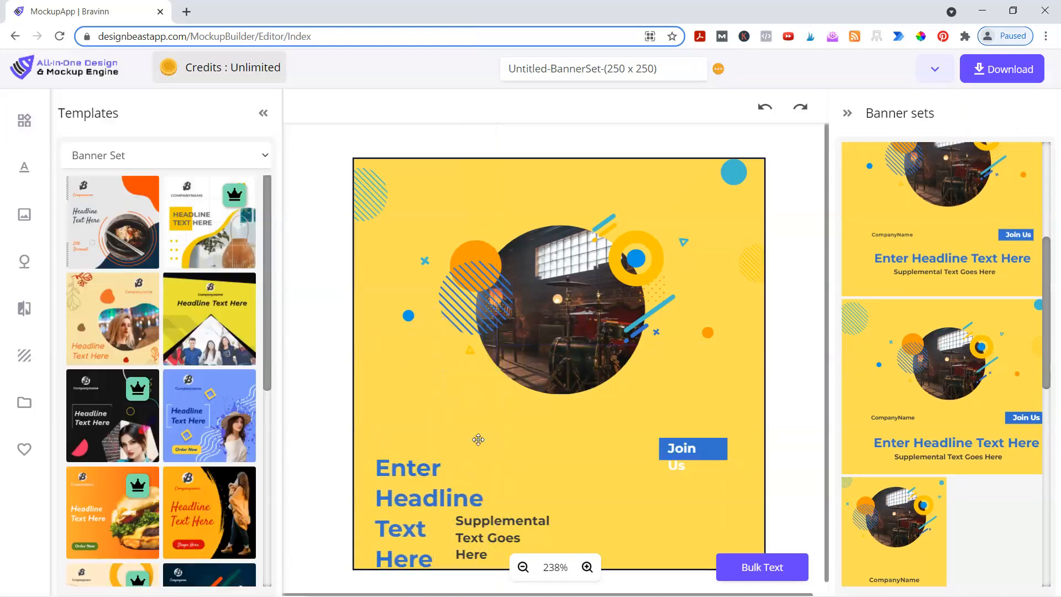
left_click(420, 507)
left_click_drag(420, 507, 420, 442)
- Change the headline to 'Get Your Free EBook!' on every banner size via Bulk Text
left_click(430, 493)
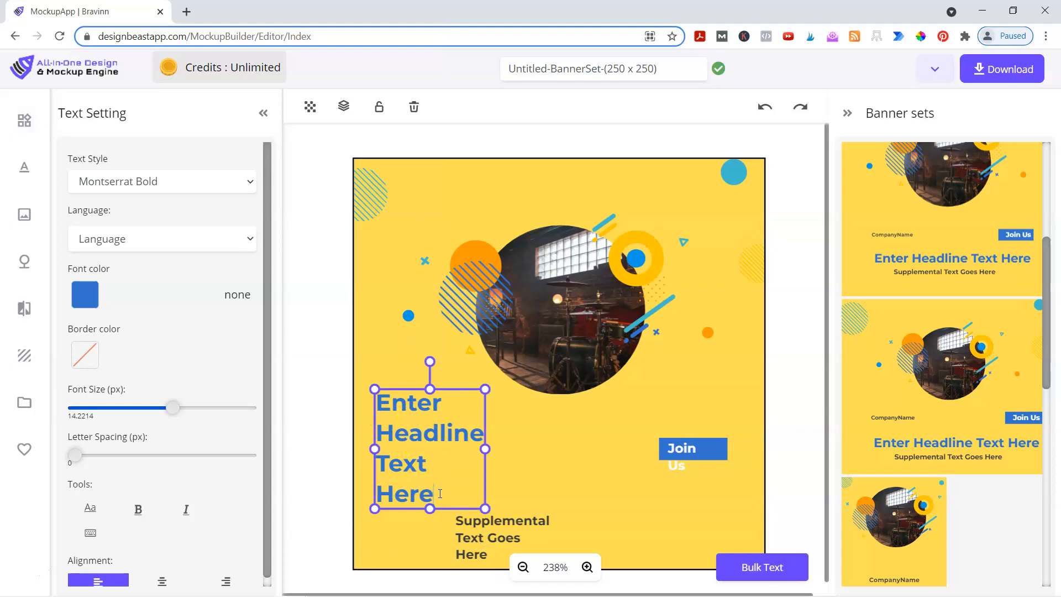
left_click_drag(440, 494, 381, 398)
type("Get ")
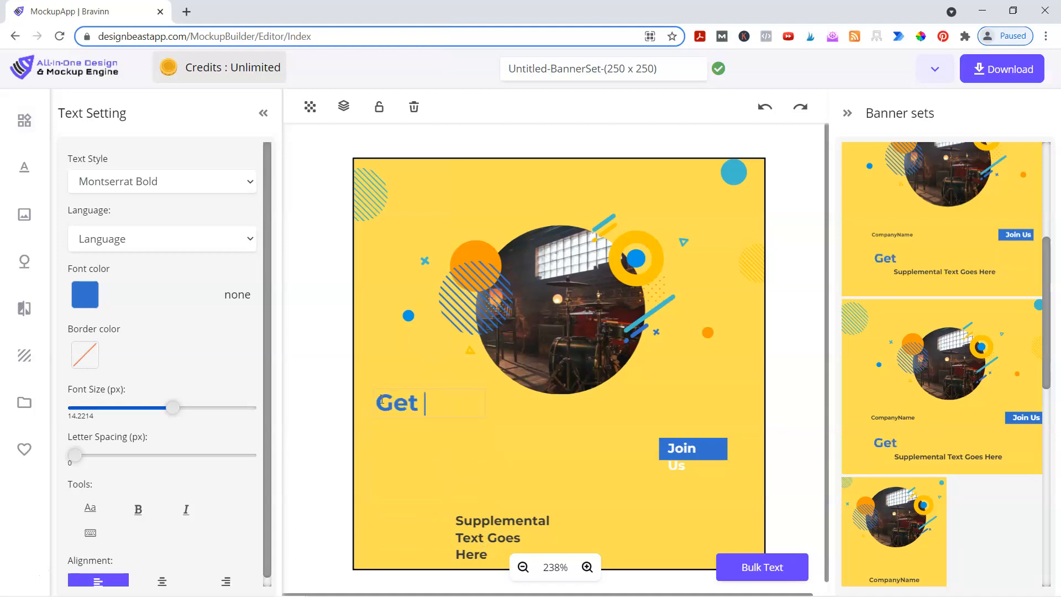
type("Your Free EBook!")
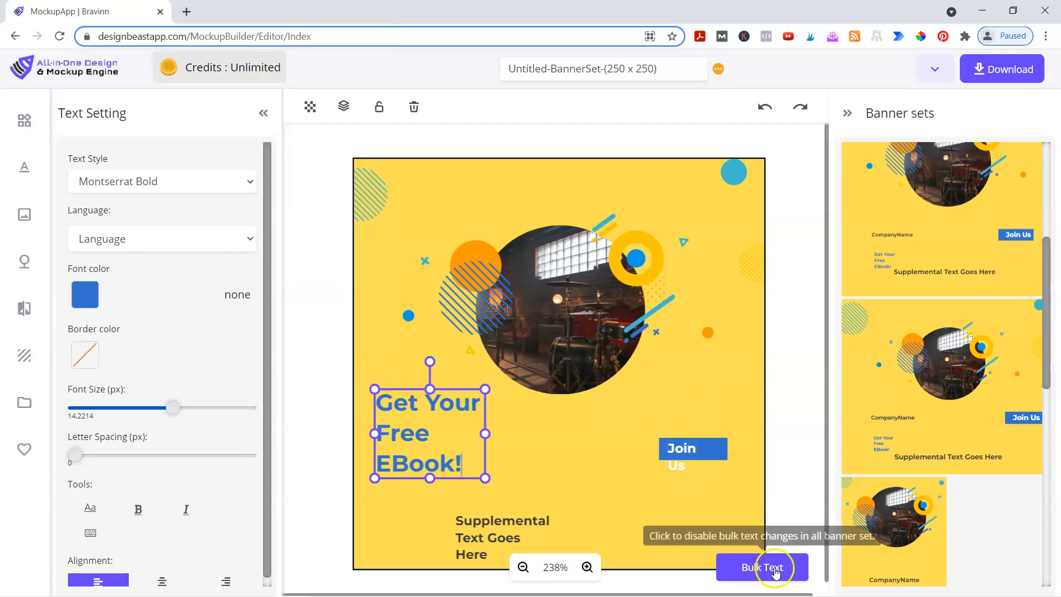
left_click(885, 274)
scroll(870, 323, "down", 3)
scroll(891, 429, "down", 4)
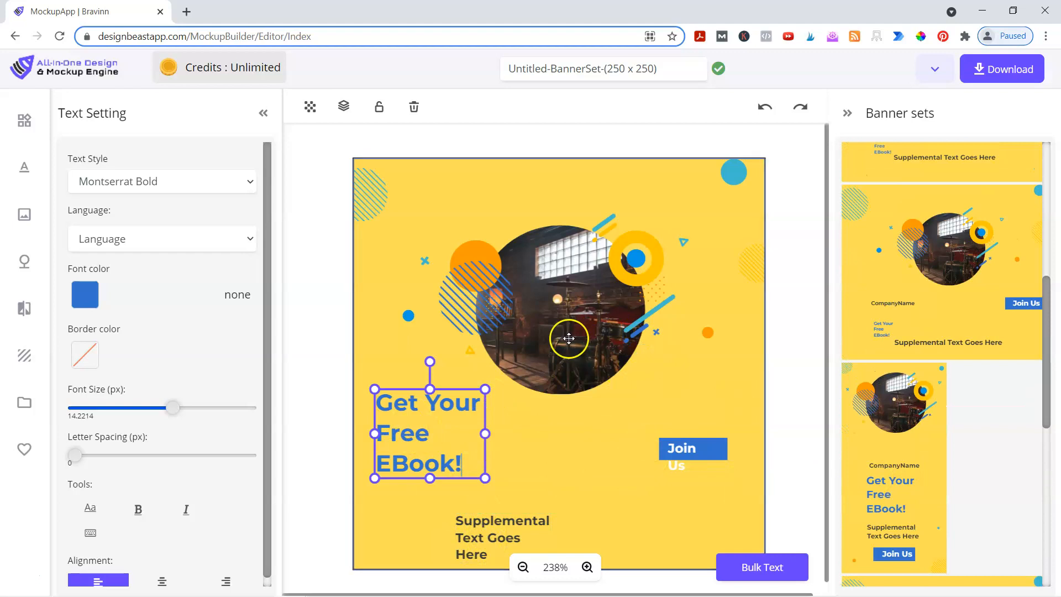
- Drag the yellow background block lower and delete the drum photo from the 250 x 250 banner
left_click(561, 376)
left_click(542, 253)
left_click(523, 341)
left_click(537, 353)
left_click(538, 329)
left_click(540, 378)
left_click_drag(540, 378, 504, 594)
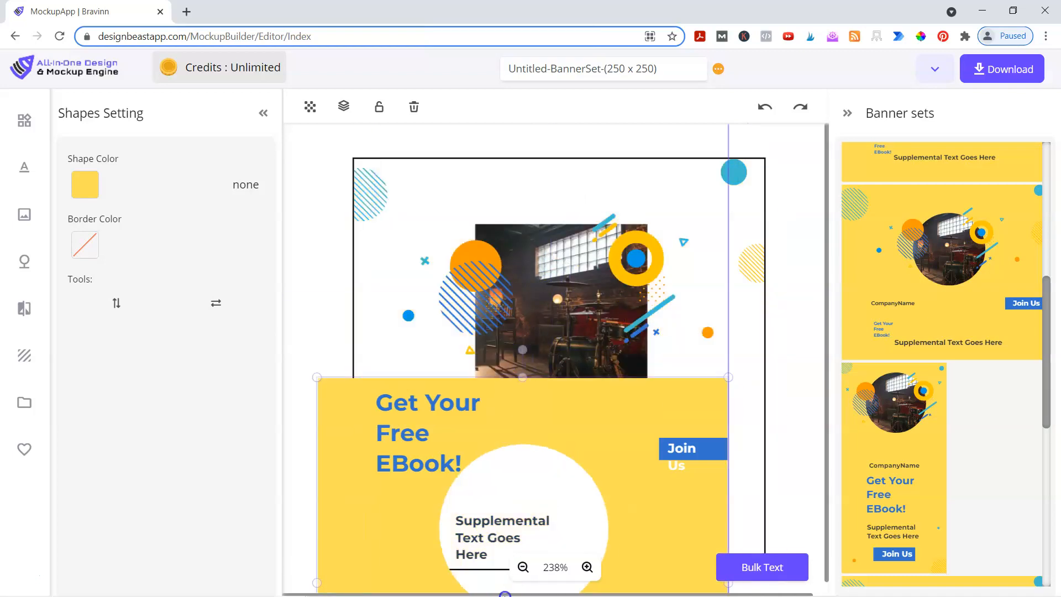
left_click(531, 280)
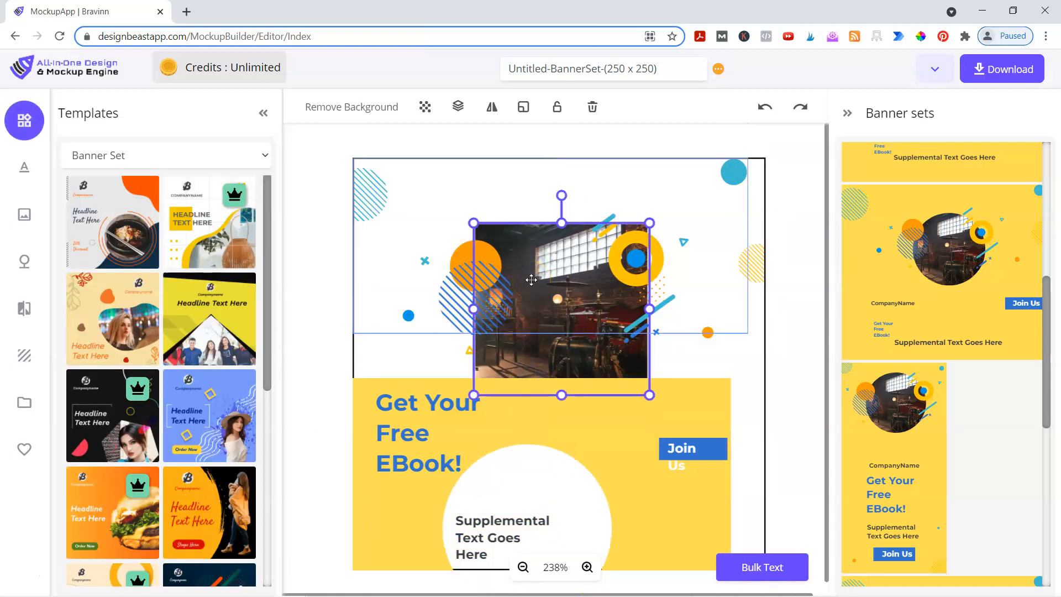
key("Delete")
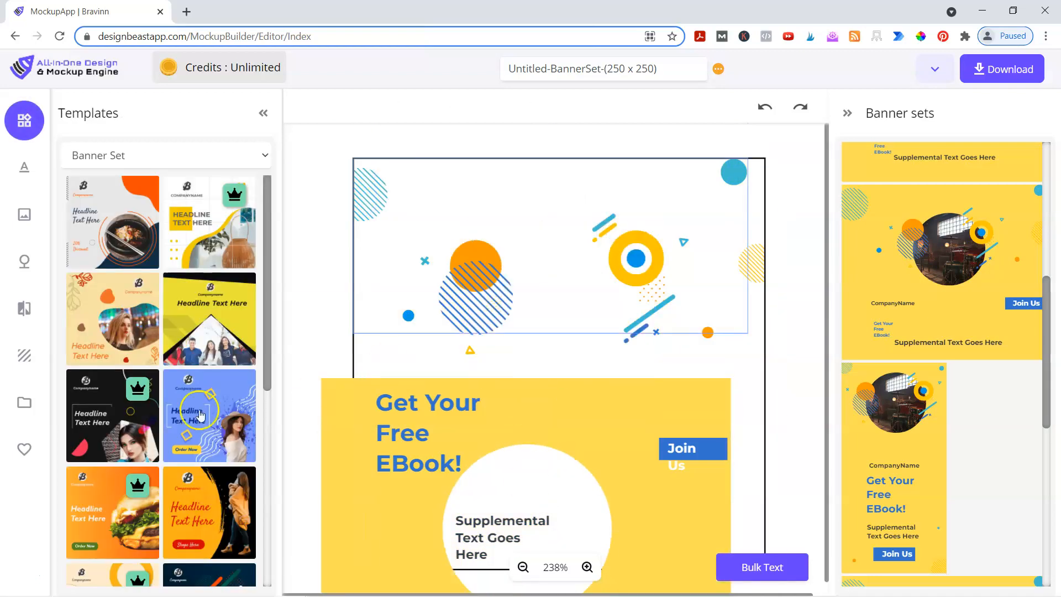
- Add the '$10,000 Per Month' ebook cover from uploads and stretch the yellow background back over the banner
left_click(29, 412)
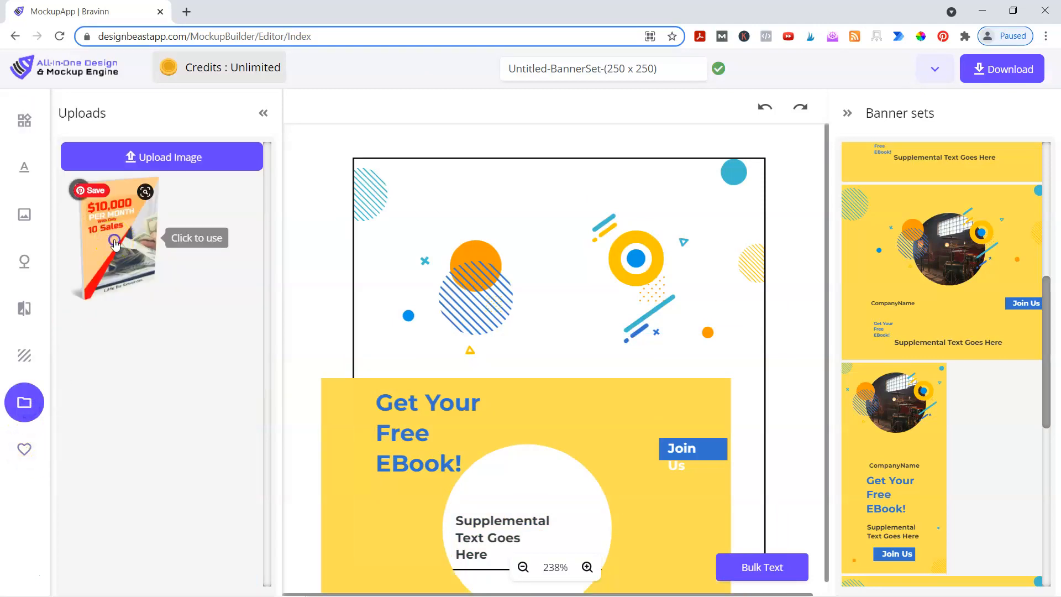
left_click(127, 238)
left_click_drag(354, 397, 400, 172)
left_click(625, 299)
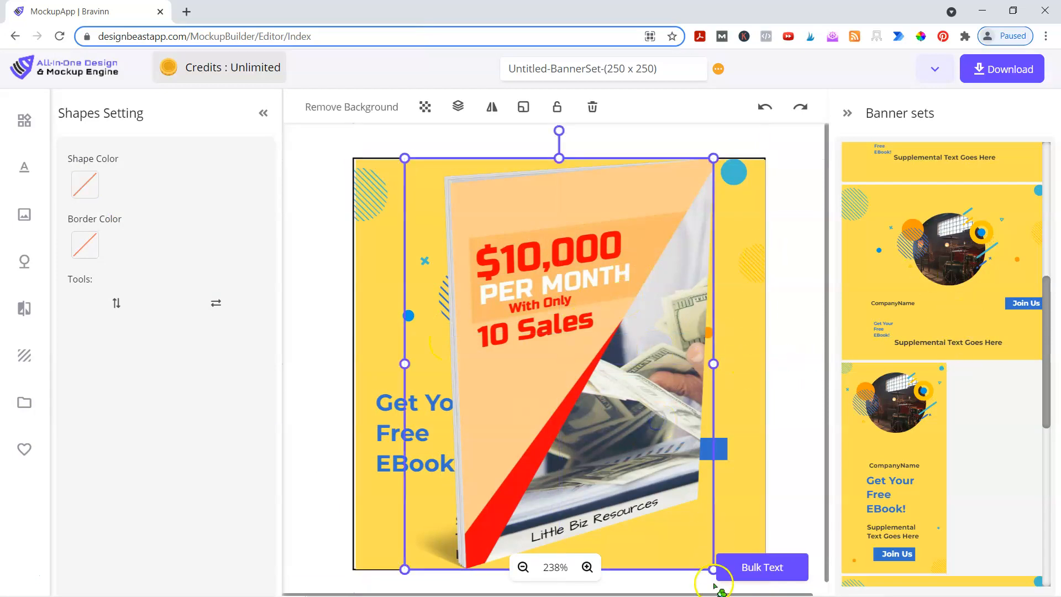
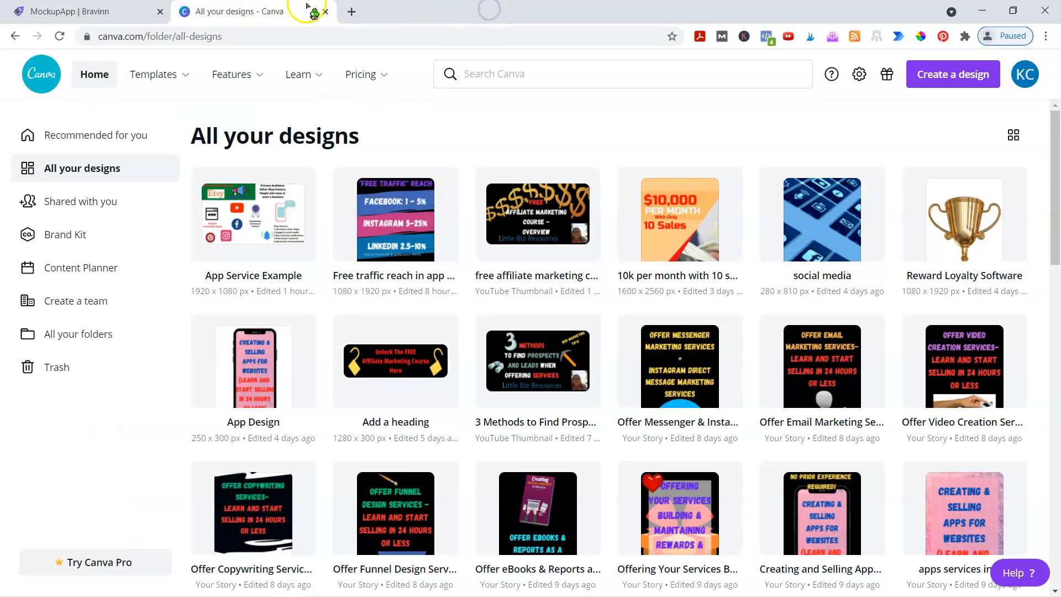
- Move the 'Get Your Free EBook!' headline up under CompanyName and enlarge it on the 250 x 250 banner
left_click(112, 12)
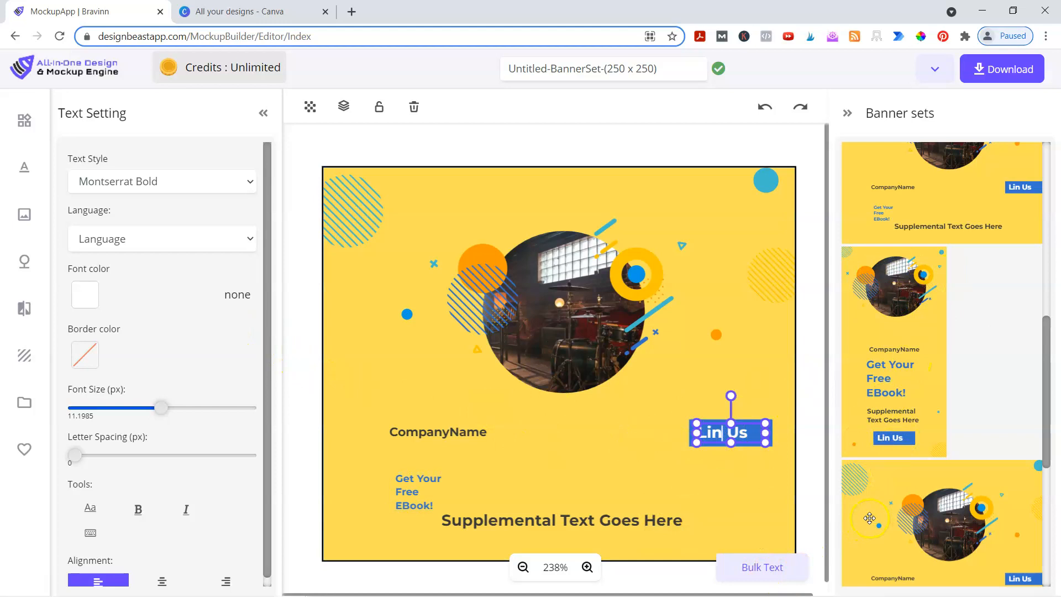
left_click_drag(408, 493, 381, 484)
left_click_drag(750, 464, 832, 436)
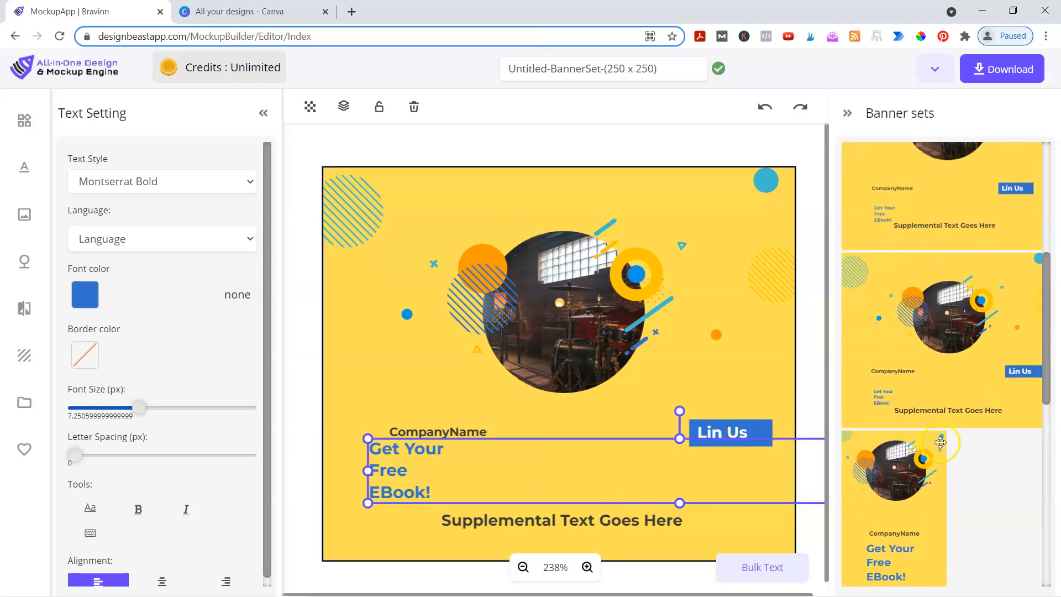
scroll(940, 442, "up", 3)
scroll(884, 387, "down", 5)
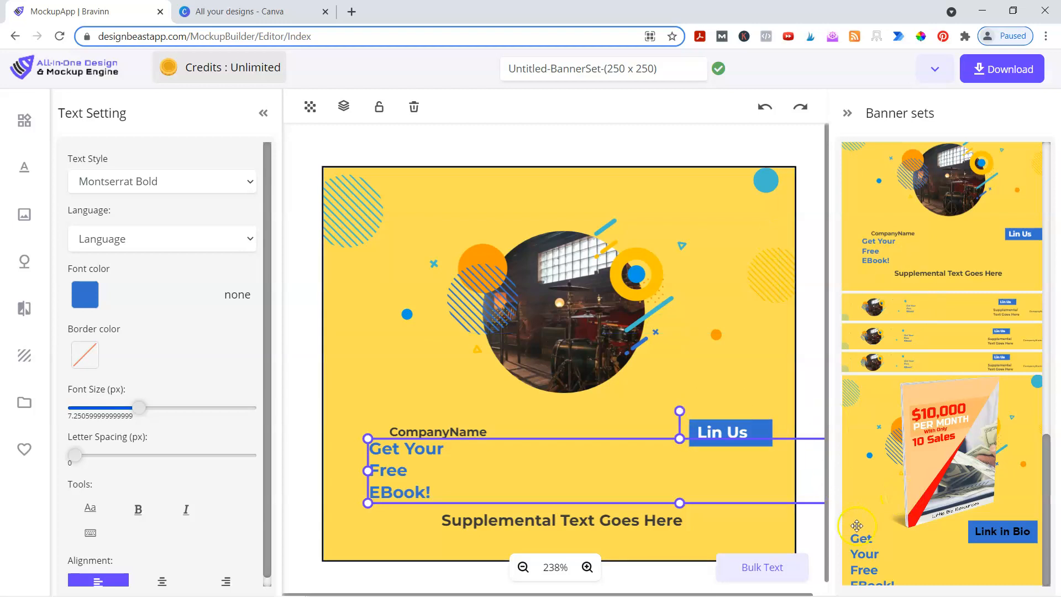
scroll(856, 525, "up", 10)
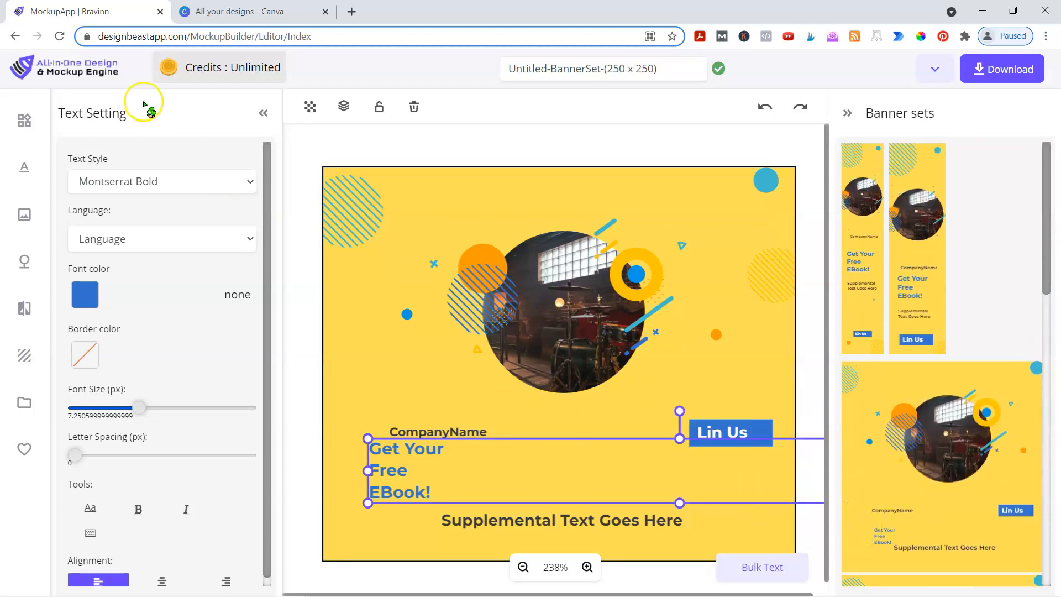
- Leave the banner editor and open the 1080 x 1920 Instagram Story templates from Popular Sizes
left_click(77, 63)
left_click(597, 128)
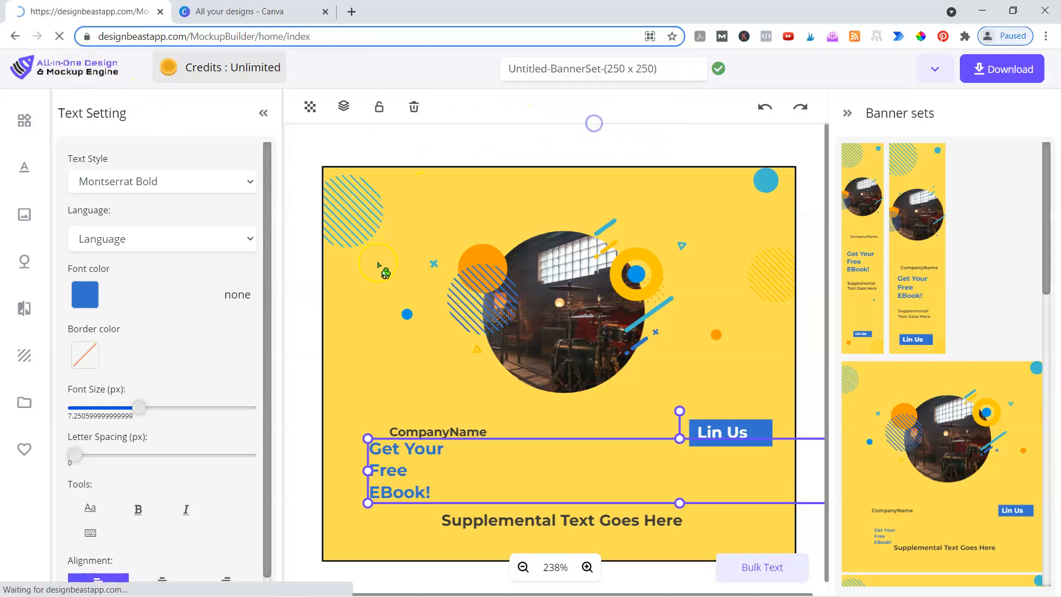
scroll(238, 376, "down", 4)
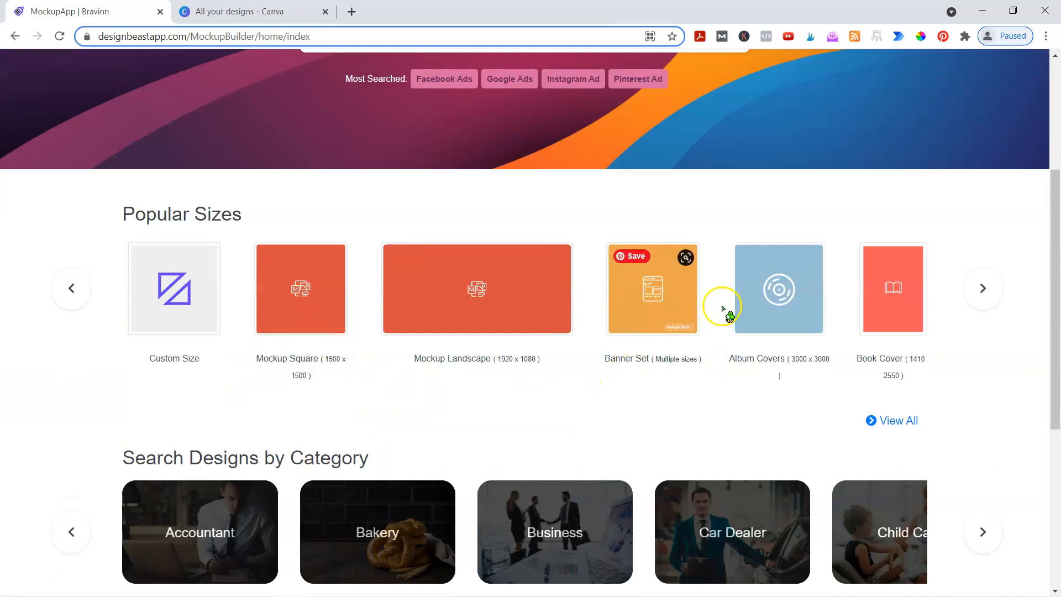
left_click(983, 288)
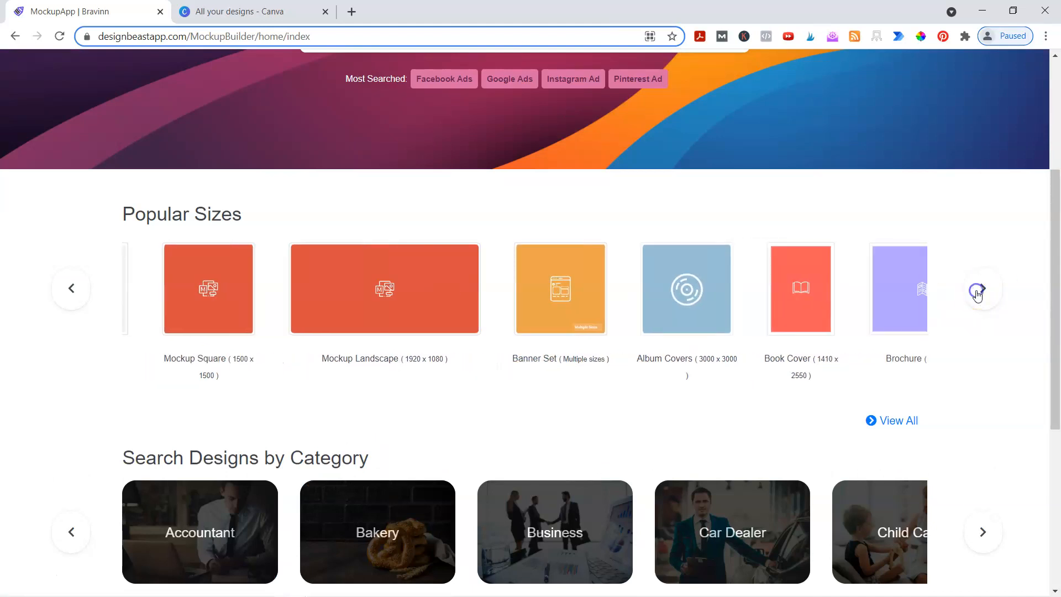
left_click(291, 366)
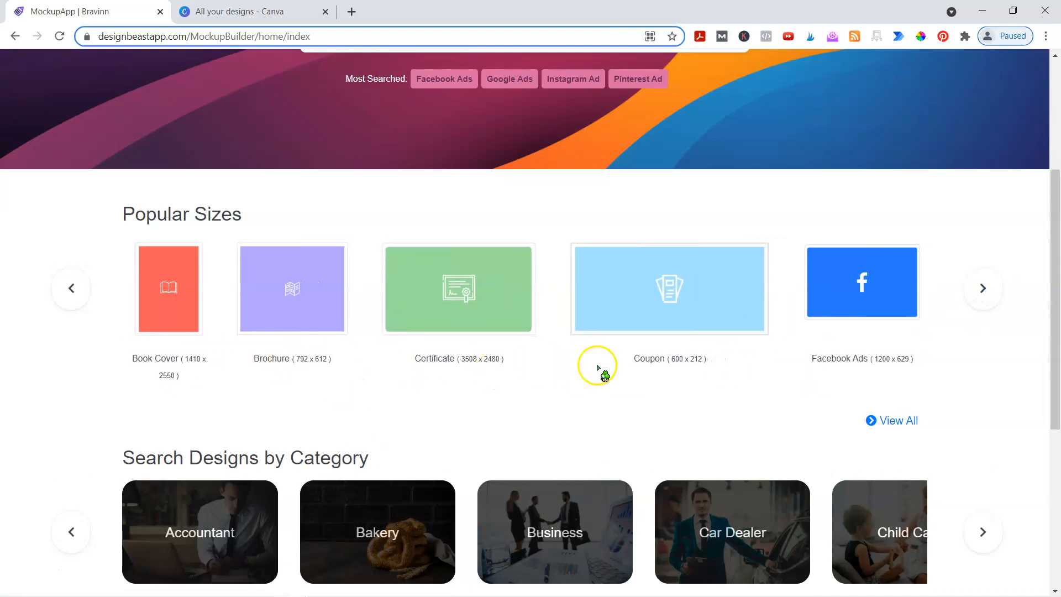
left_click(979, 288)
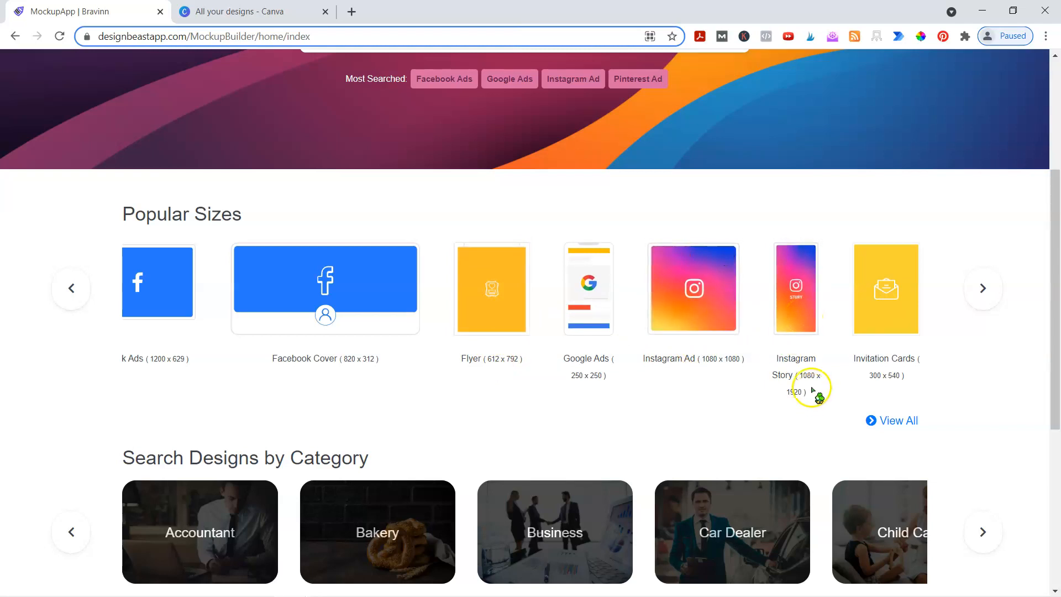
left_click(791, 371)
scroll(249, 324, "down", 5)
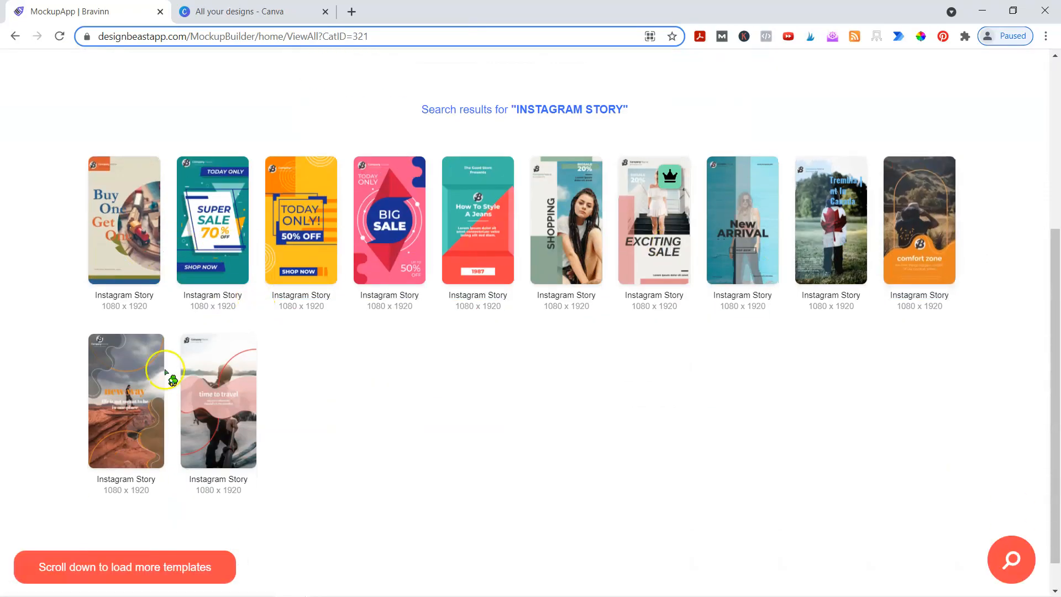
- Start an Instagram Story from the yellow TODAY ONLY! 50% OFF template, skipping the logo step
scroll(481, 302, "up", 5)
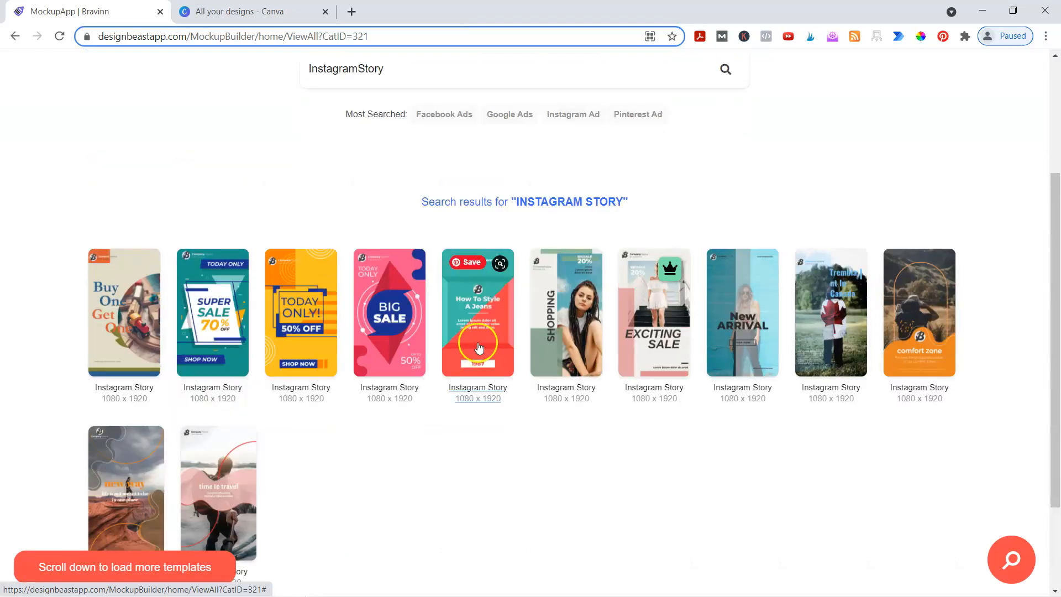
scroll(285, 202, "down", 2)
scroll(266, 232, "down", 2)
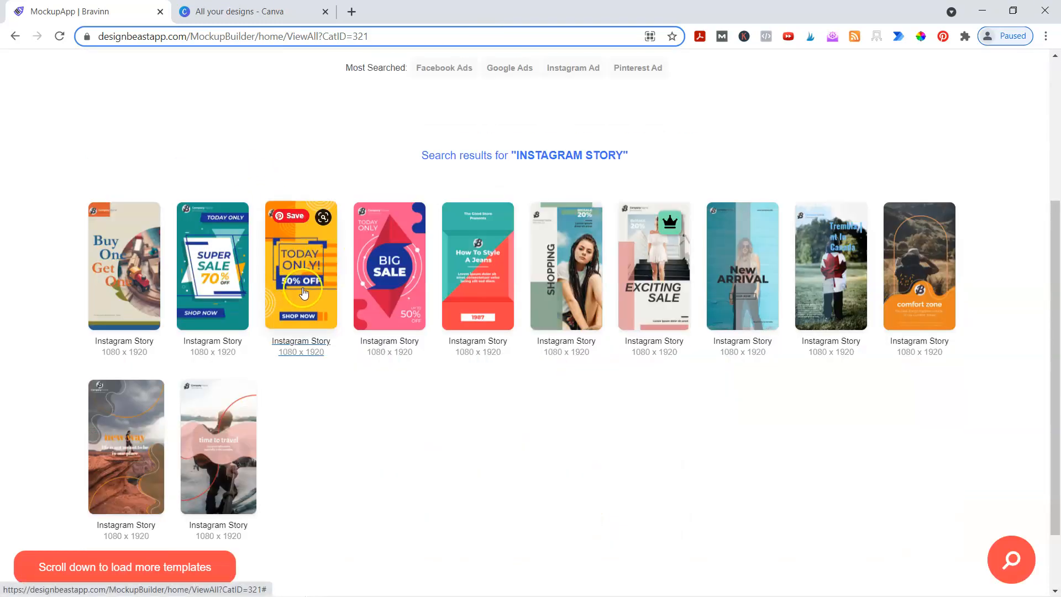
left_click(302, 288)
left_click(497, 464)
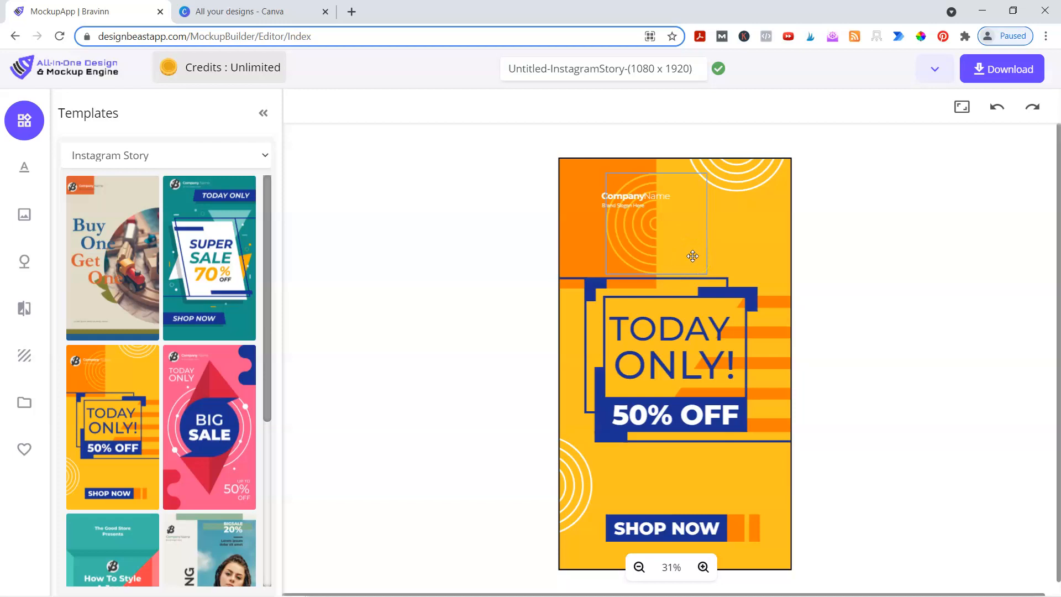
- Look over the new story design, then leave its editor for the home page
scroll(154, 353, "down", 10)
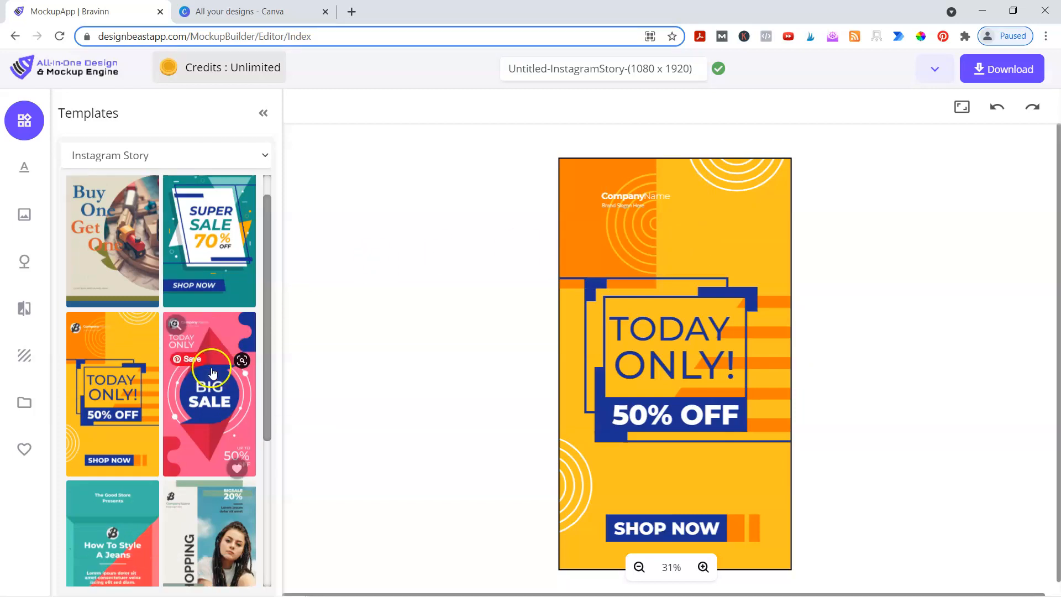
scroll(157, 351, "up", 10)
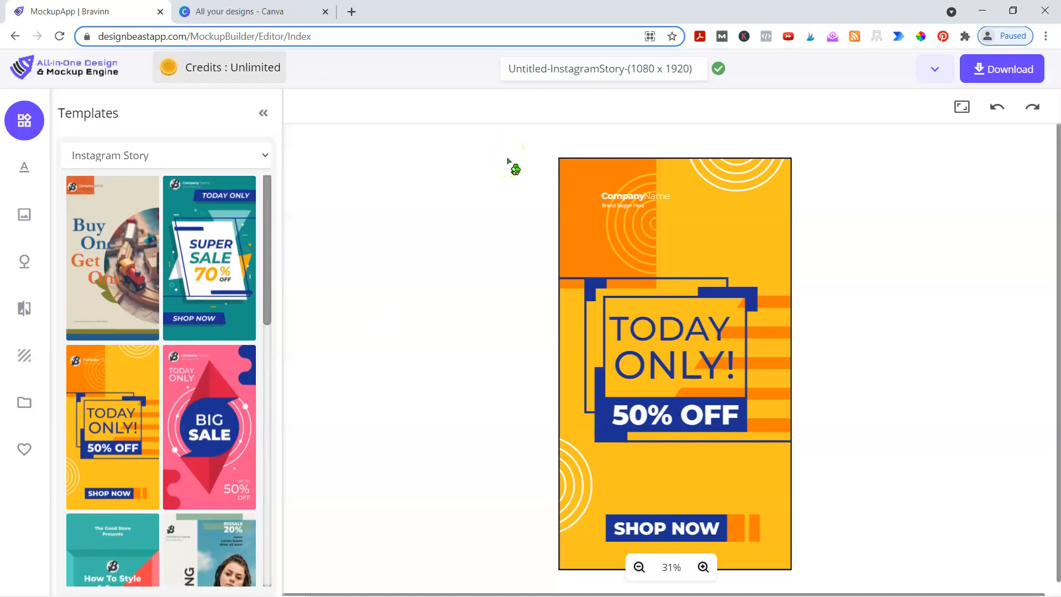
left_click(96, 72)
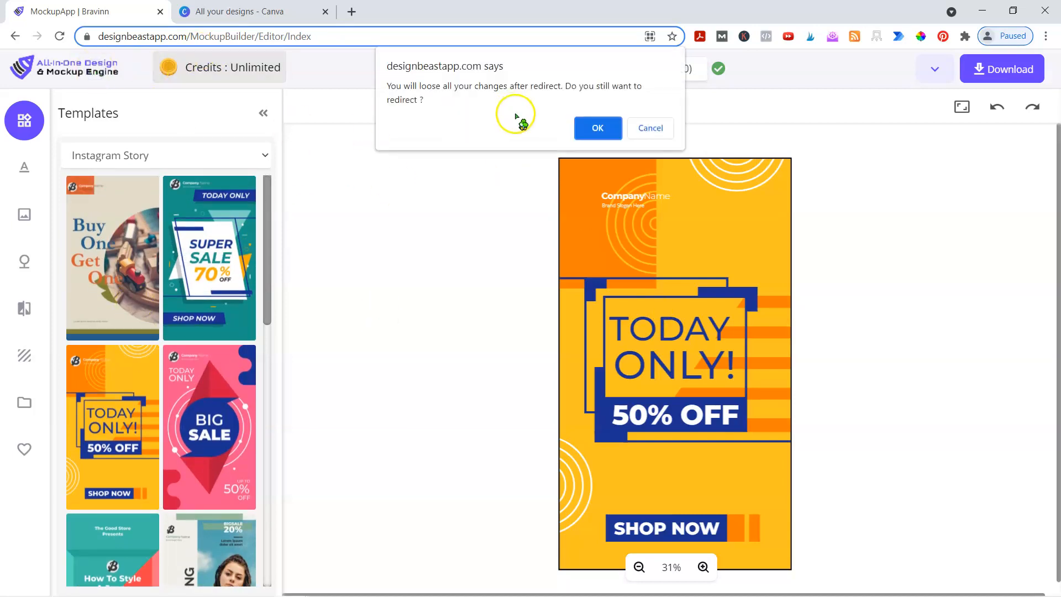
- Confirm the redirect and scroll the home page, where the new Instagram Story appears under My Projects
key("Return")
scroll(538, 414, "down", 2)
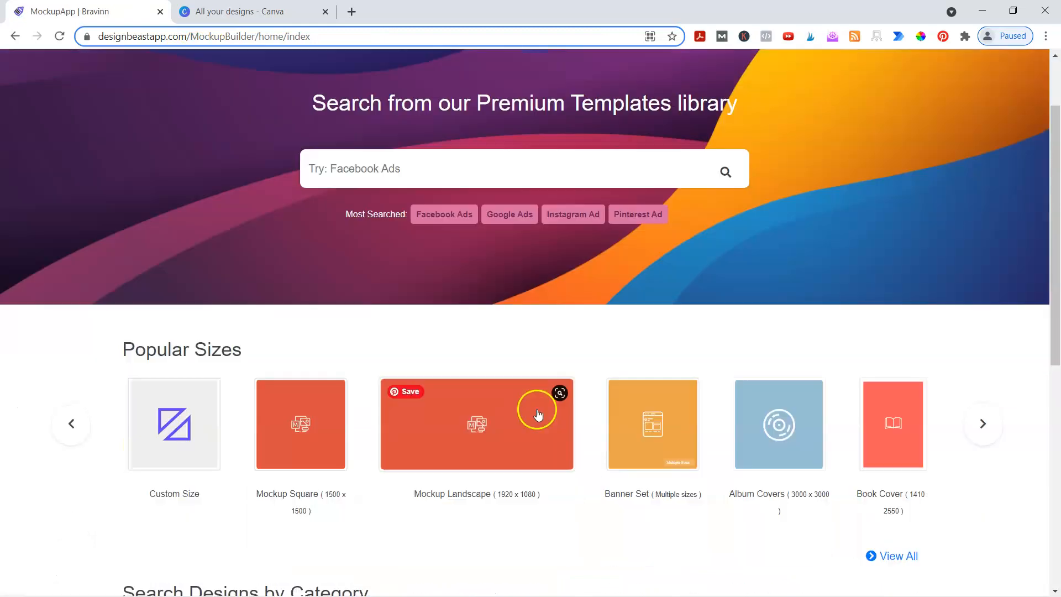
scroll(538, 415, "down", 6)
scroll(192, 400, "down", 2)
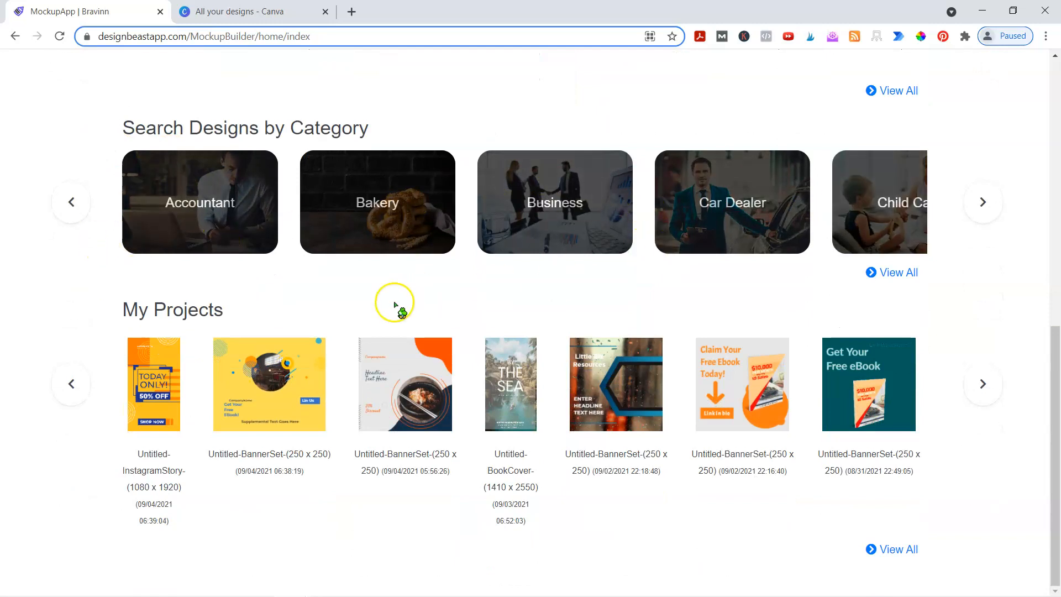
scroll(237, 254, "up", 3)
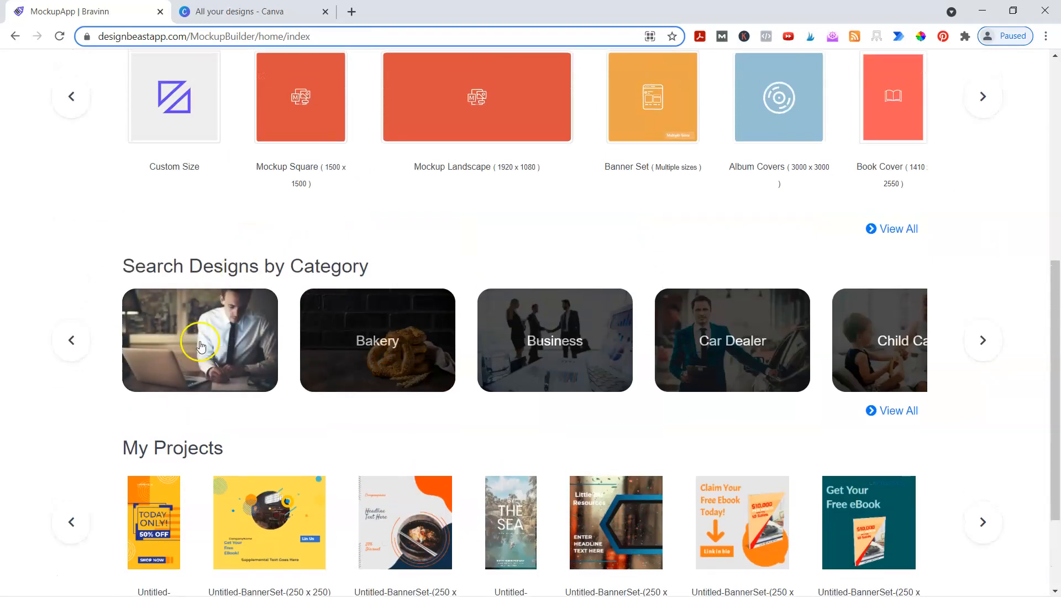
- Browse the Accountant category templates, then go back to the home page
left_click(202, 343)
scroll(268, 215, "down", 4)
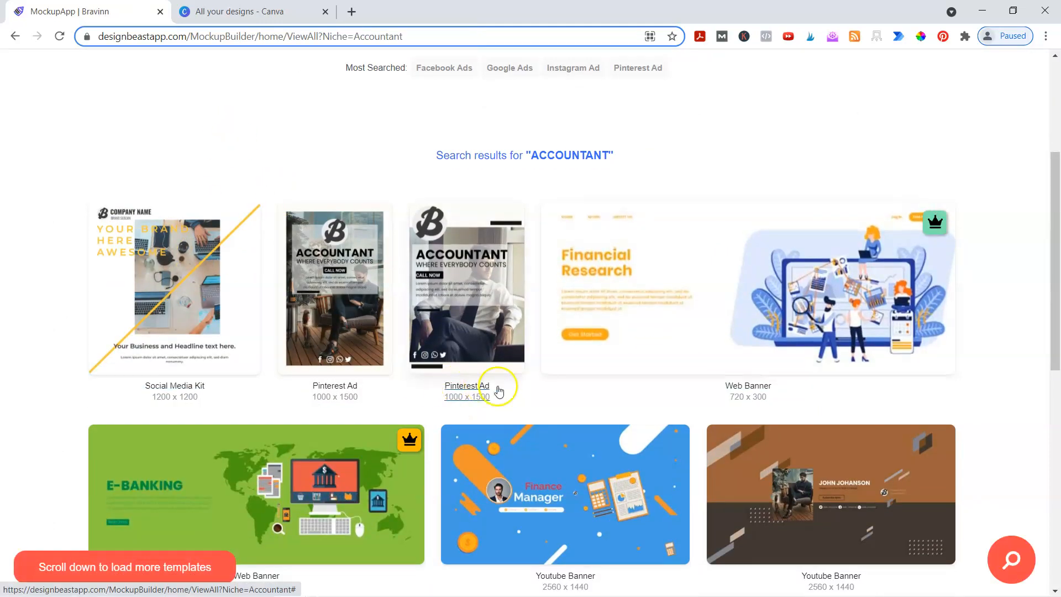
scroll(476, 365, "down", 2)
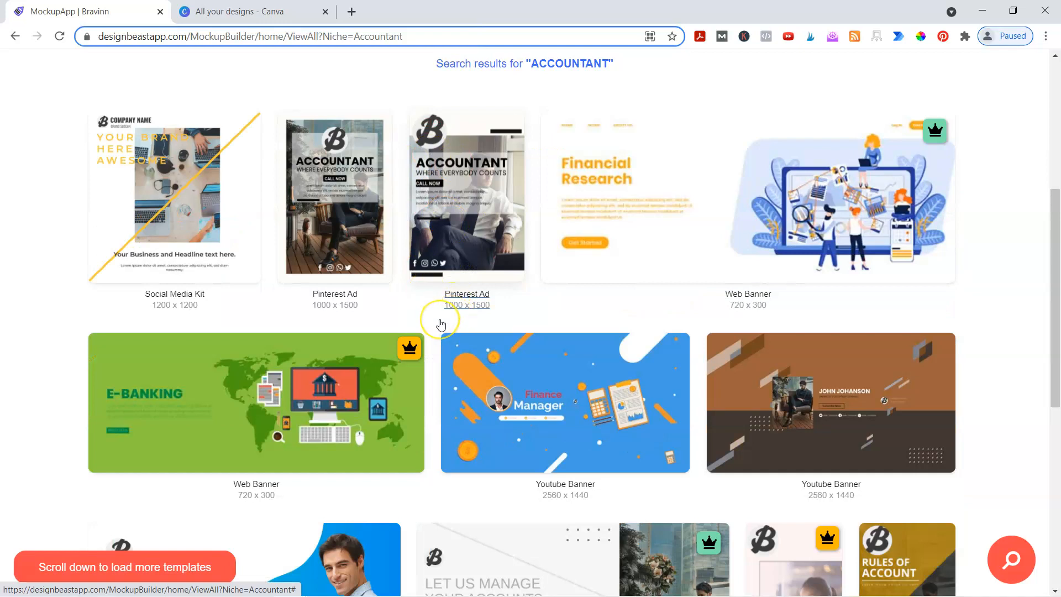
scroll(700, 309, "down", 3)
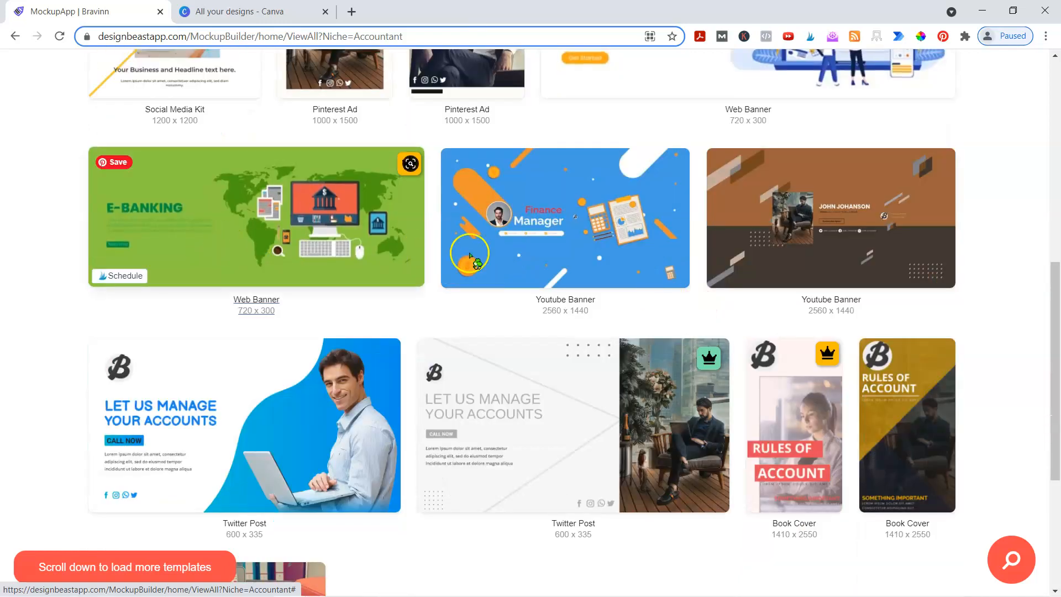
scroll(771, 296, "down", 4)
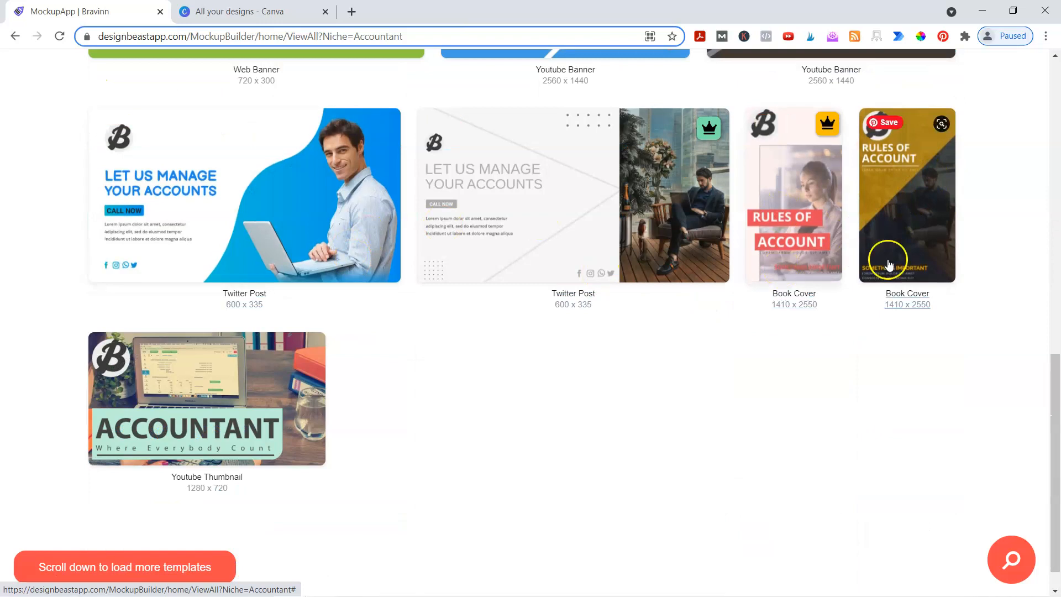
scroll(431, 299, "down", 1)
scroll(248, 201, "down", 4)
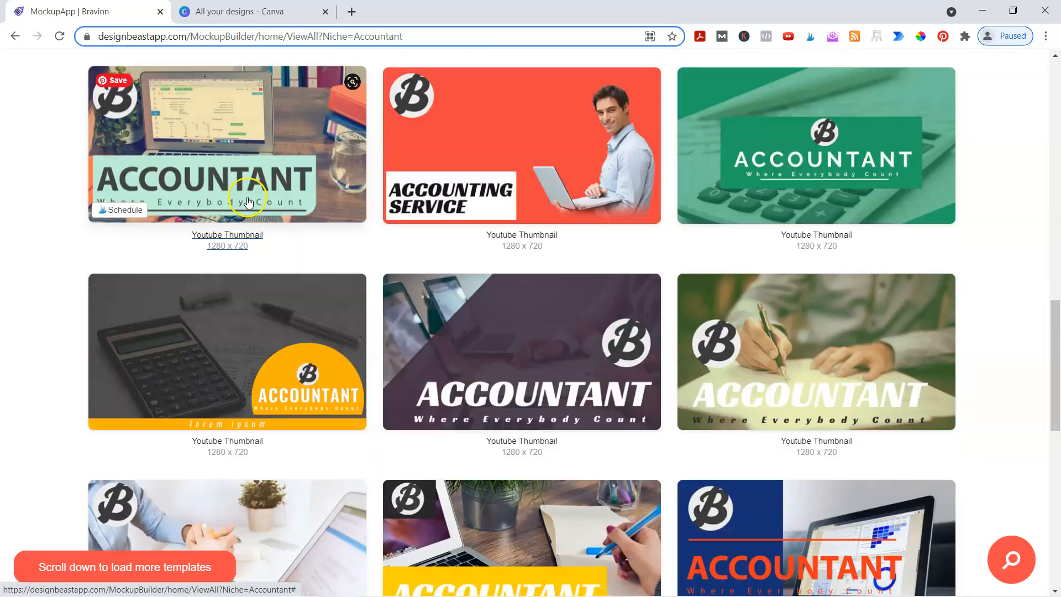
scroll(509, 247, "up", 10)
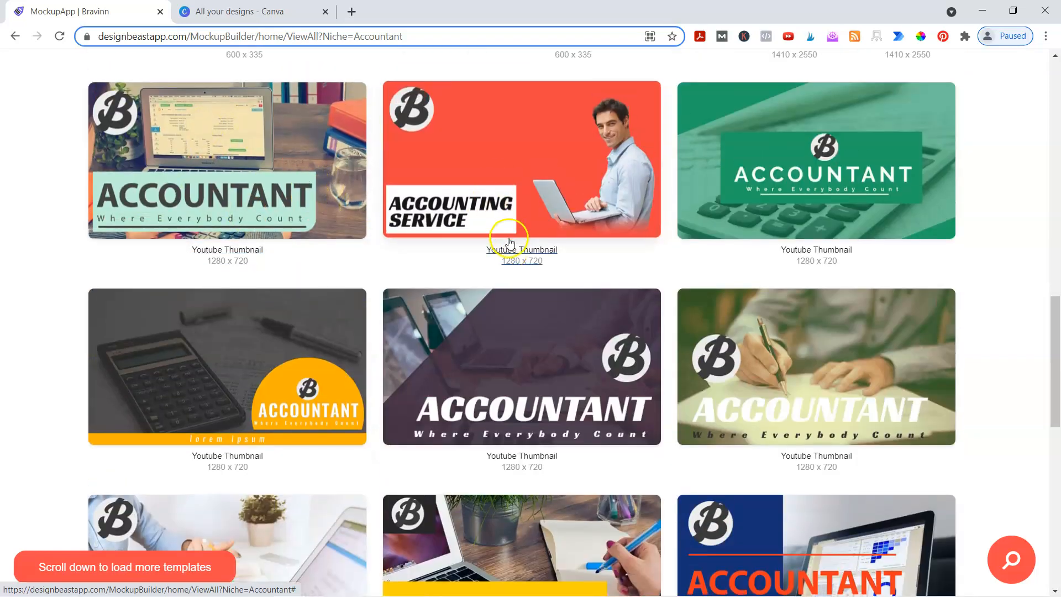
scroll(509, 247, "up", 3)
left_click(15, 36)
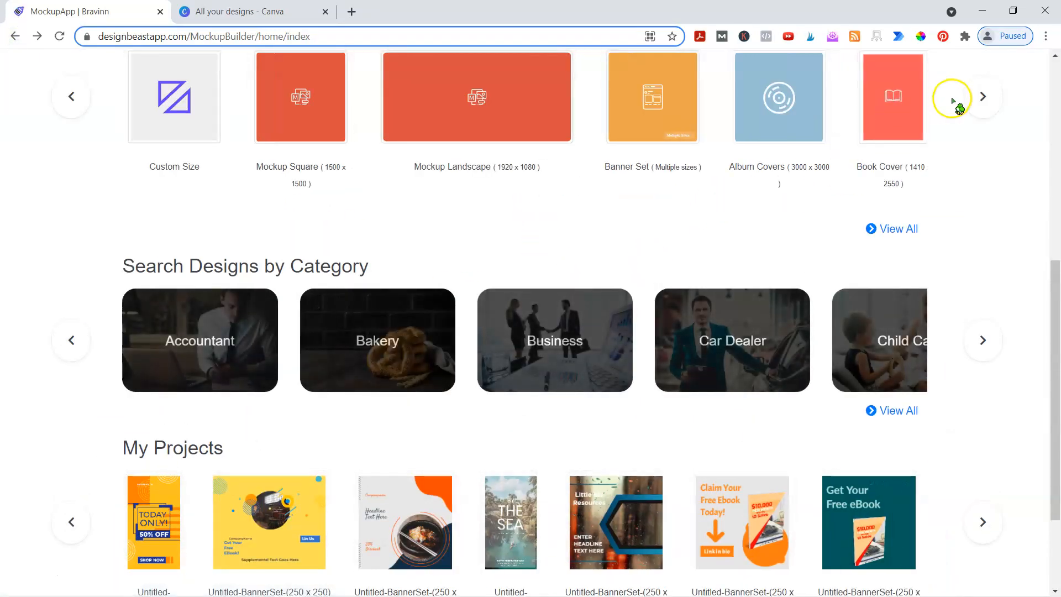
left_click(982, 98)
left_click(979, 100)
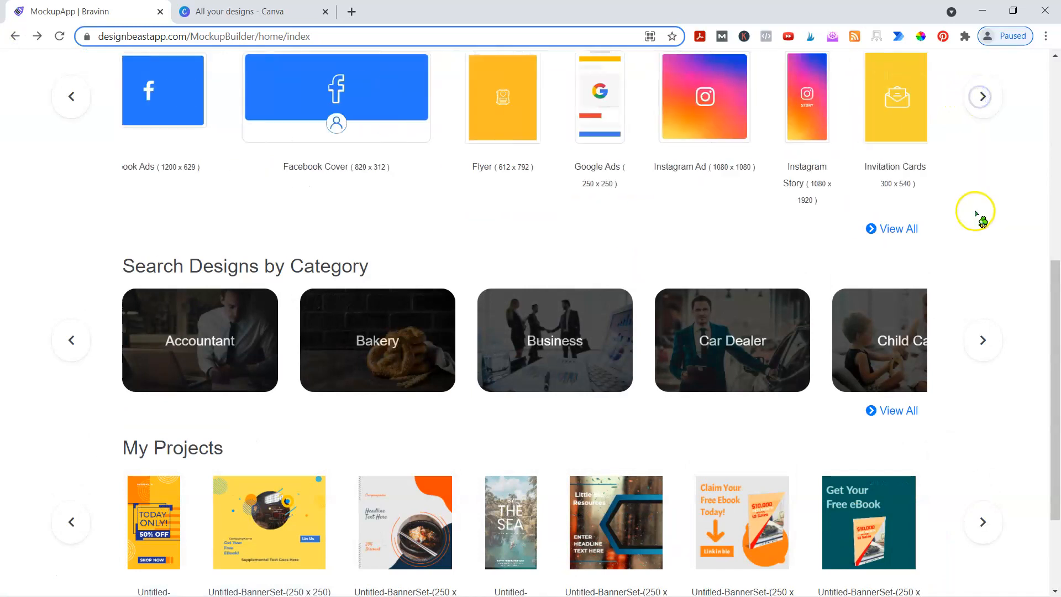
scroll(977, 233, "up", 3)
left_click(984, 282)
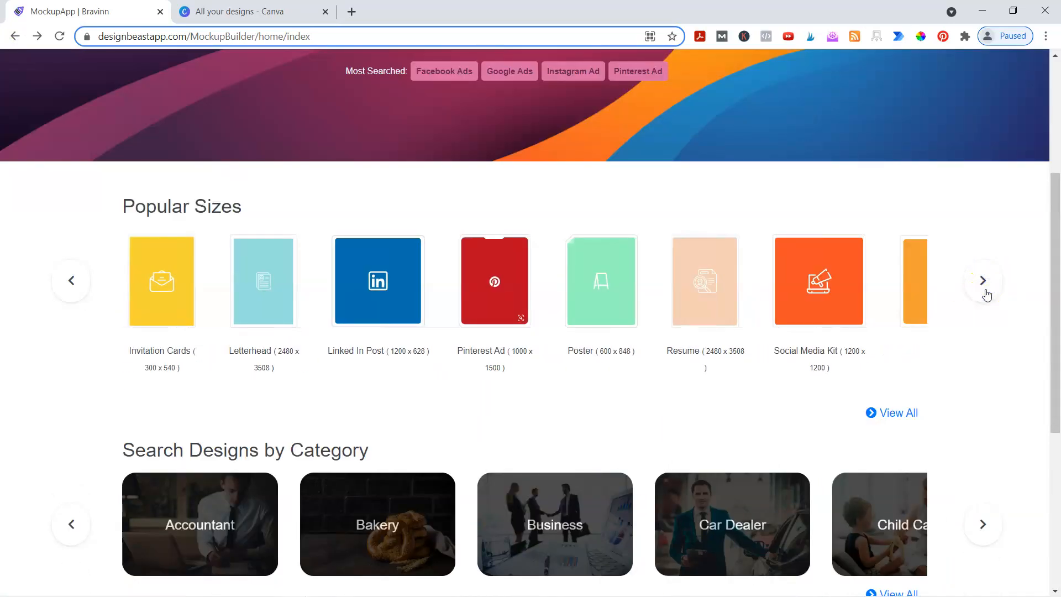
left_click(986, 294)
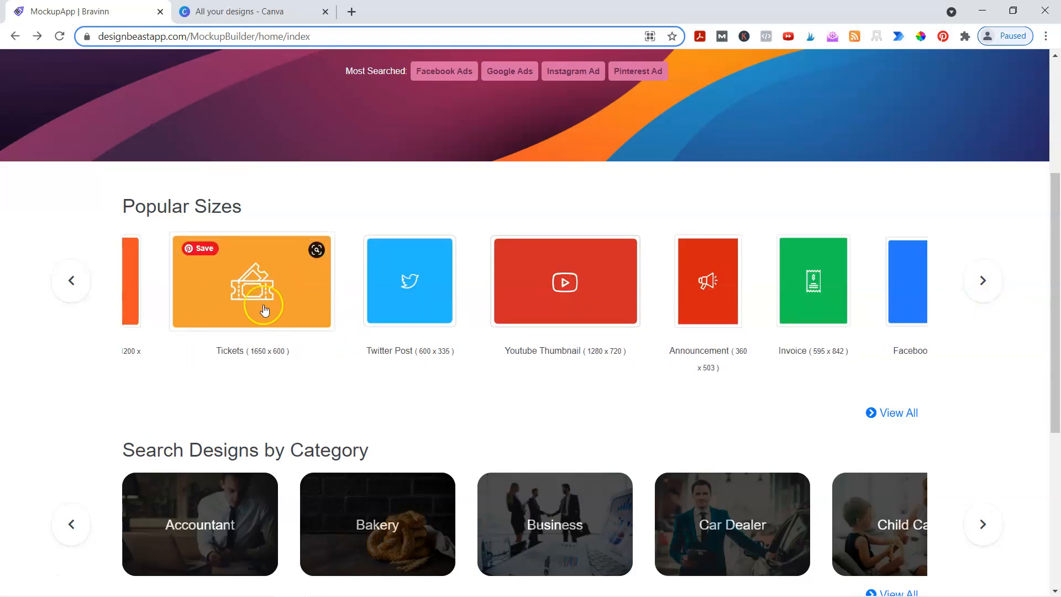
left_click(558, 300)
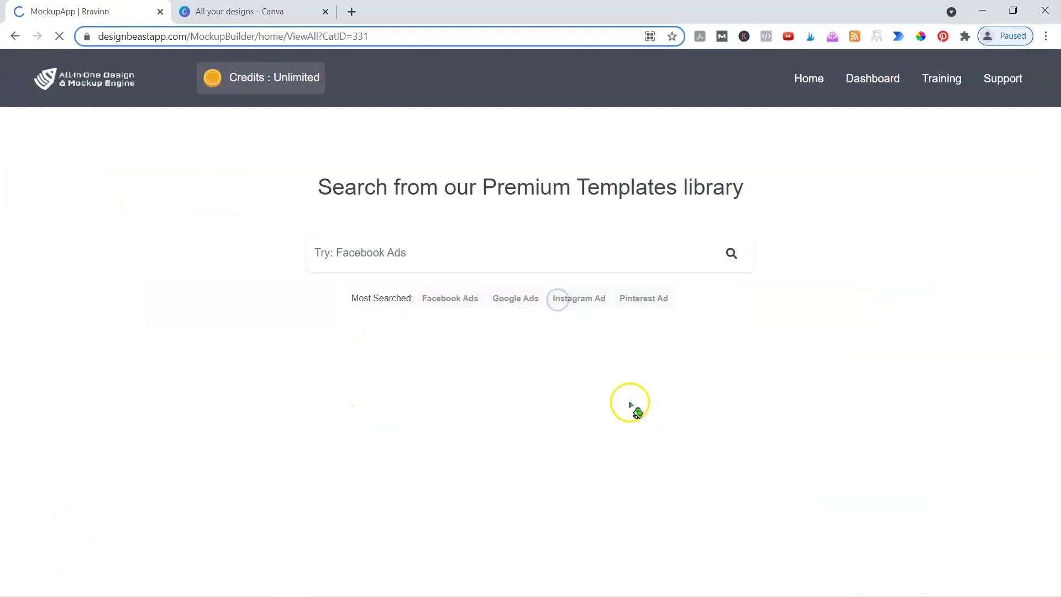
scroll(669, 331, "down", 2)
scroll(669, 330, "down", 5)
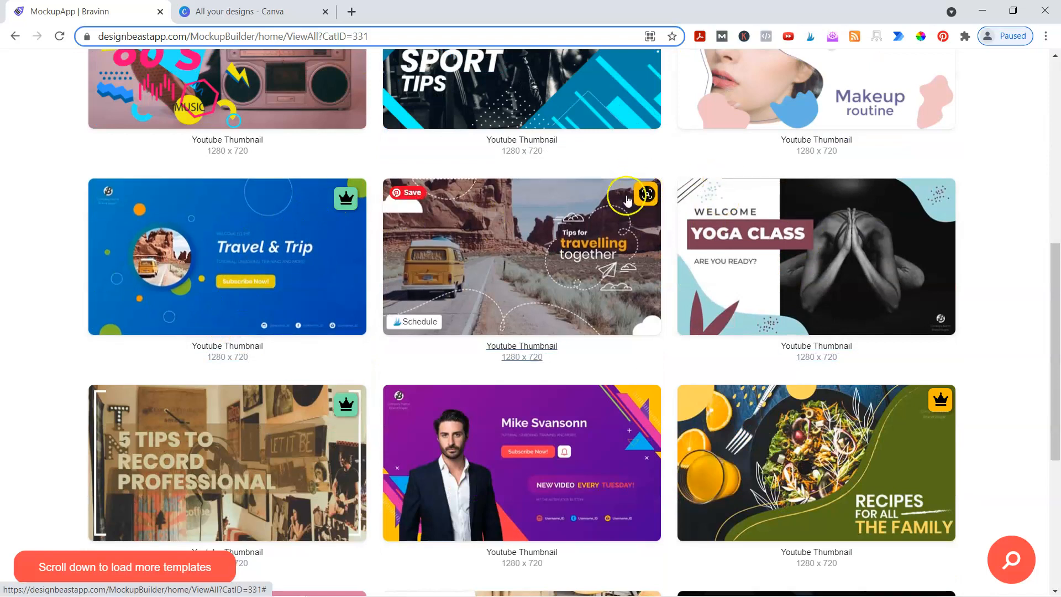
scroll(962, 332, "down", 1)
scroll(962, 332, "down", 5)
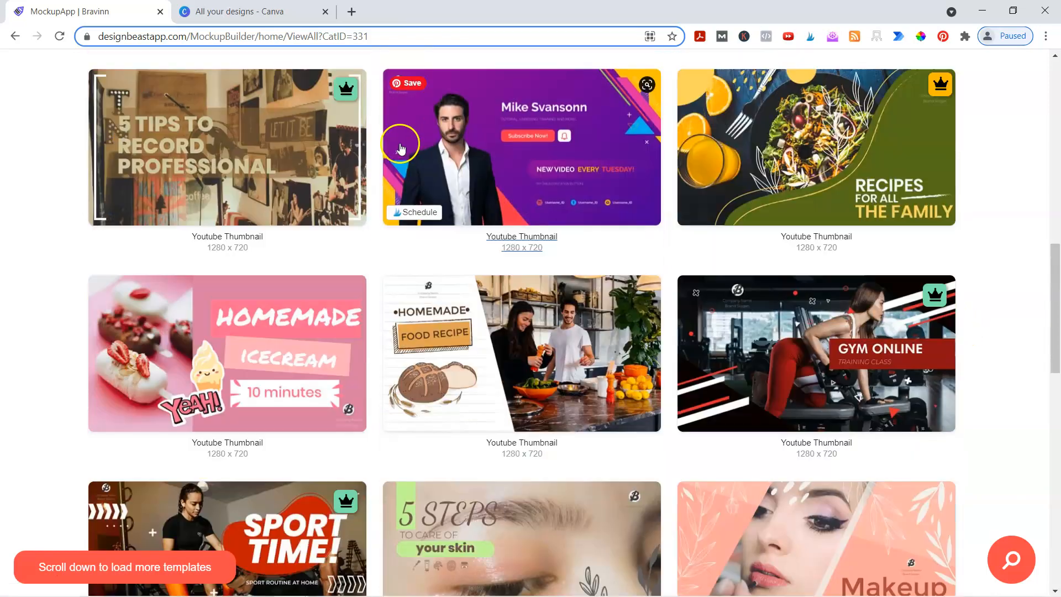
scroll(601, 330, "down", 1)
scroll(601, 330, "down", 4)
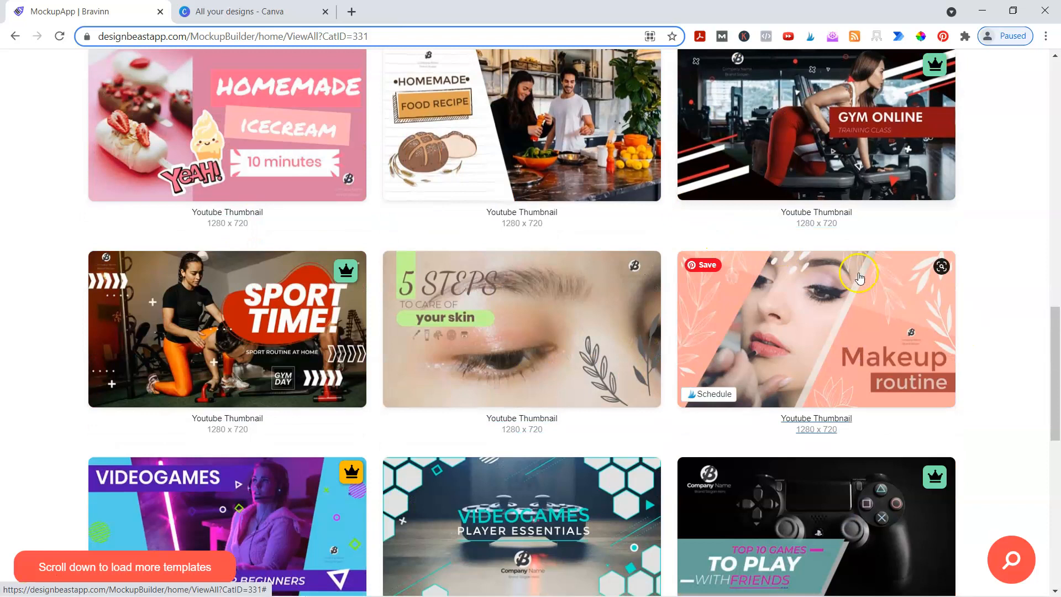
scroll(556, 325, "down", 3)
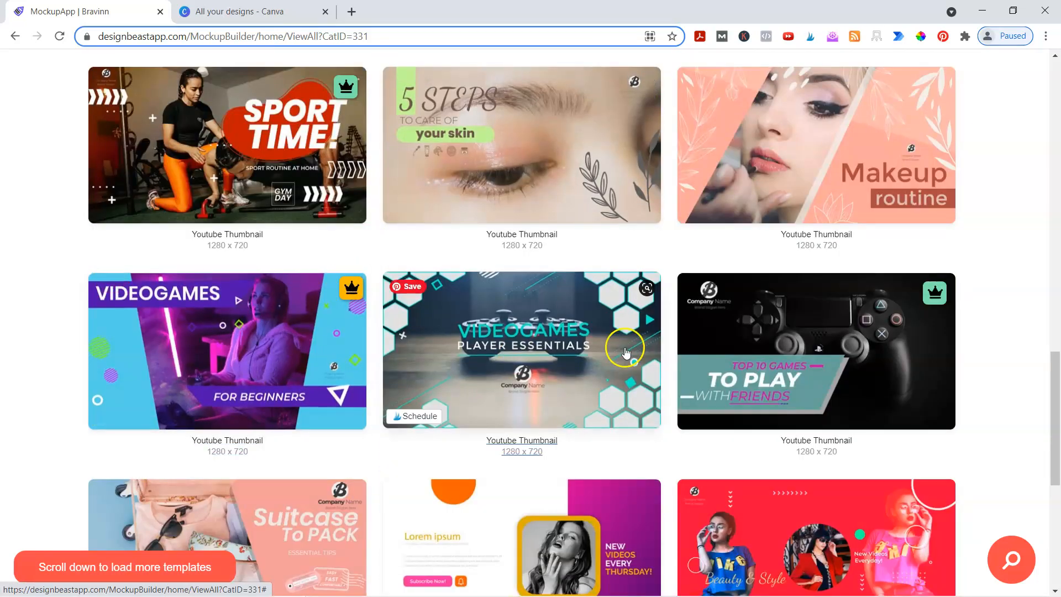
scroll(620, 343, "down", 4)
scroll(974, 290, "down", 3)
scroll(973, 290, "down", 5)
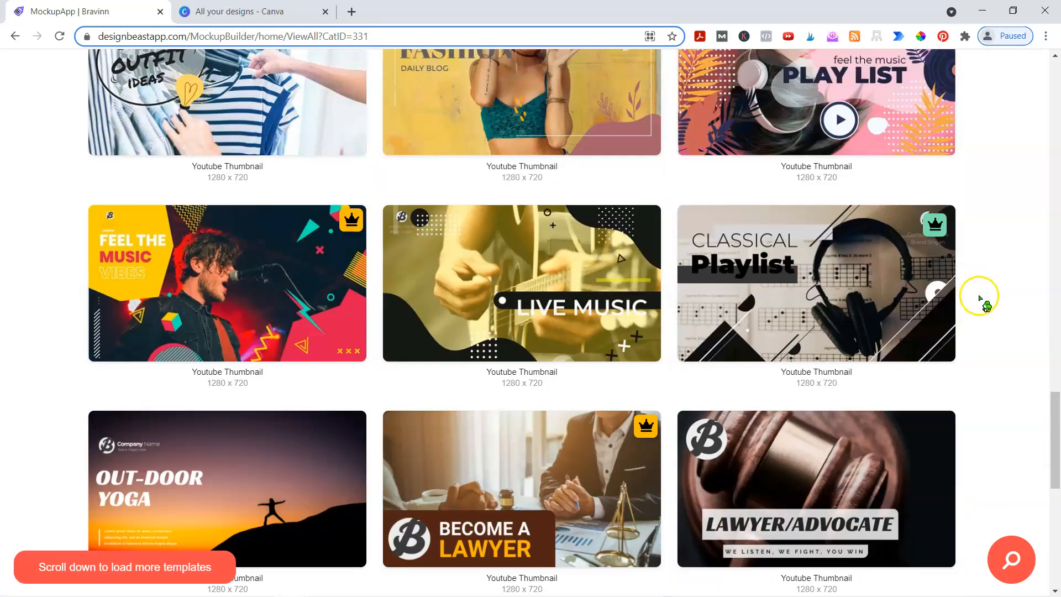
scroll(980, 298, "down", 7)
scroll(980, 298, "down", 1)
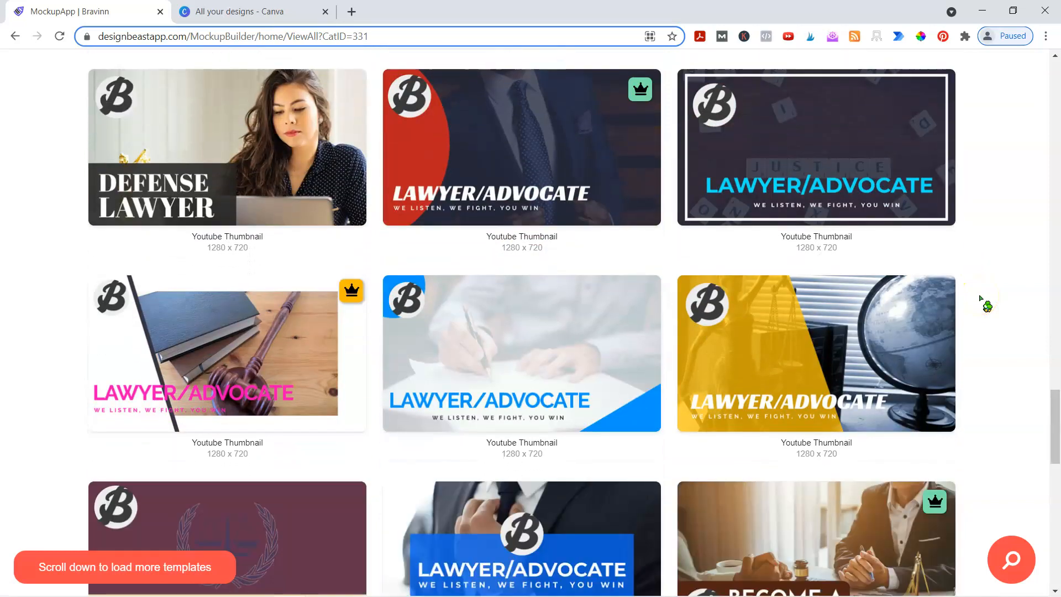
scroll(973, 304, "down", 3)
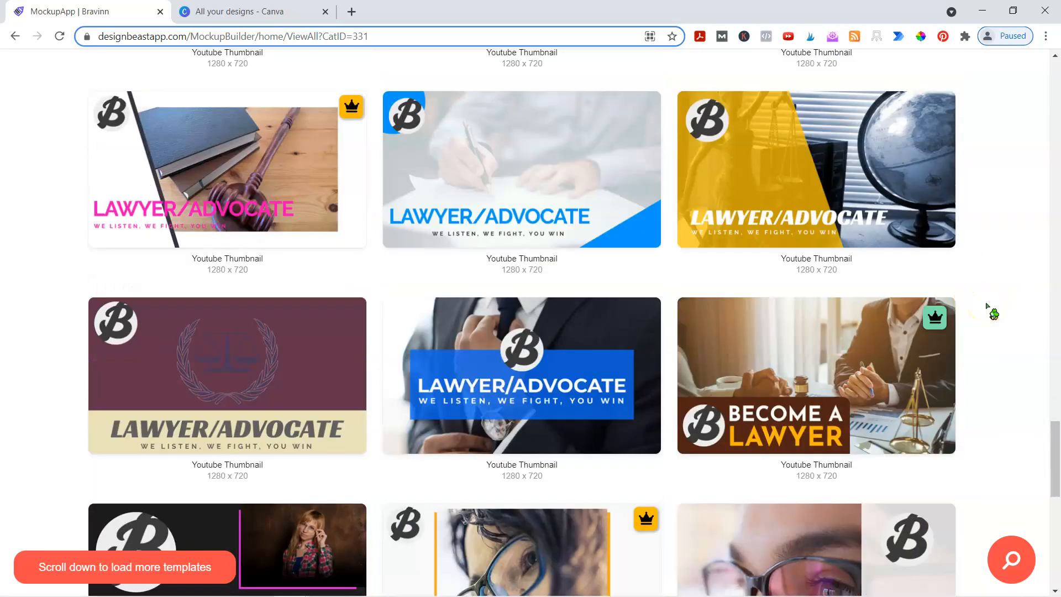
scroll(988, 307, "down", 5)
scroll(987, 307, "down", 6)
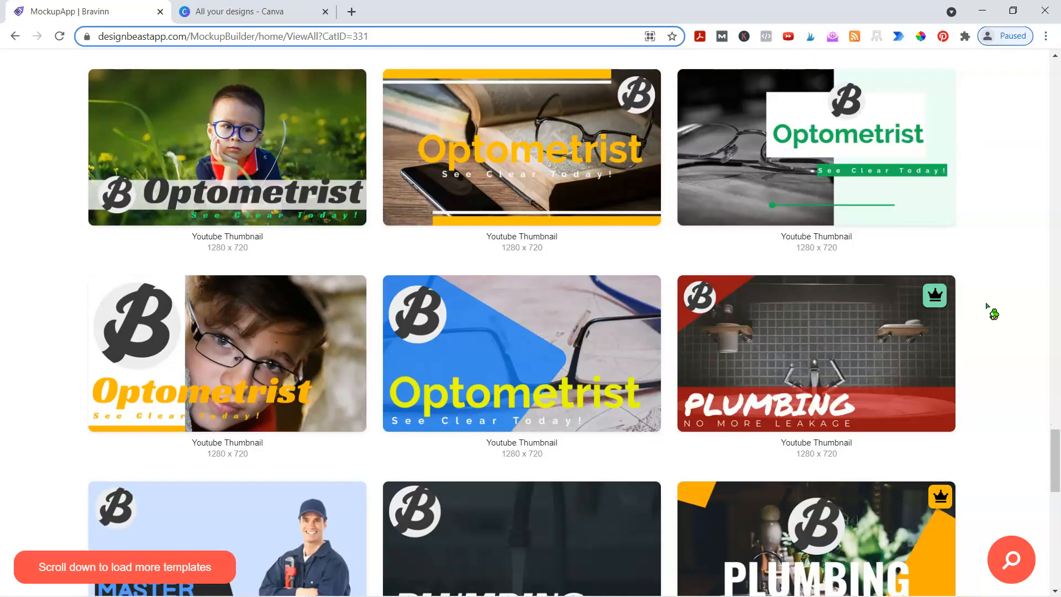
scroll(990, 311, "down", 2)
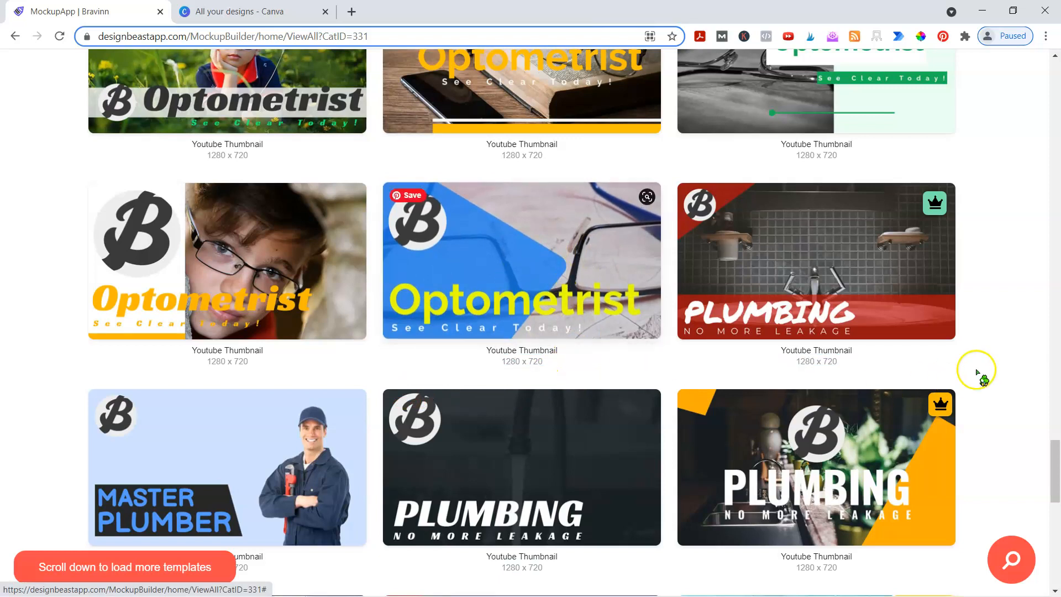
scroll(983, 369, "down", 4)
scroll(990, 376, "down", 15)
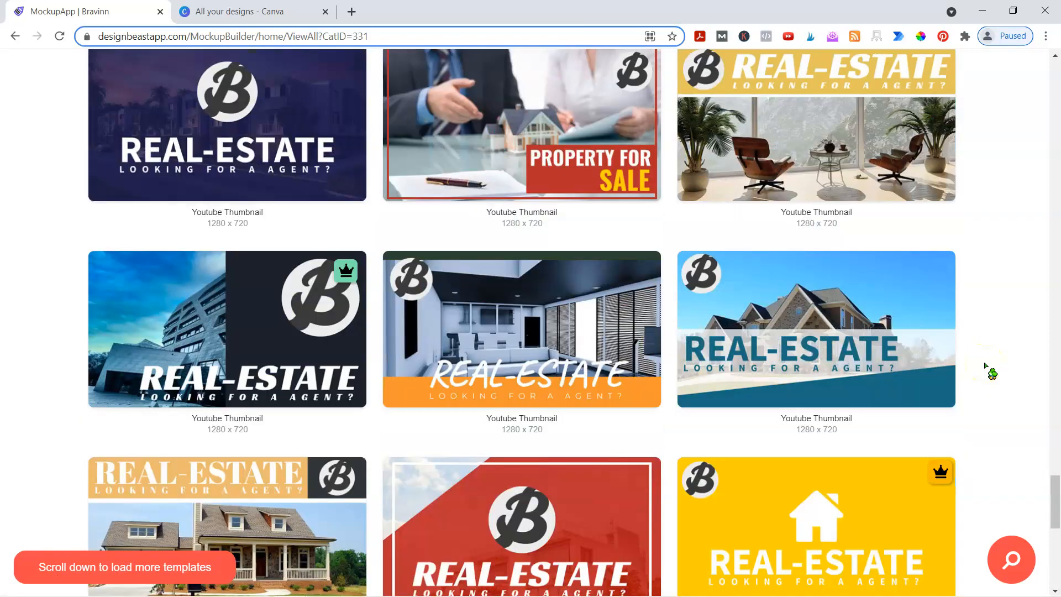
scroll(985, 367, "down", 2)
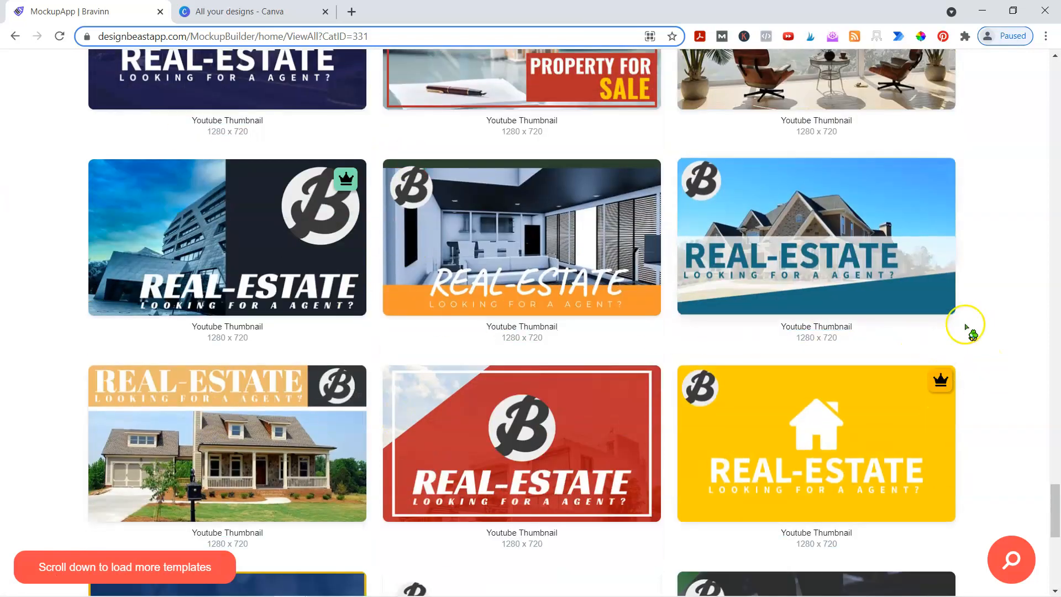
scroll(978, 332, "down", 4)
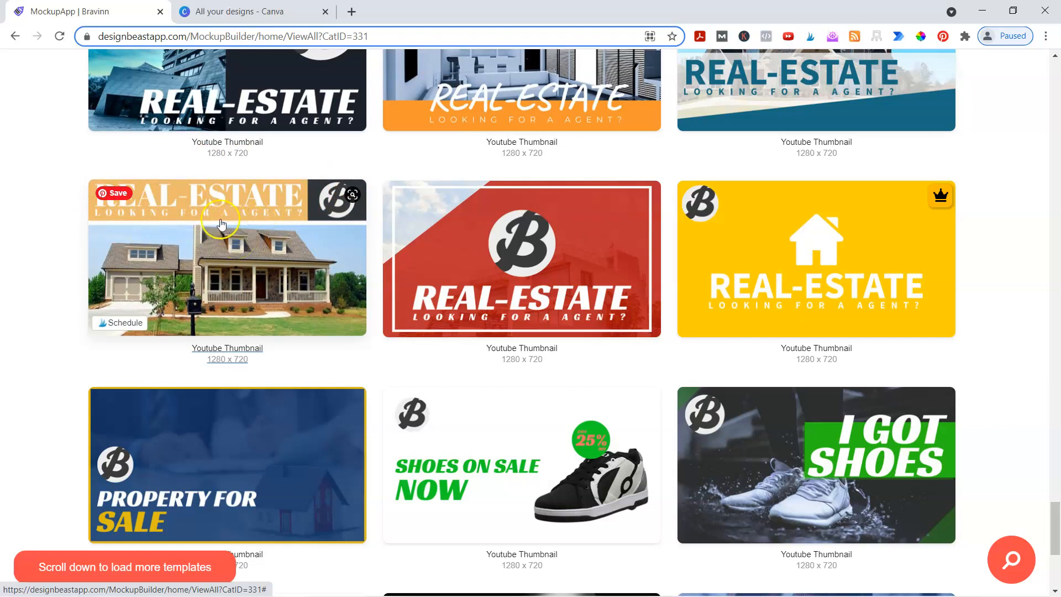
scroll(138, 293, "down", 2)
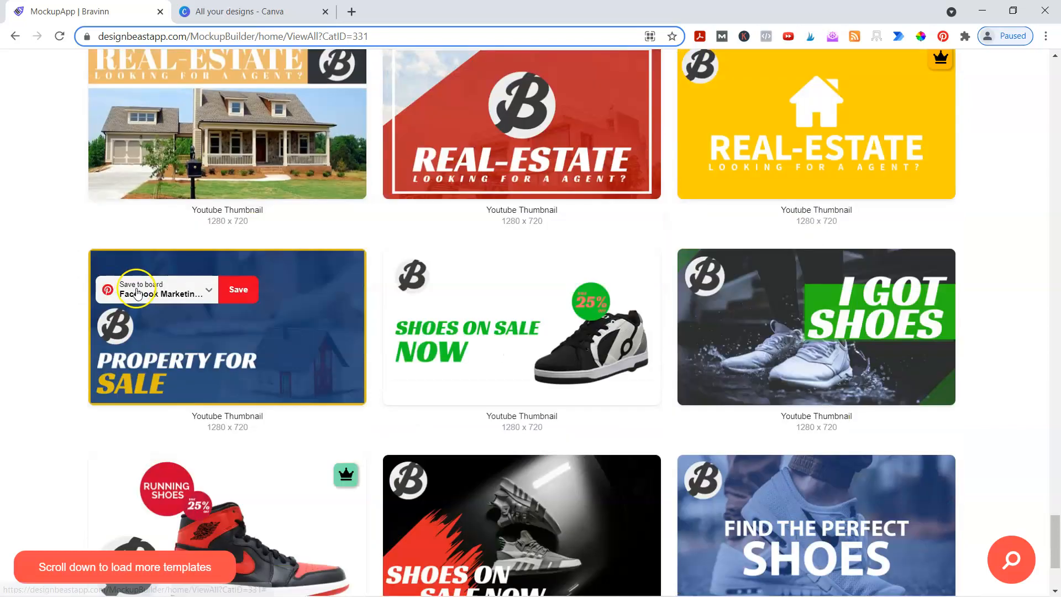
scroll(49, 329, "down", 10)
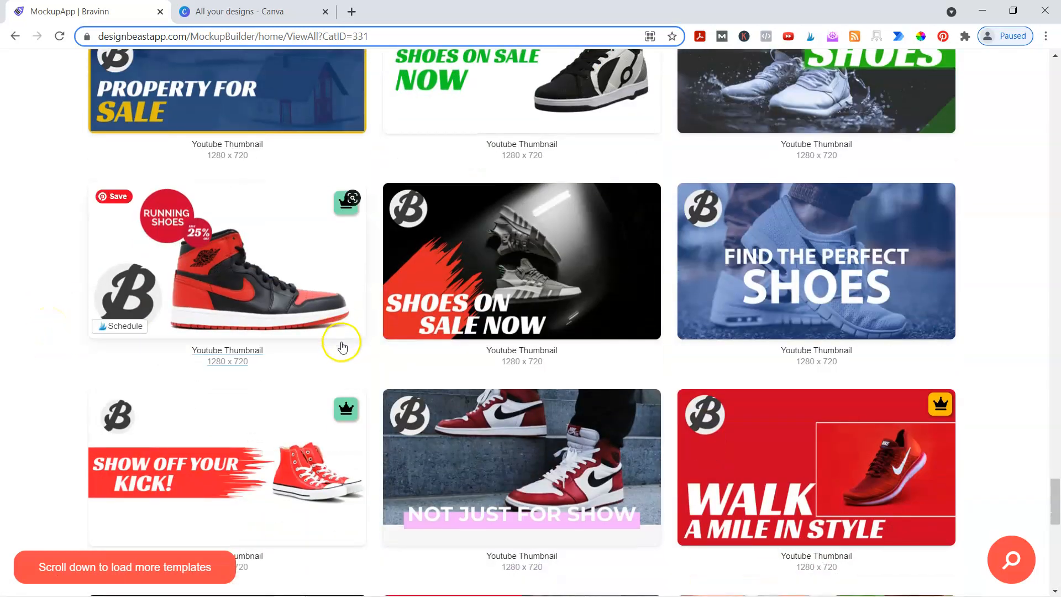
scroll(497, 287, "down", 6)
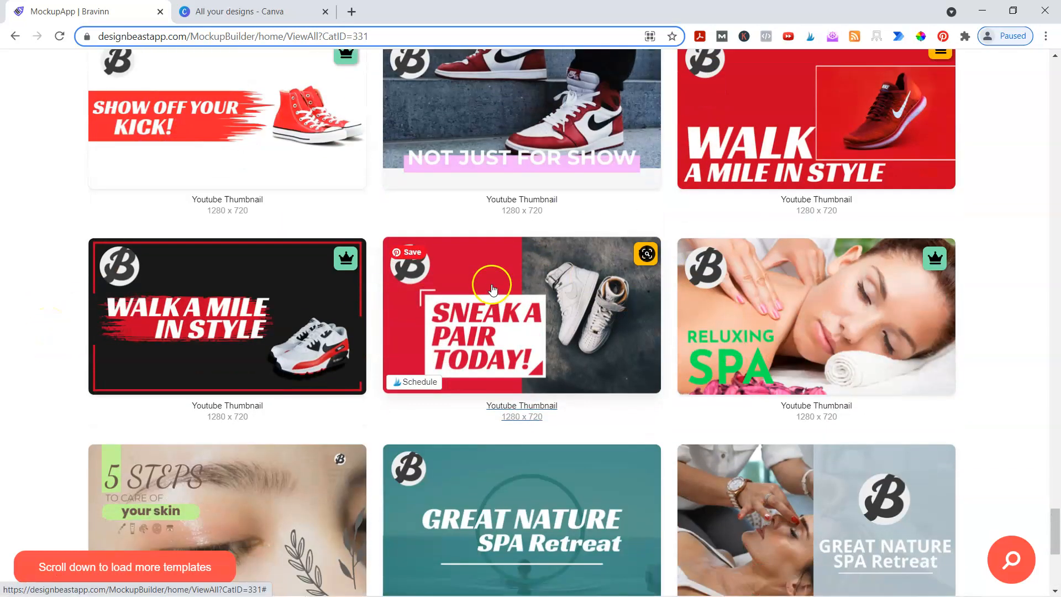
scroll(634, 293, "down", 2)
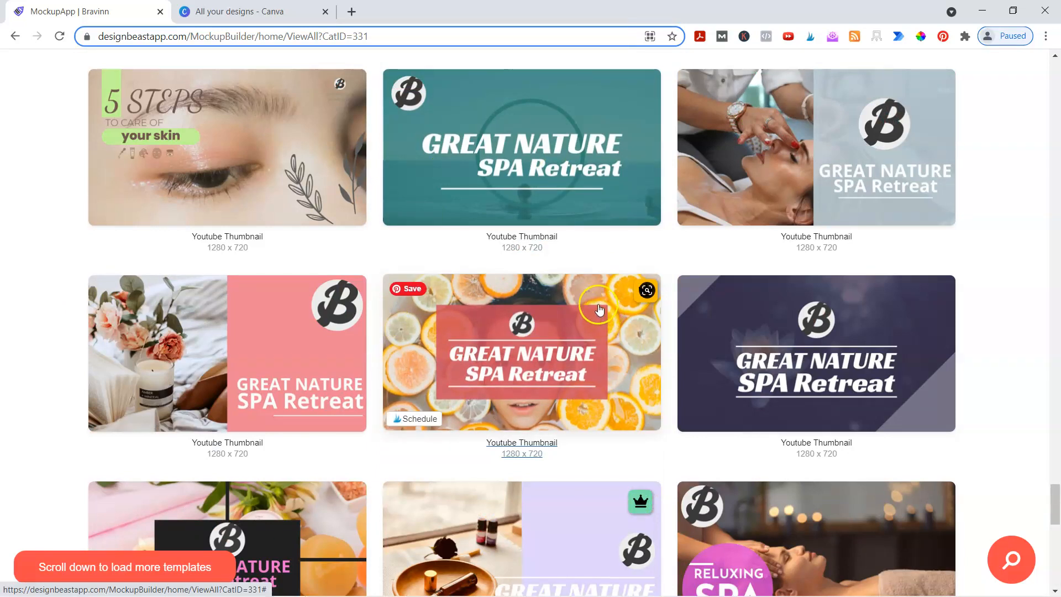
scroll(592, 320, "down", 6)
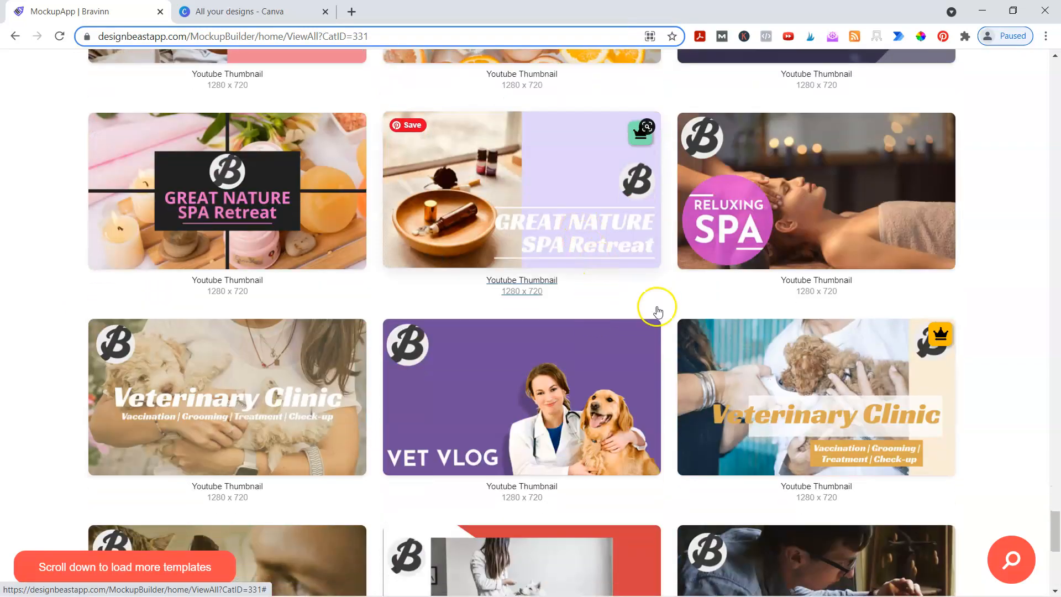
scroll(713, 312, "down", 8)
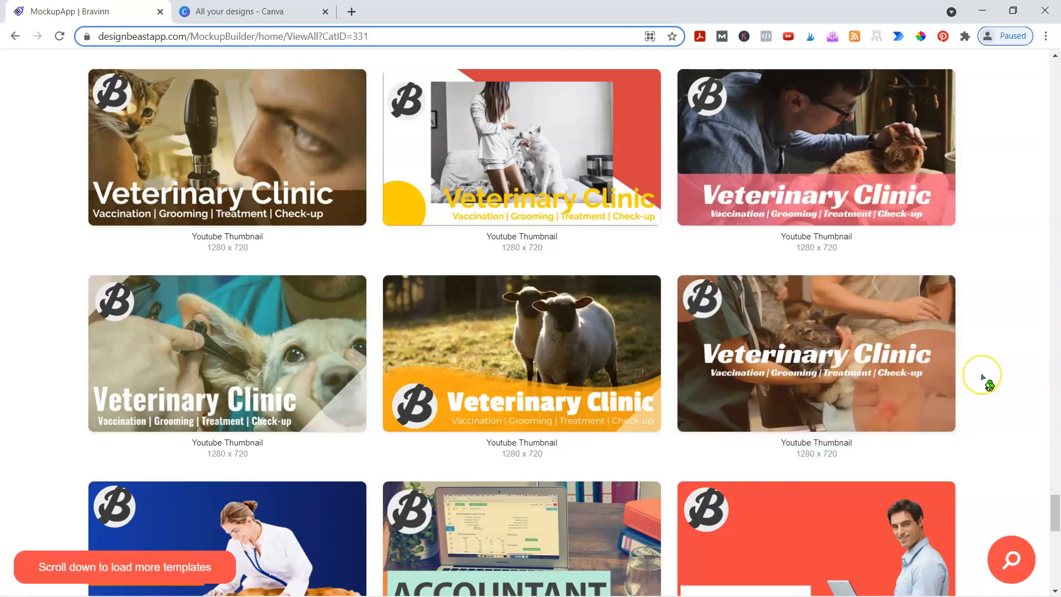
scroll(984, 377, "up", 15)
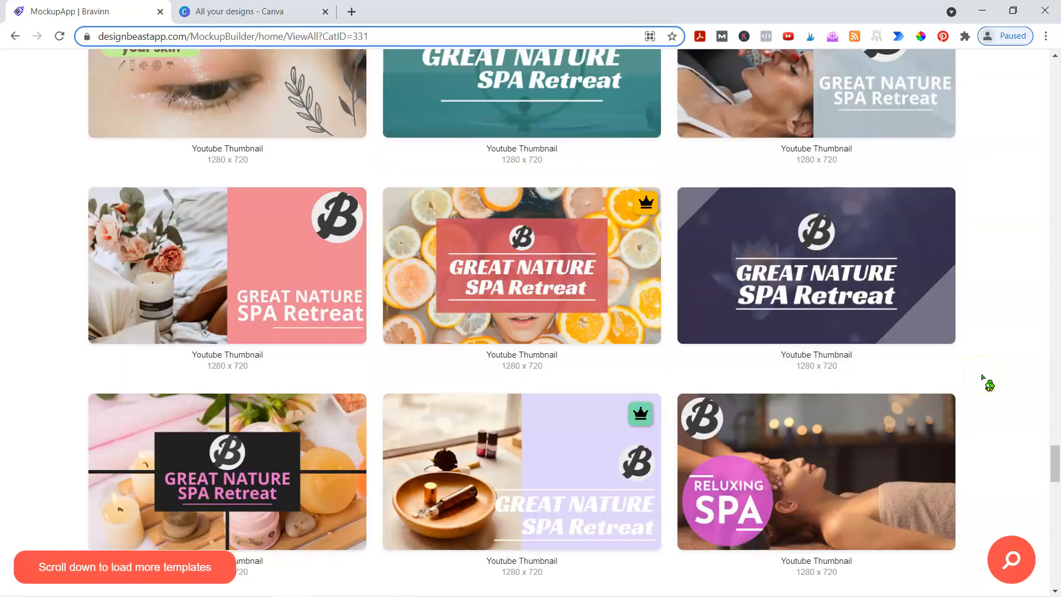
scroll(983, 382, "up", 15)
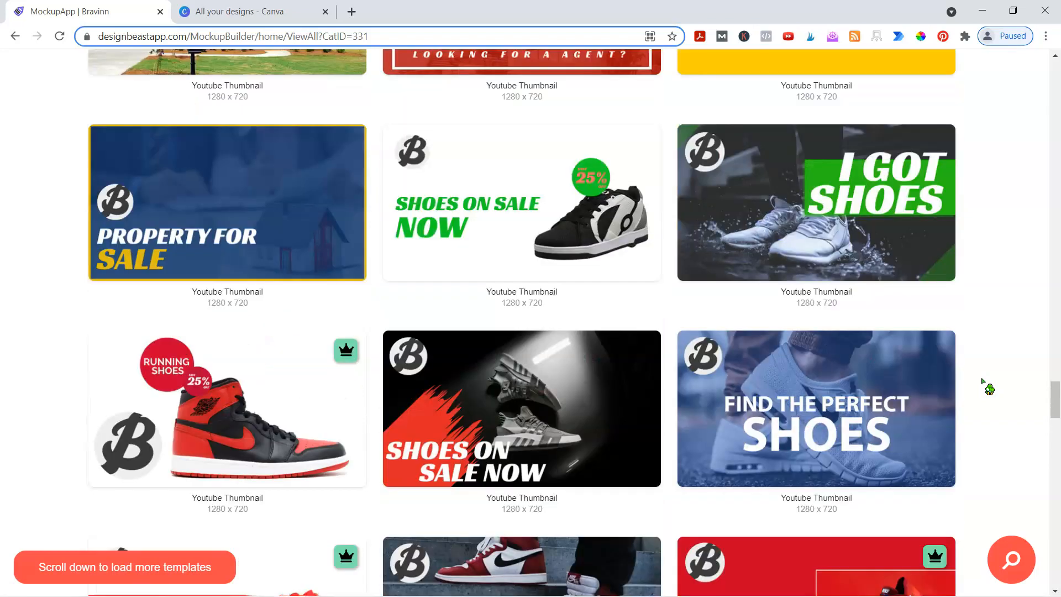
scroll(983, 381, "up", 8)
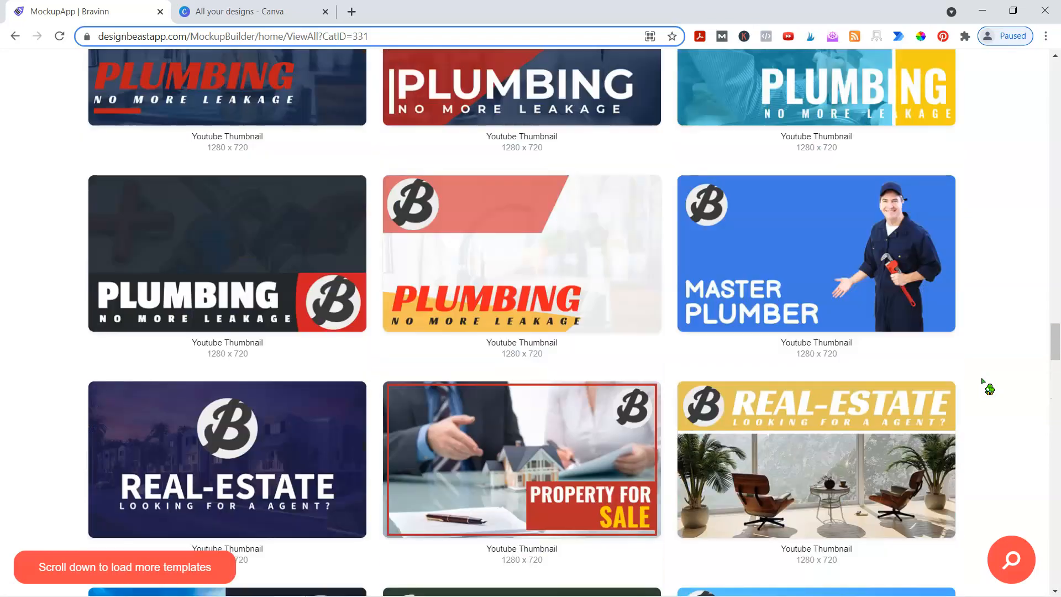
scroll(983, 381, "up", 15)
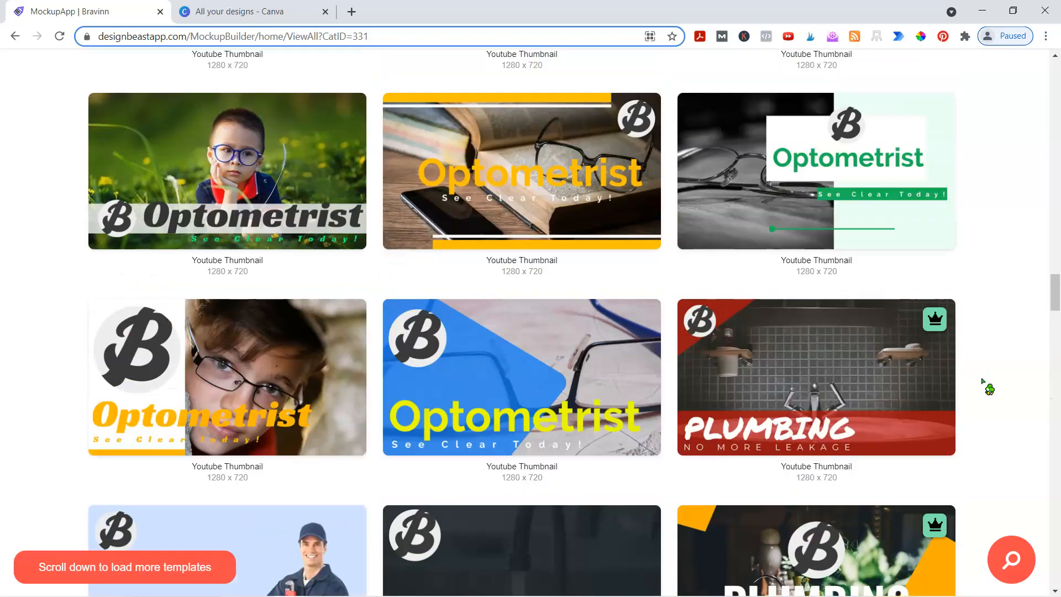
scroll(983, 381, "up", 15)
scroll(983, 381, "up", 13)
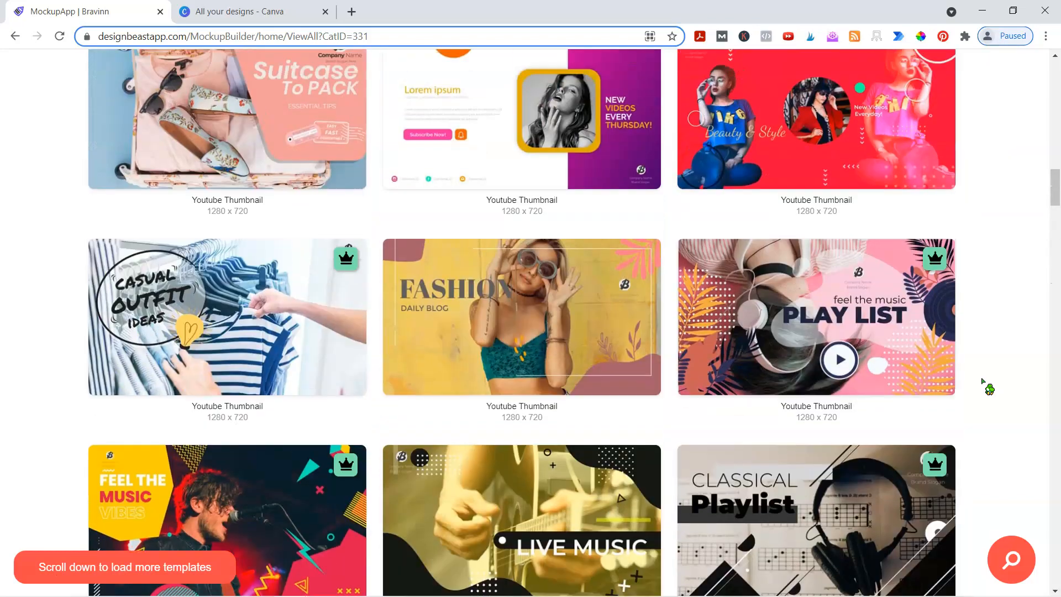
scroll(985, 384, "up", 5)
scroll(979, 340, "up", 3)
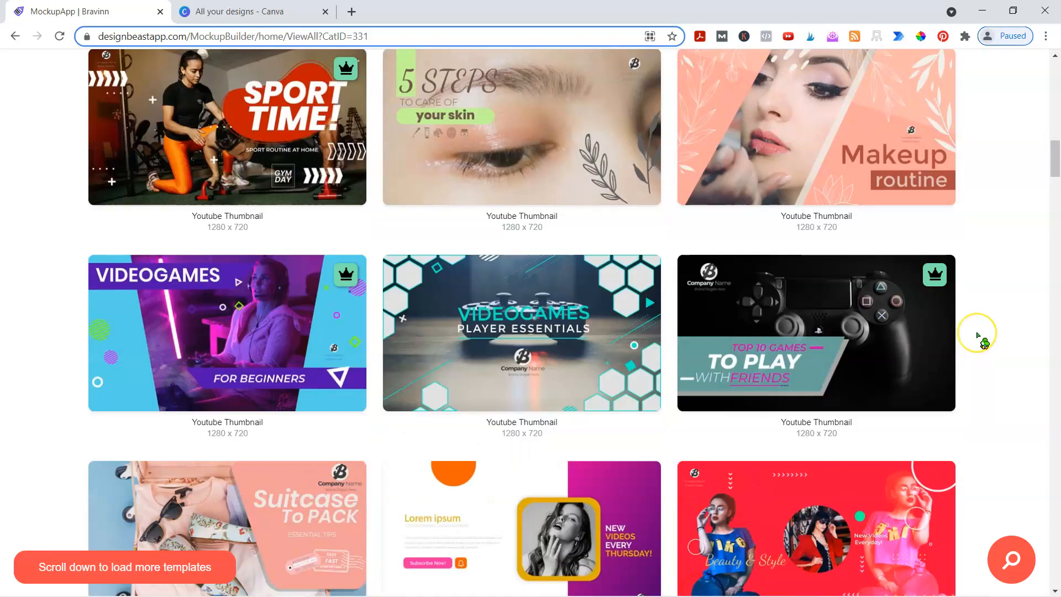
scroll(978, 335, "up", 8)
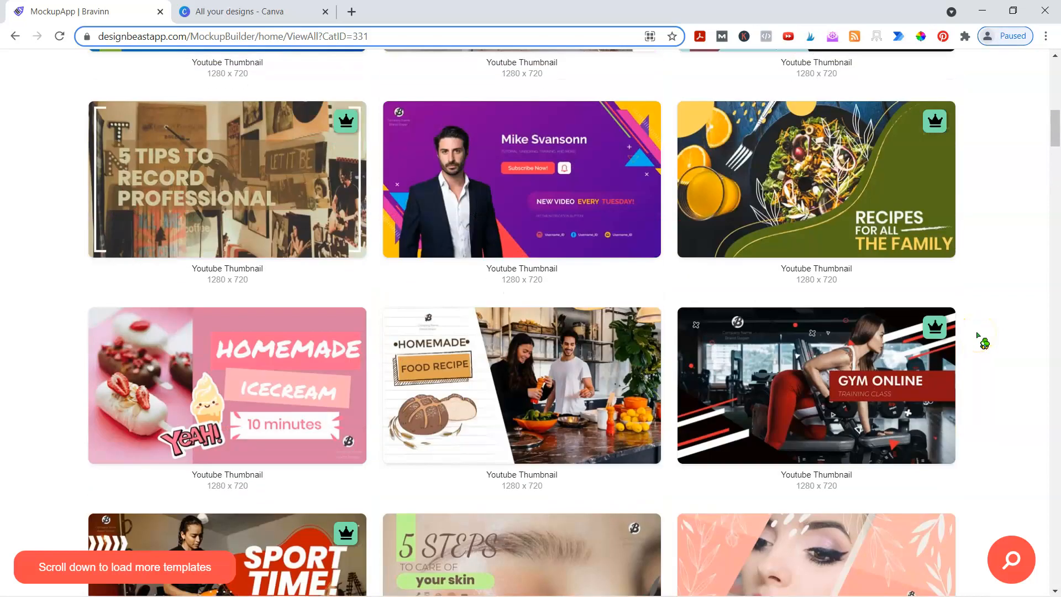
left_click(980, 331)
scroll(981, 332, "up", 7)
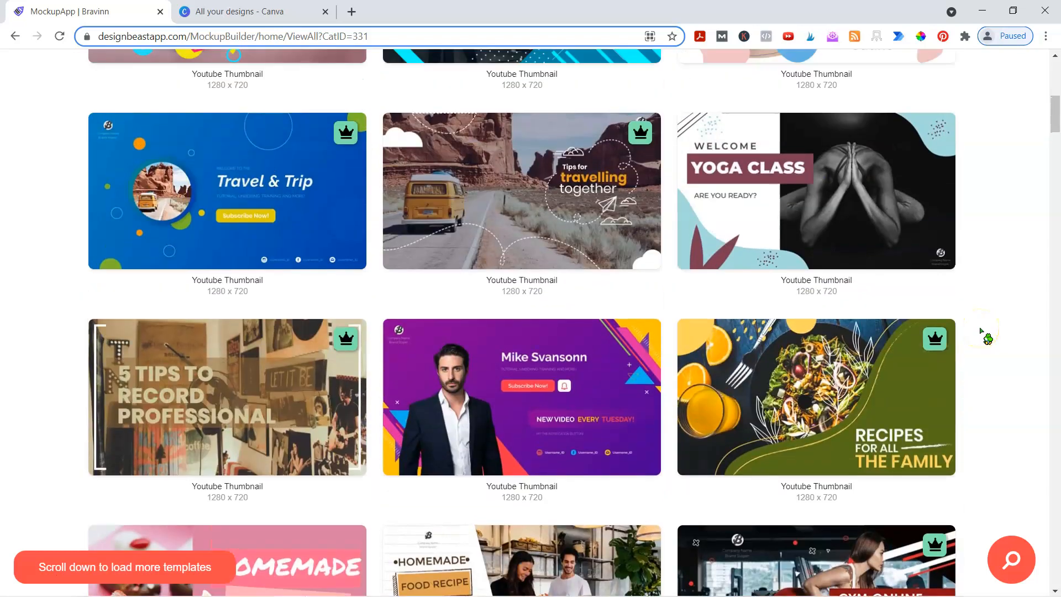
scroll(982, 335, "up", 6)
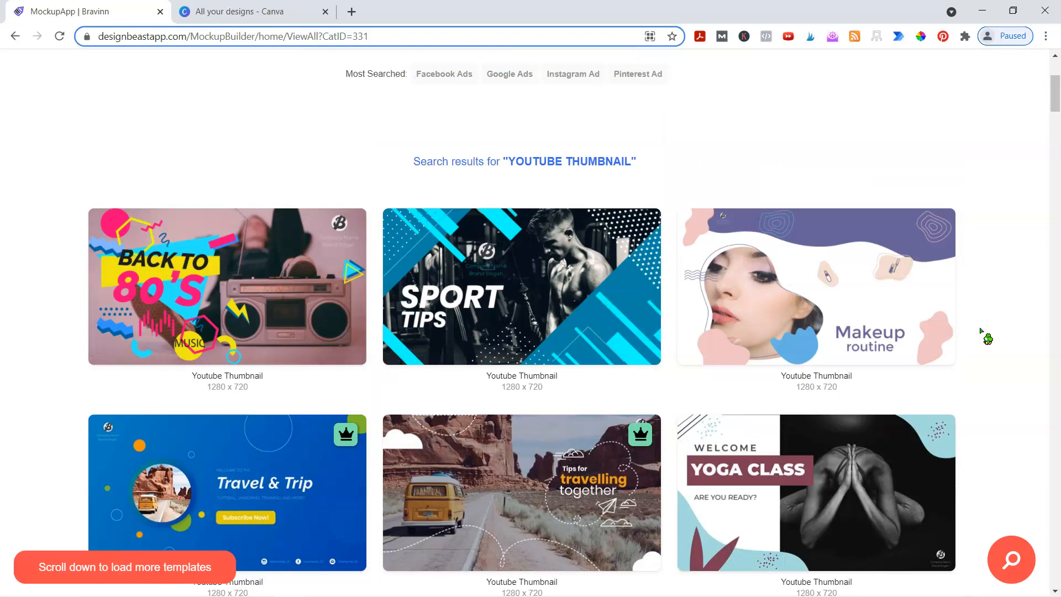
left_click(463, 467)
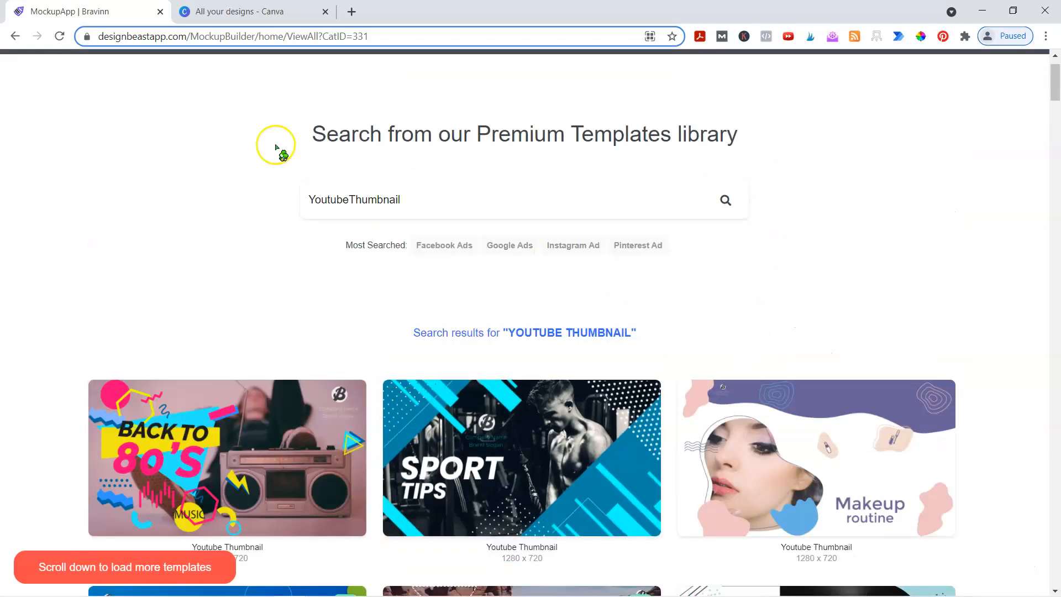
scroll(257, 224, "up", 1)
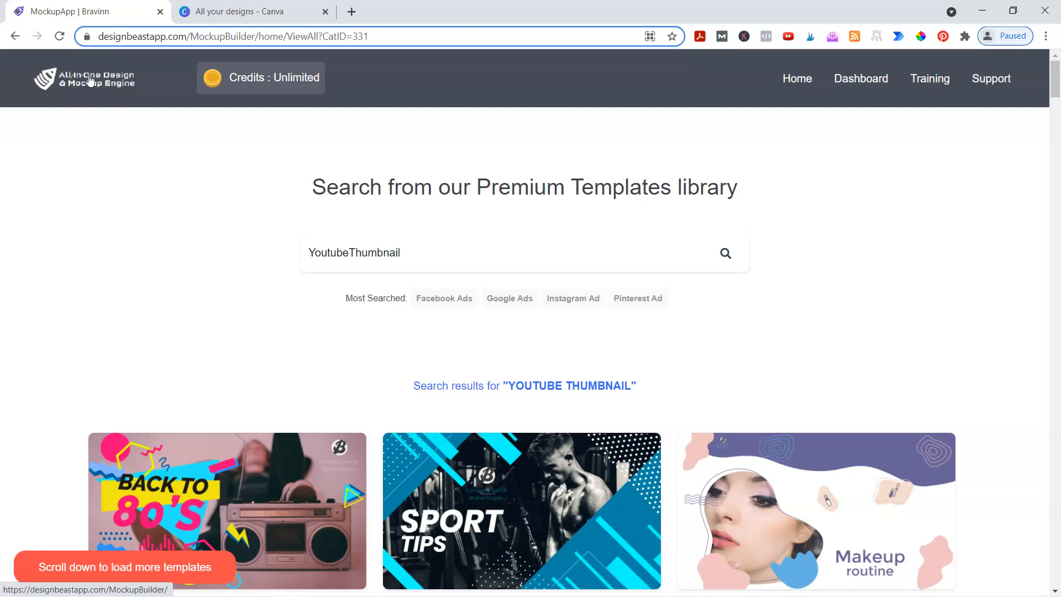
- Return to the template home page, page through the Popular Sizes formats, then head to the Dashboard
left_click(90, 80)
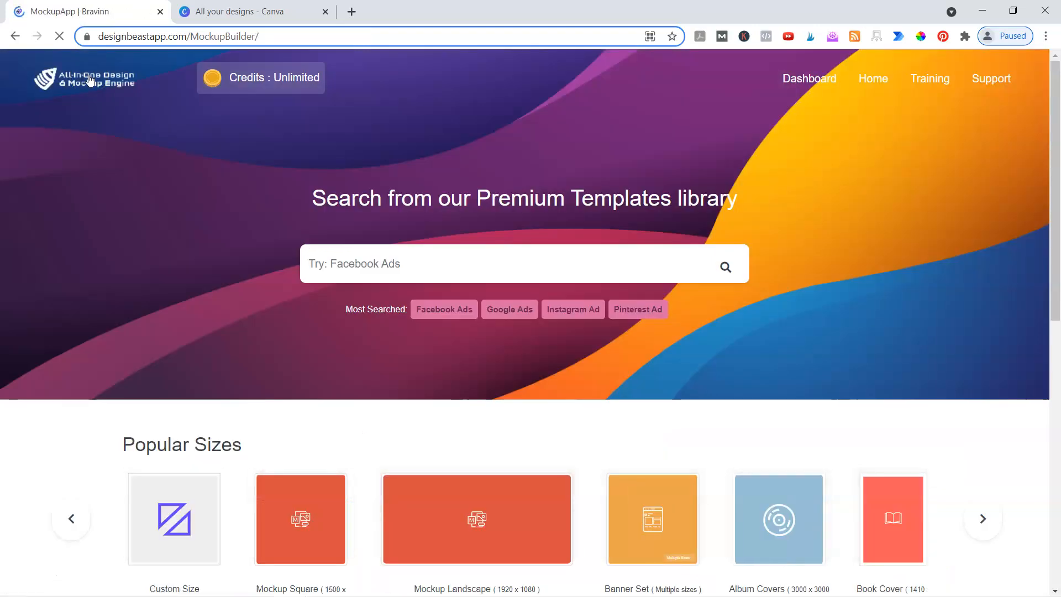
scroll(661, 358, "down", 4)
left_click(984, 290)
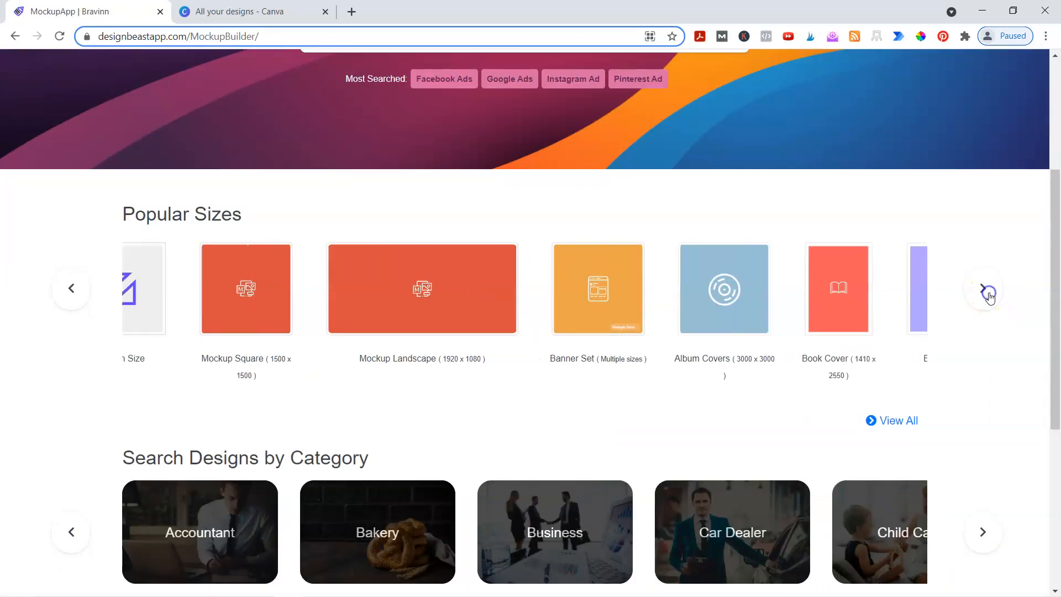
scroll(871, 396, "up", 4)
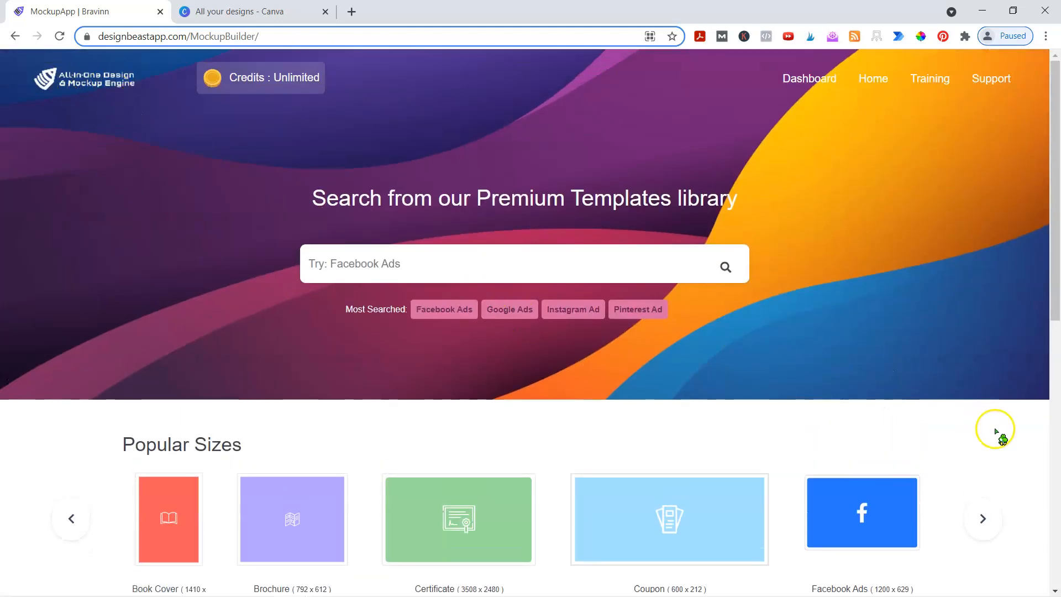
scroll(995, 420, "down", 2)
left_click(984, 384)
left_click(985, 390)
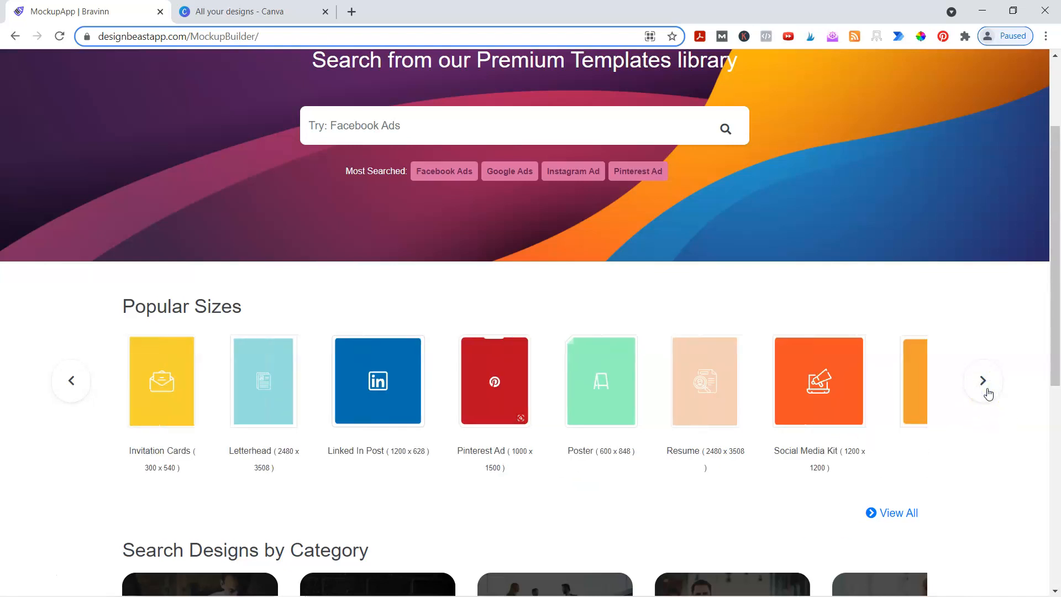
scroll(866, 193, "up", 3)
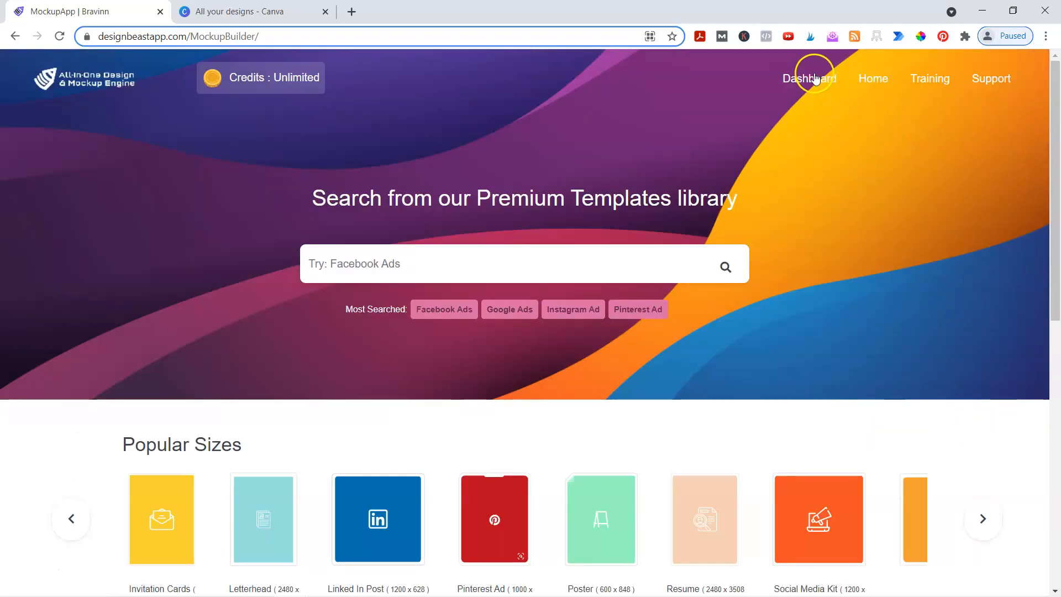
left_click(814, 74)
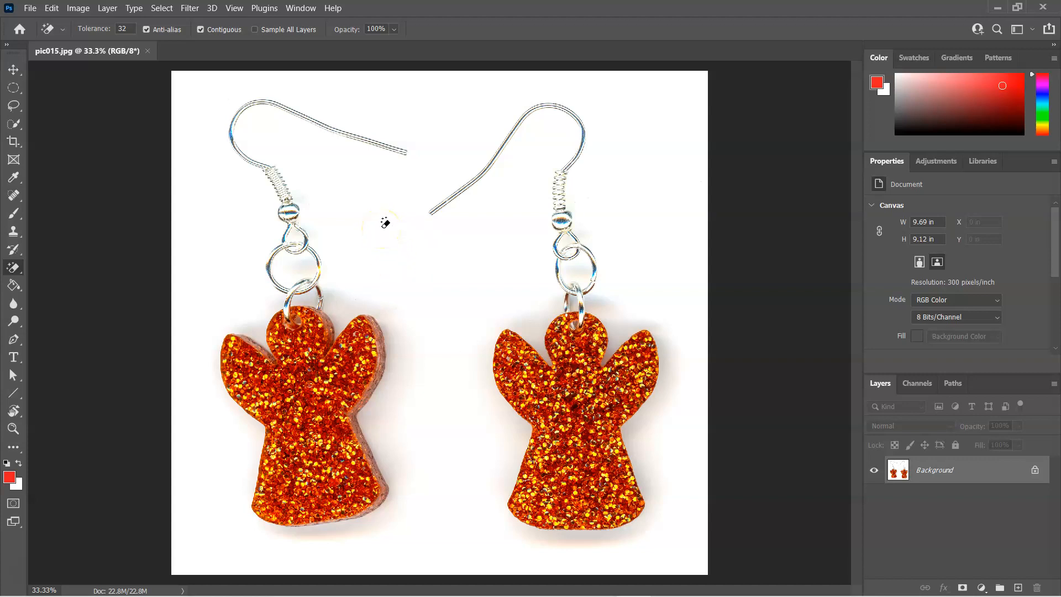
- Erase the white background around the orange angel earrings with the Magic Eraser Tool
right_click(12, 269)
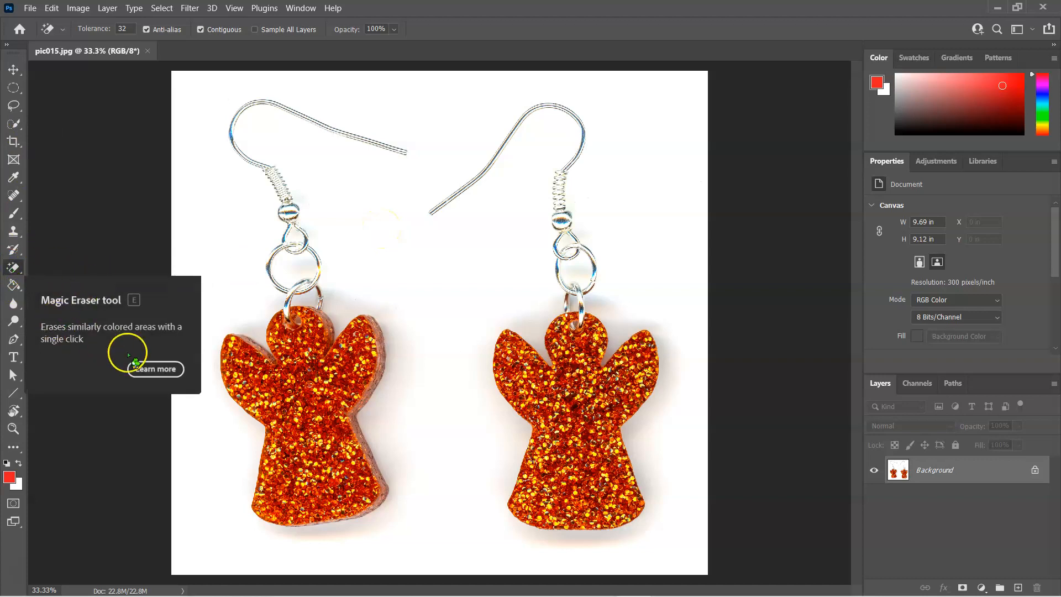
right_click(14, 268)
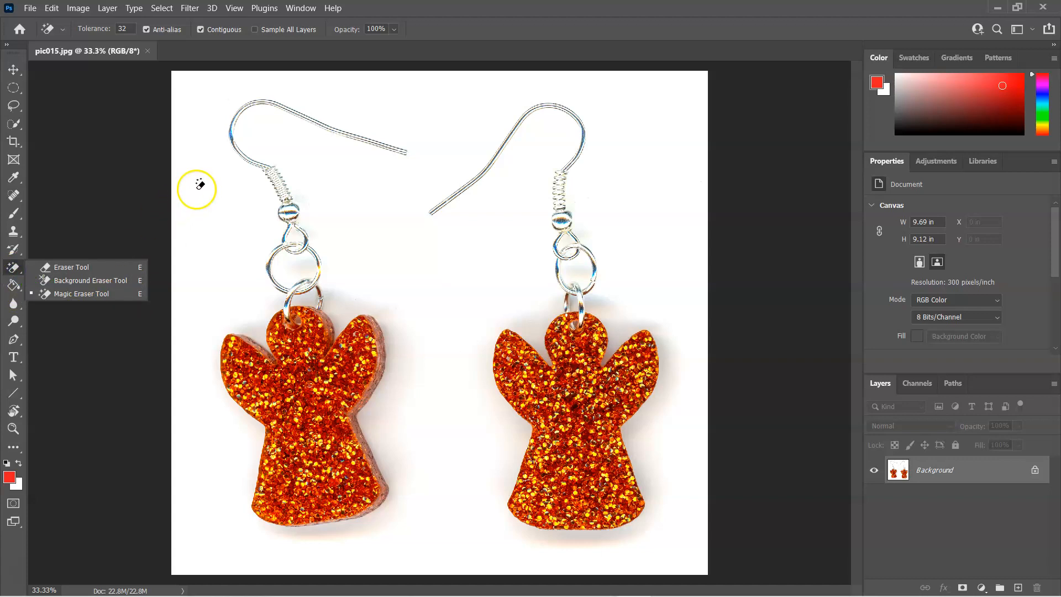
left_click(213, 169)
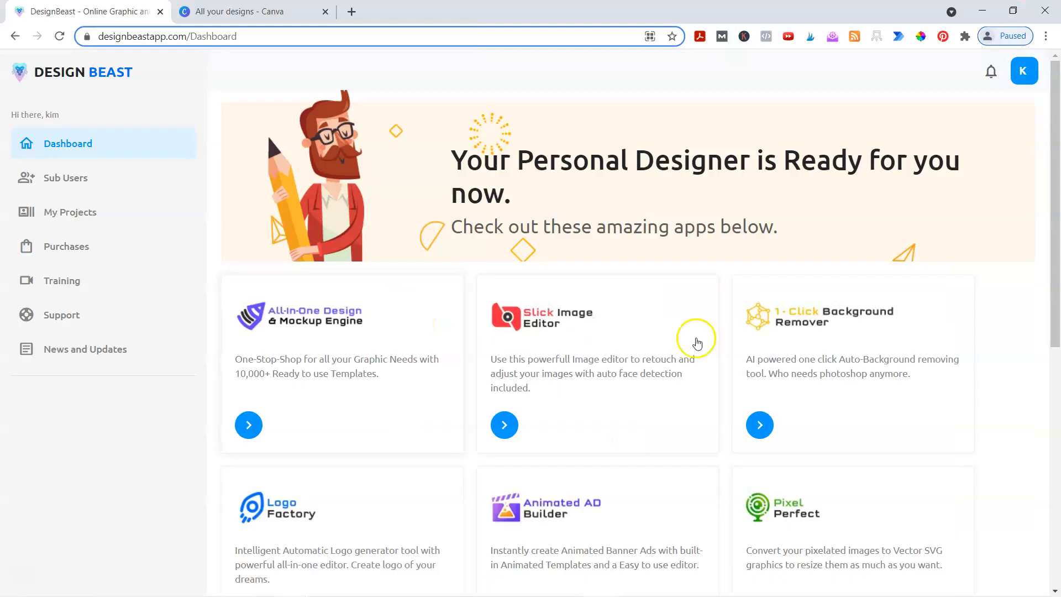
- Upload pic015 to the 1-Click Background Remover to strip its white background
left_click(801, 342)
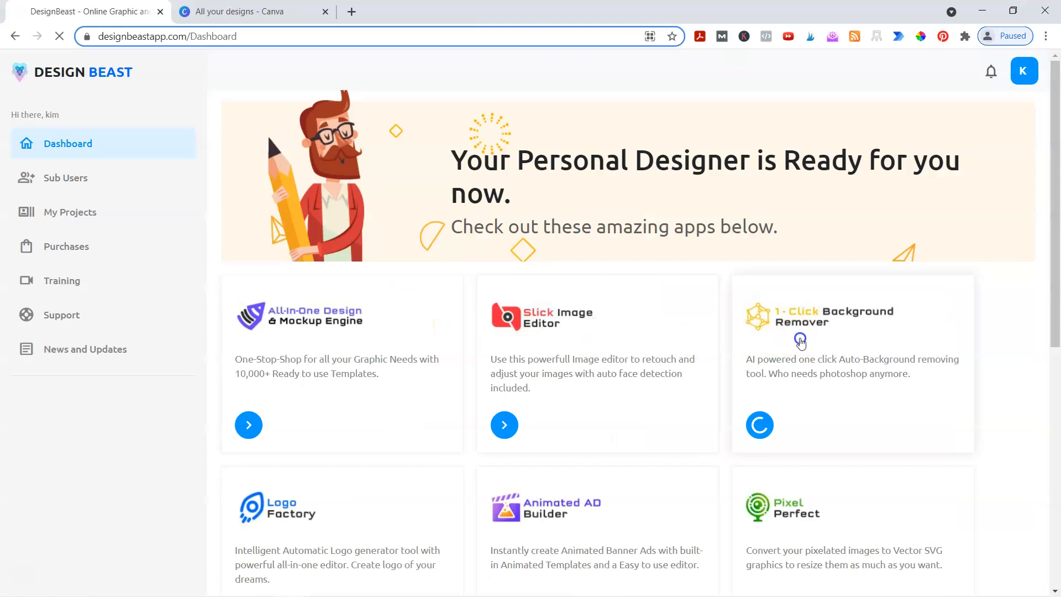
left_click(208, 417)
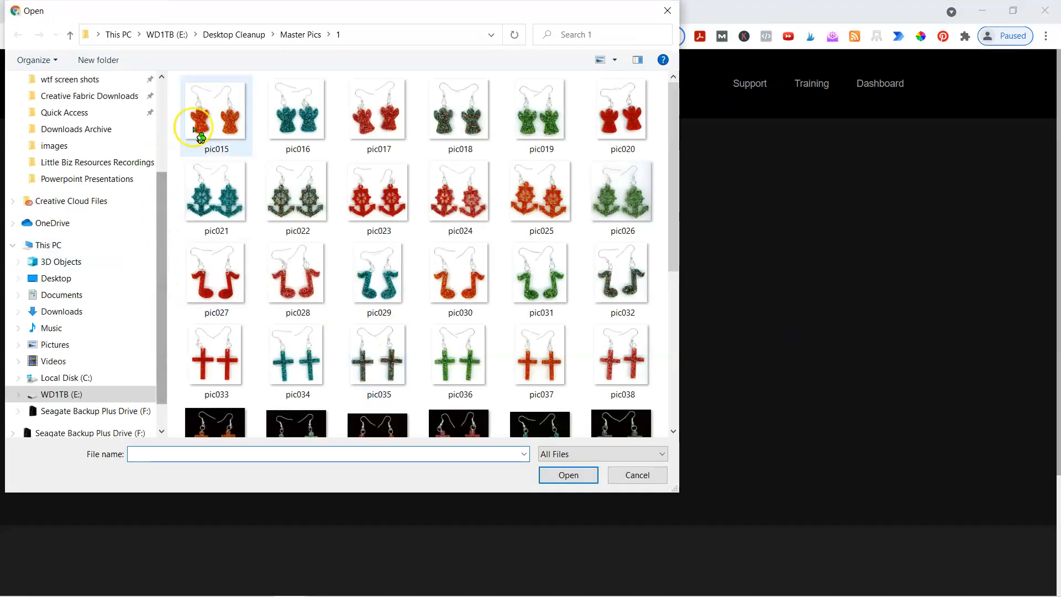
double_click(210, 119)
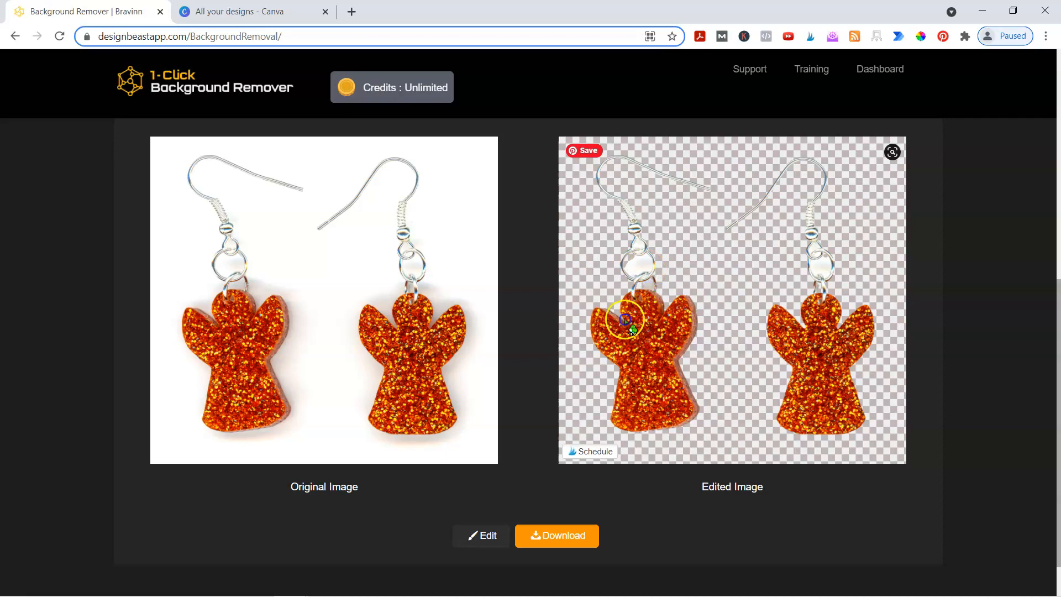
left_click(480, 536)
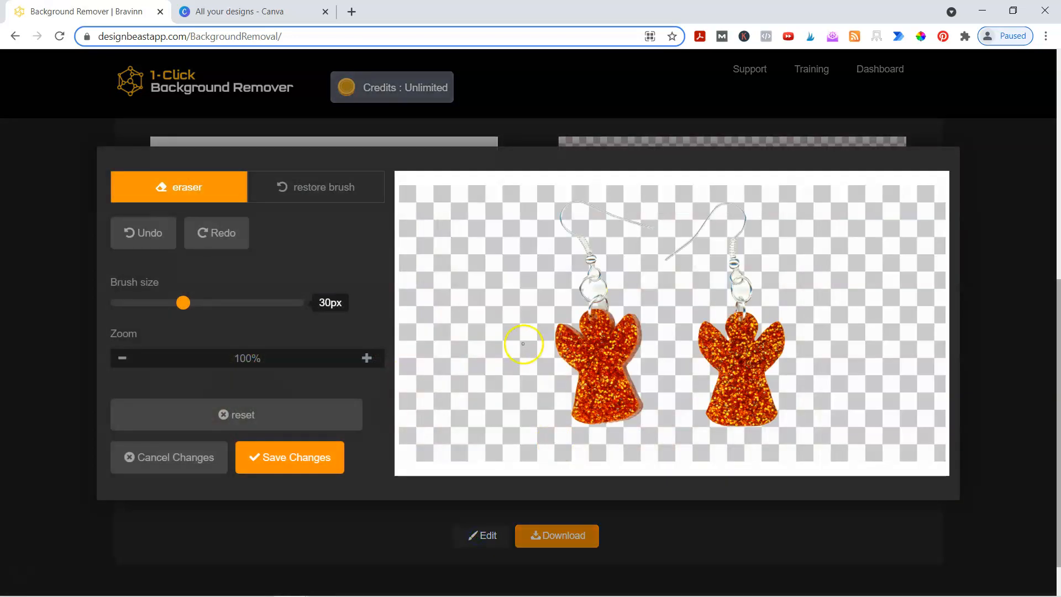
left_click(365, 358)
left_click(365, 362)
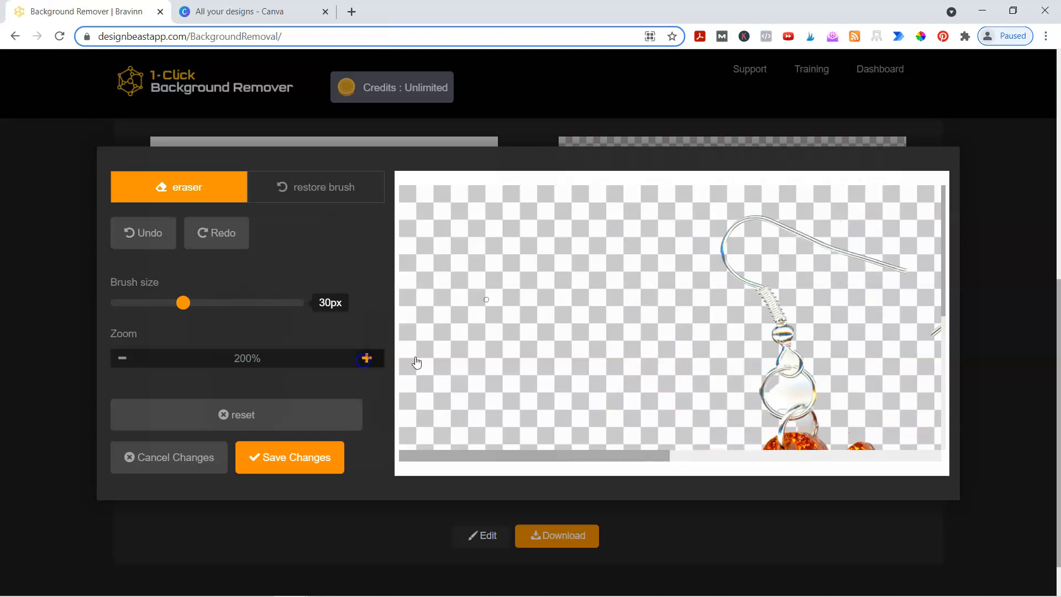
scroll(801, 337, "down", 3)
scroll(707, 429, "up", 1)
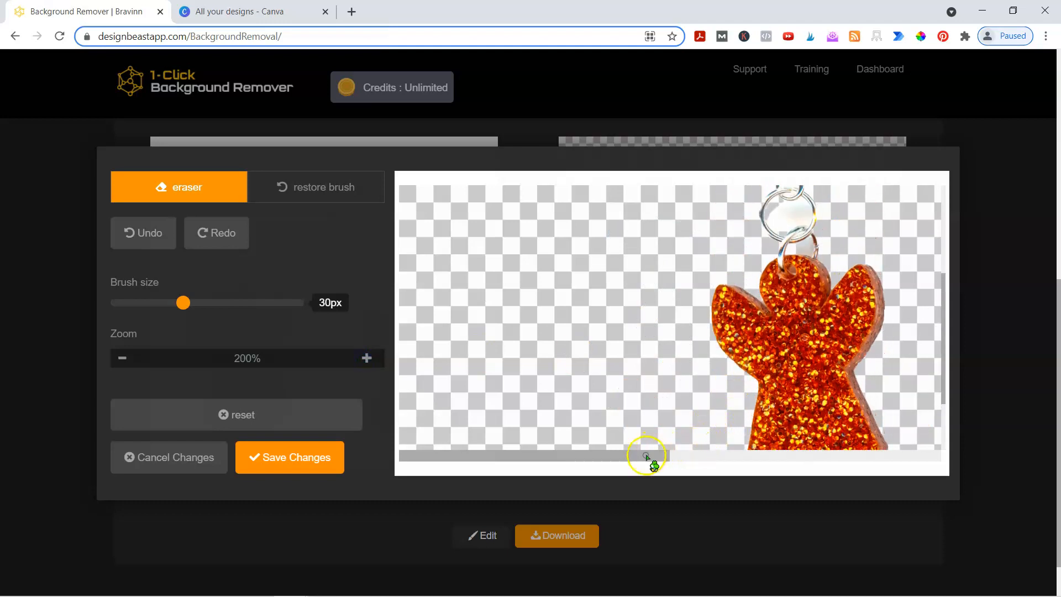
left_click_drag(639, 458, 772, 465)
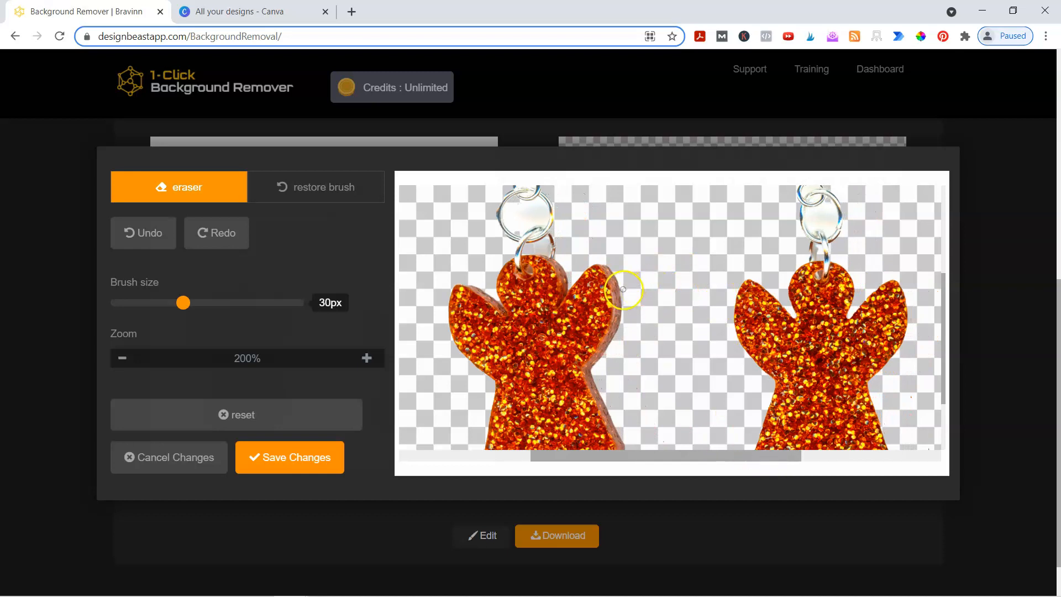
scroll(520, 258, "up", 1)
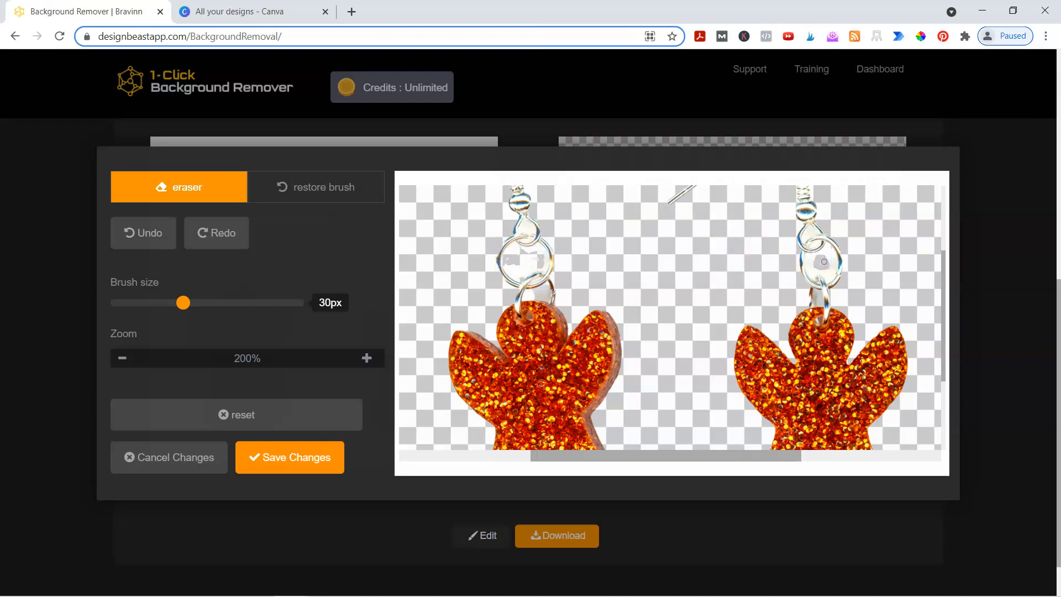
left_click_drag(831, 255, 823, 256)
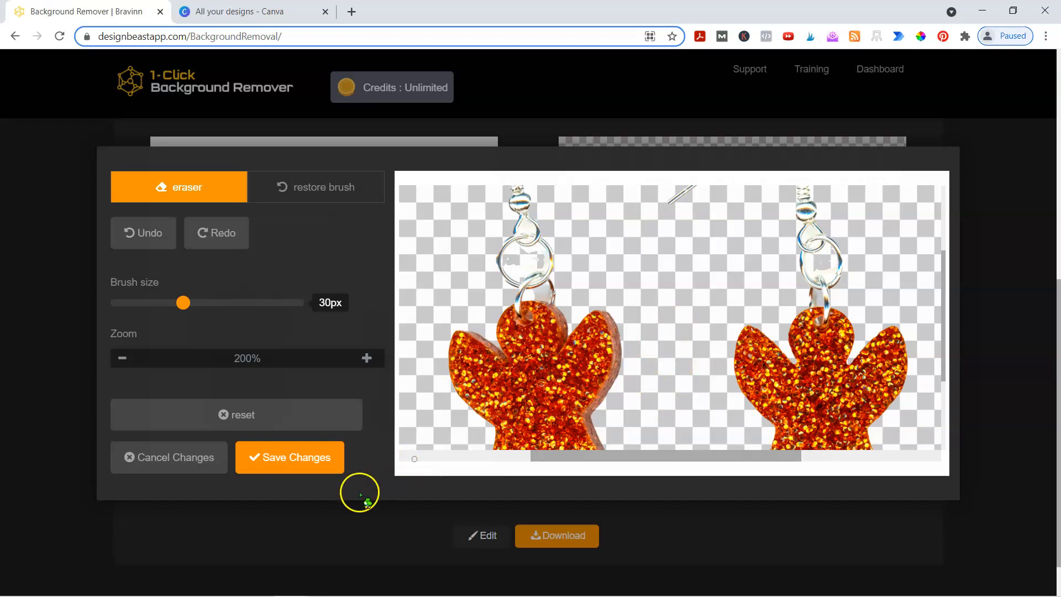
left_click(186, 469)
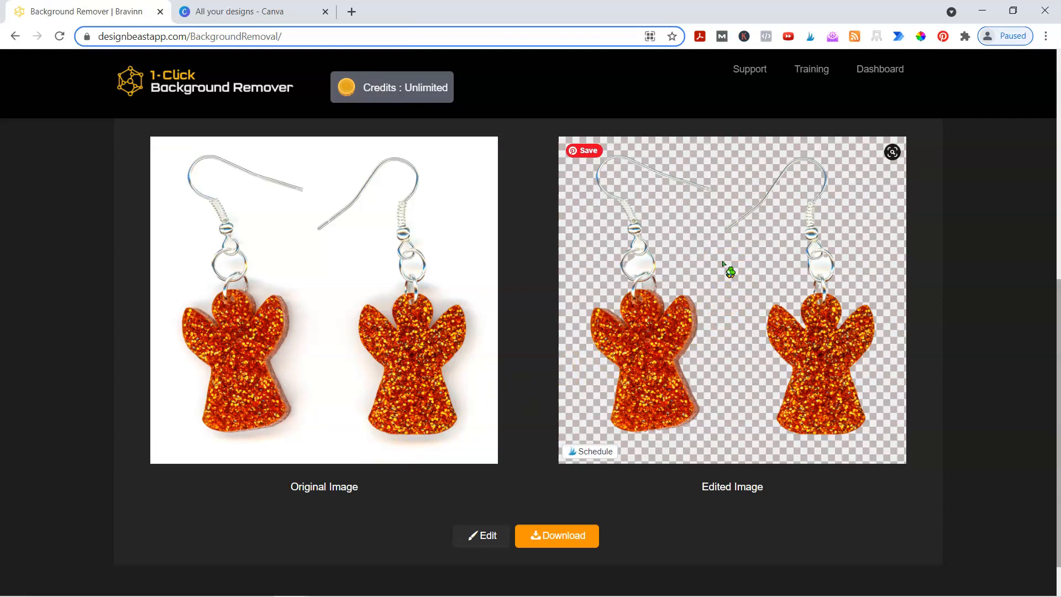
- Bring up the Upload Image file picker for another image and move it out of the way
scroll(505, 423, "up", 5)
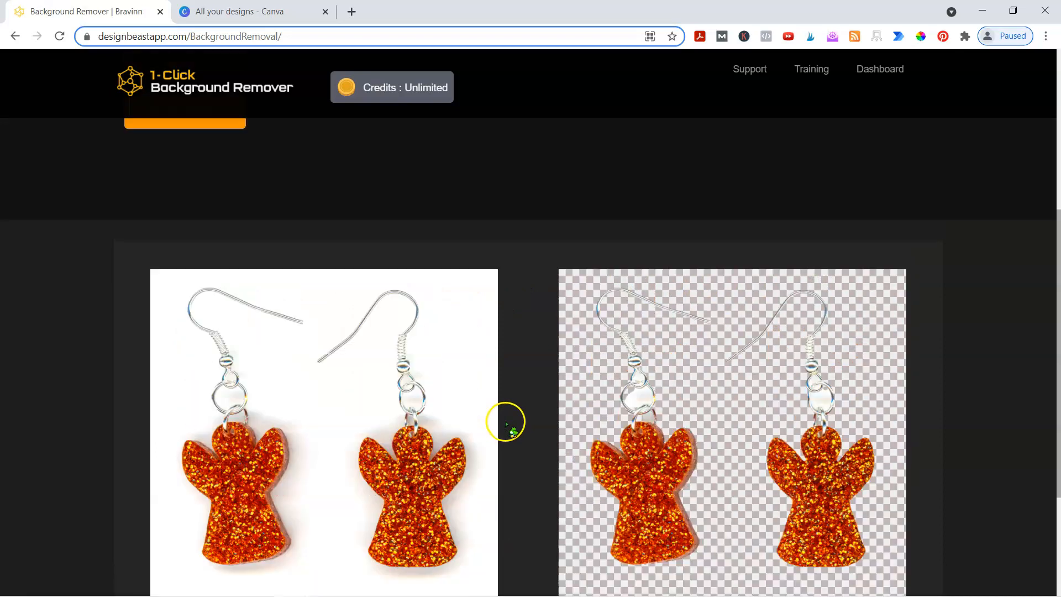
scroll(505, 422, "up", 2)
left_click(176, 426)
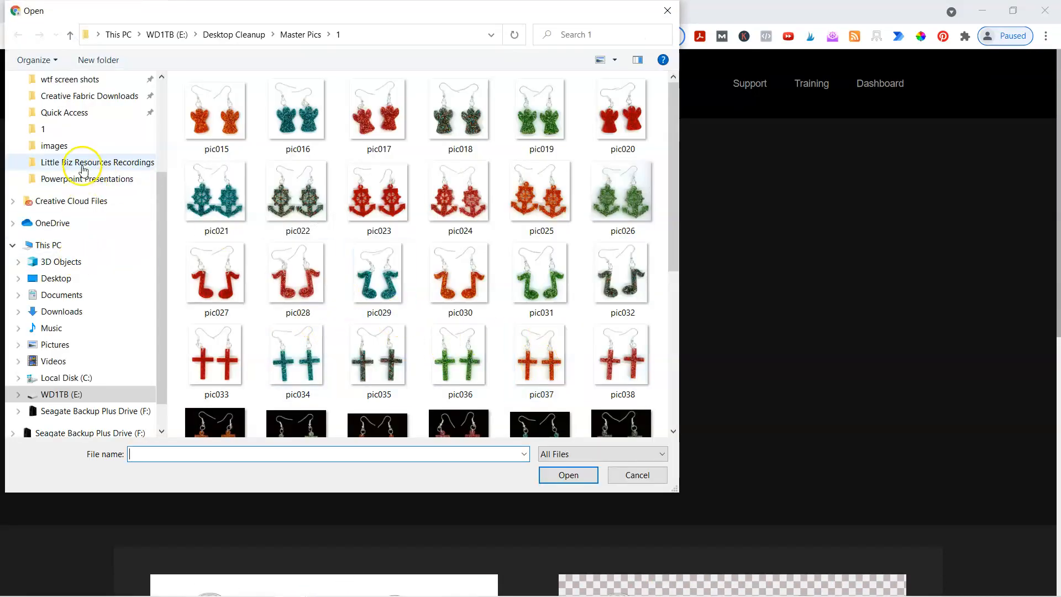
scroll(85, 204, "up", 3)
left_click_drag(313, 15, 0, 60)
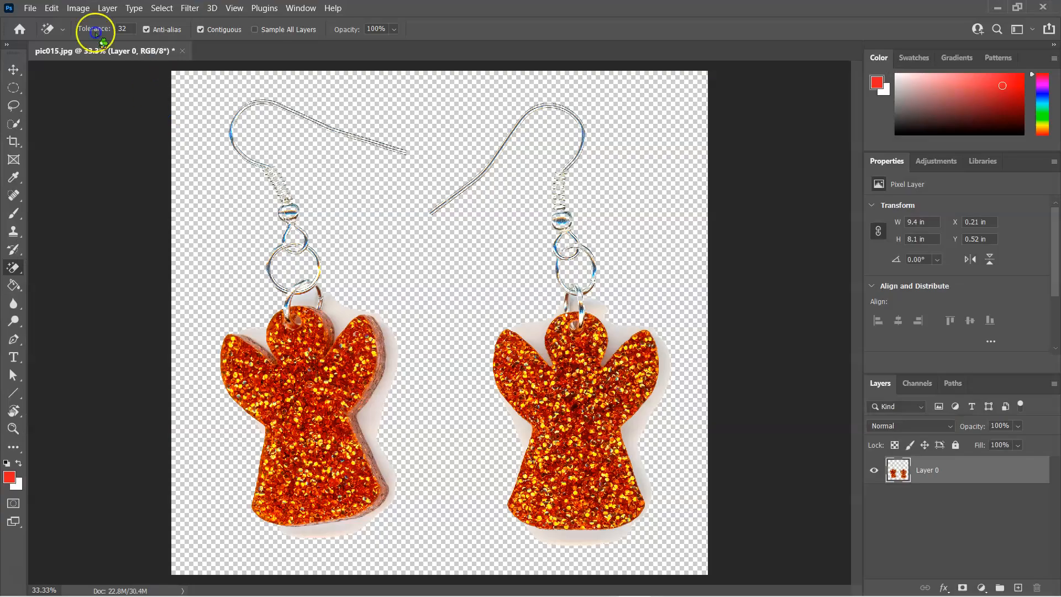
- Bring up Photoshop's File > Open dialog to pick another image
left_click(30, 7)
left_click(39, 35)
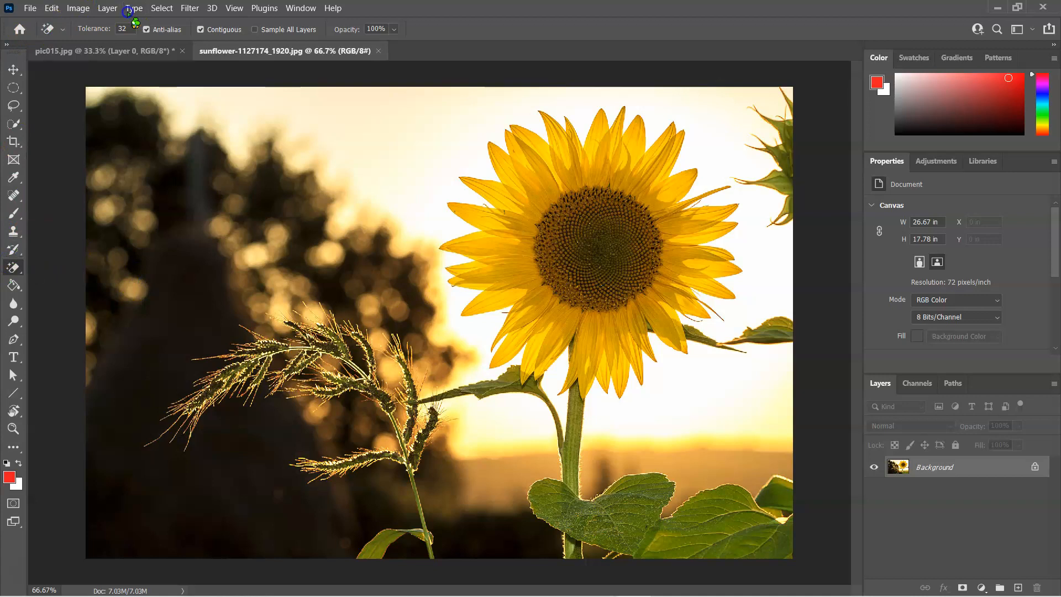
- Magic-erase the dark trees, bright sky and brown blobs on the sunflower photo's left side
left_click(296, 182)
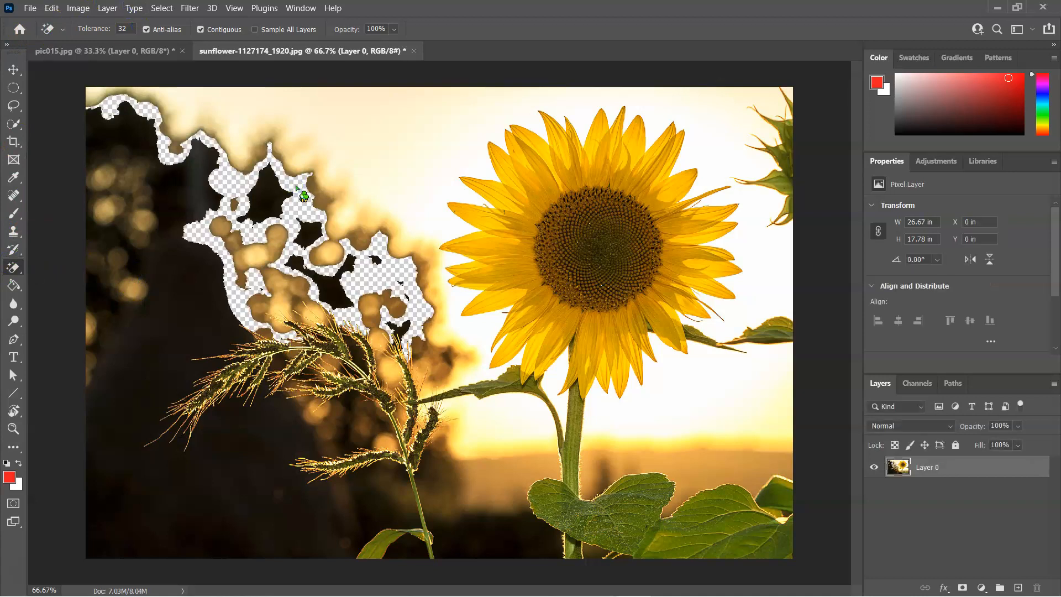
left_click(341, 142)
left_click(165, 224)
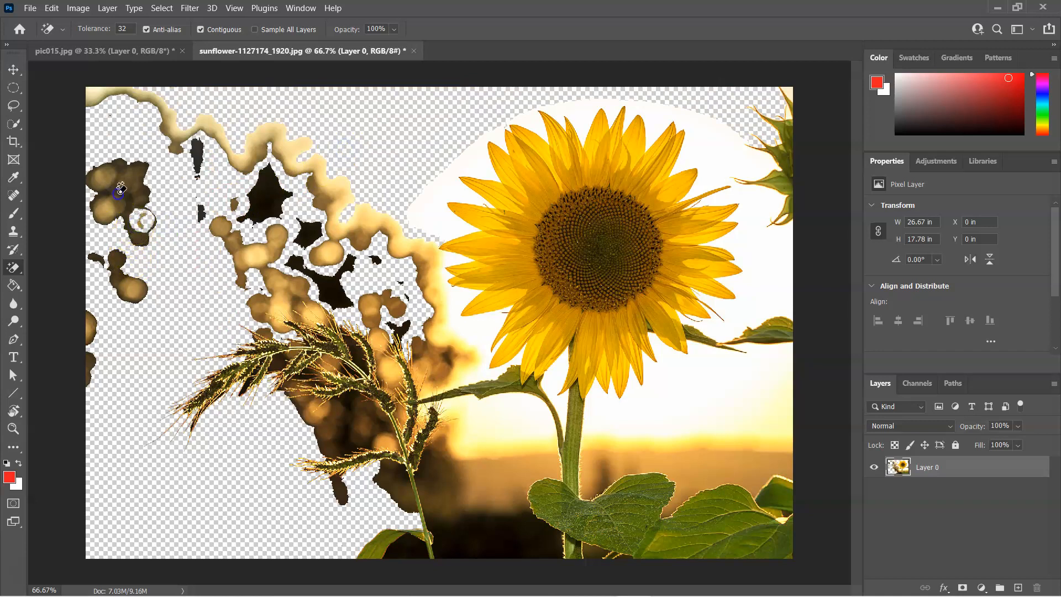
left_click(131, 177)
left_click(104, 176)
left_click(114, 206)
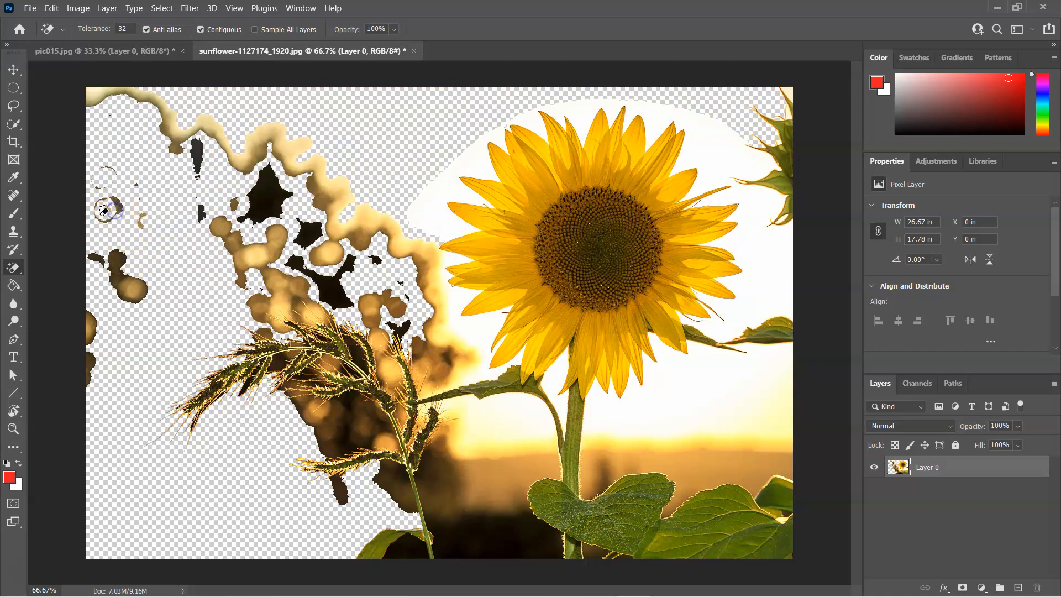
left_click(108, 209)
left_click(97, 192)
left_click(265, 197)
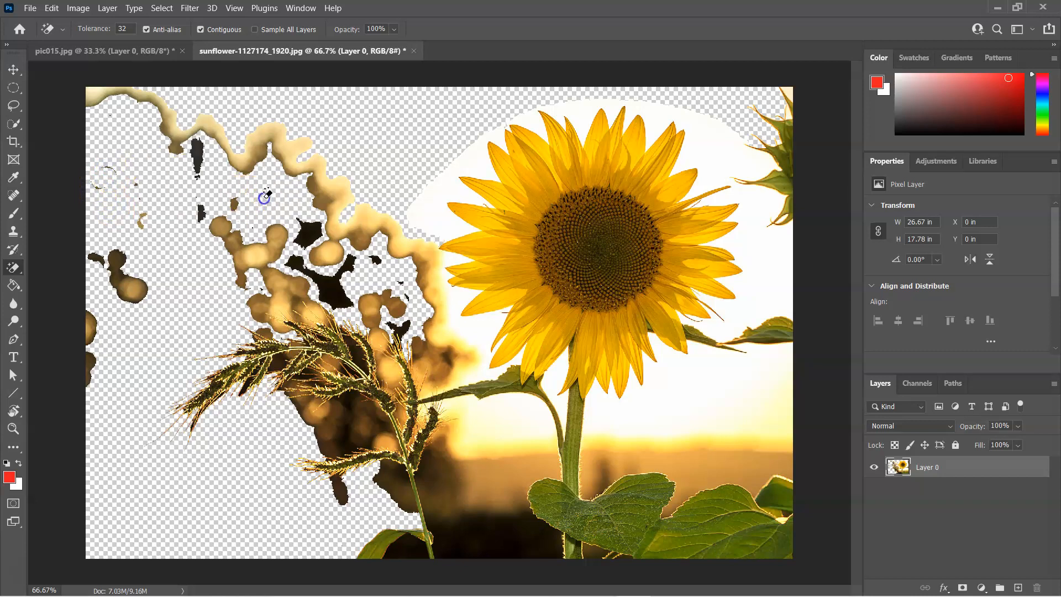
- Erase the sky halo around the sunflower and the orange and brown bands lower down
left_click(426, 206)
left_click(702, 399)
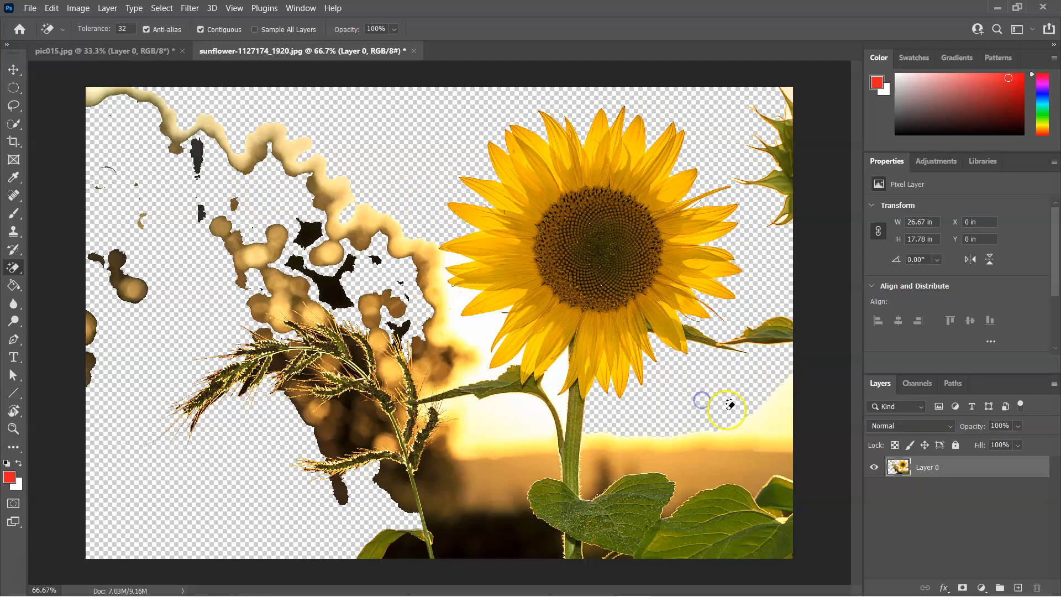
left_click(671, 467)
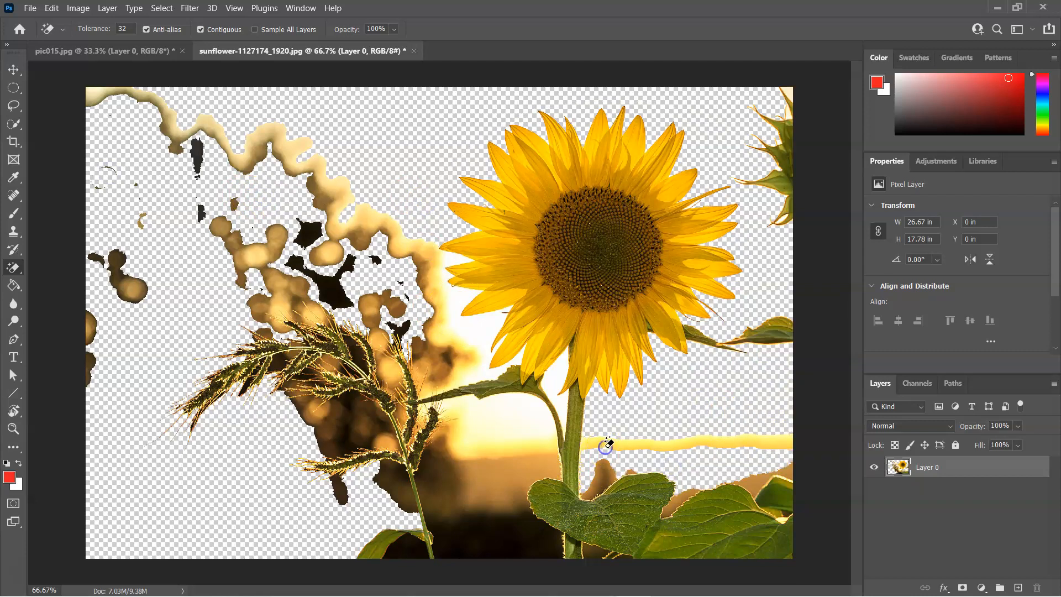
left_click(529, 455)
left_click(479, 433)
left_click(470, 469)
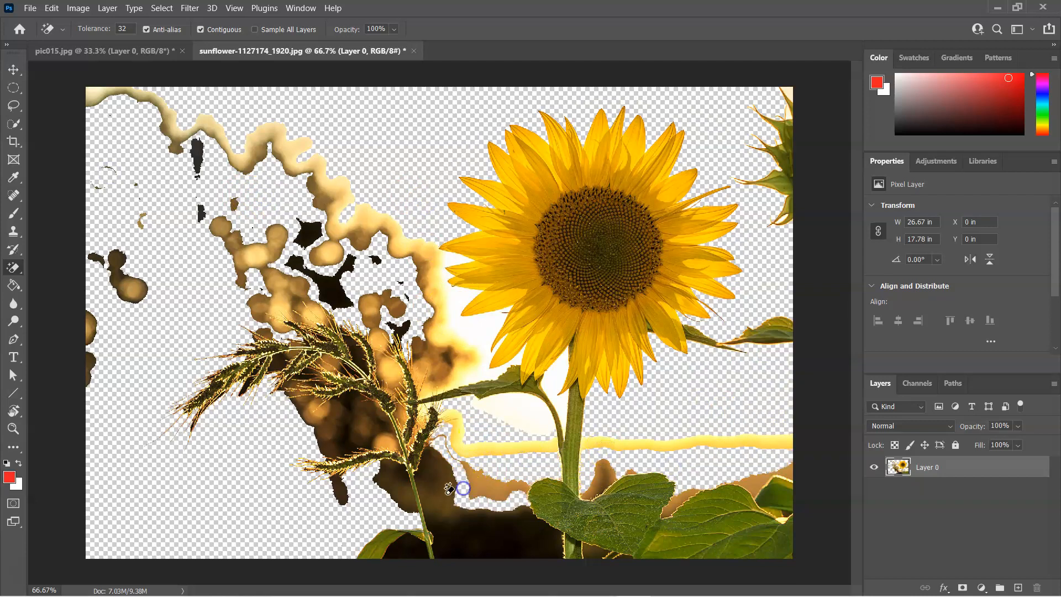
left_click(394, 488)
- Clear the remaining dark patches among the grass stems and leftover white sky areas
left_click(356, 427)
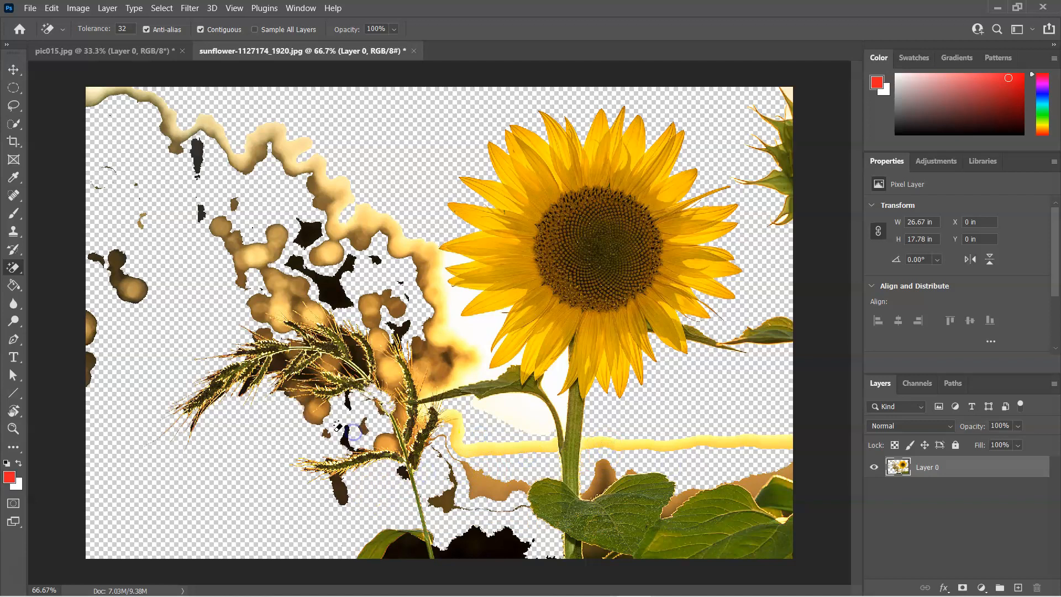
left_click(462, 520)
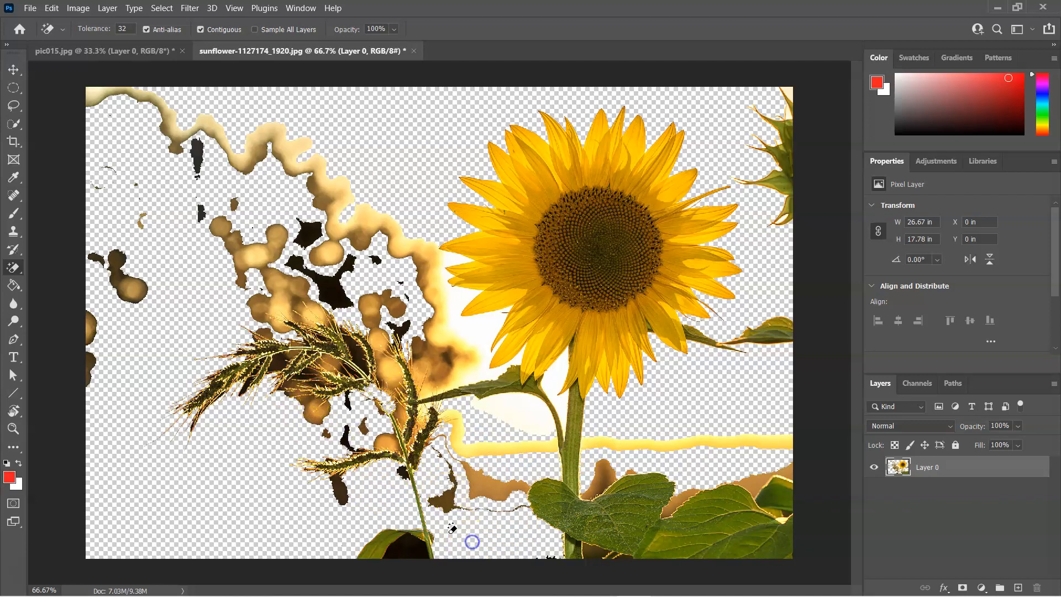
left_click(415, 529)
left_click(393, 533)
left_click(406, 492)
left_click(440, 420)
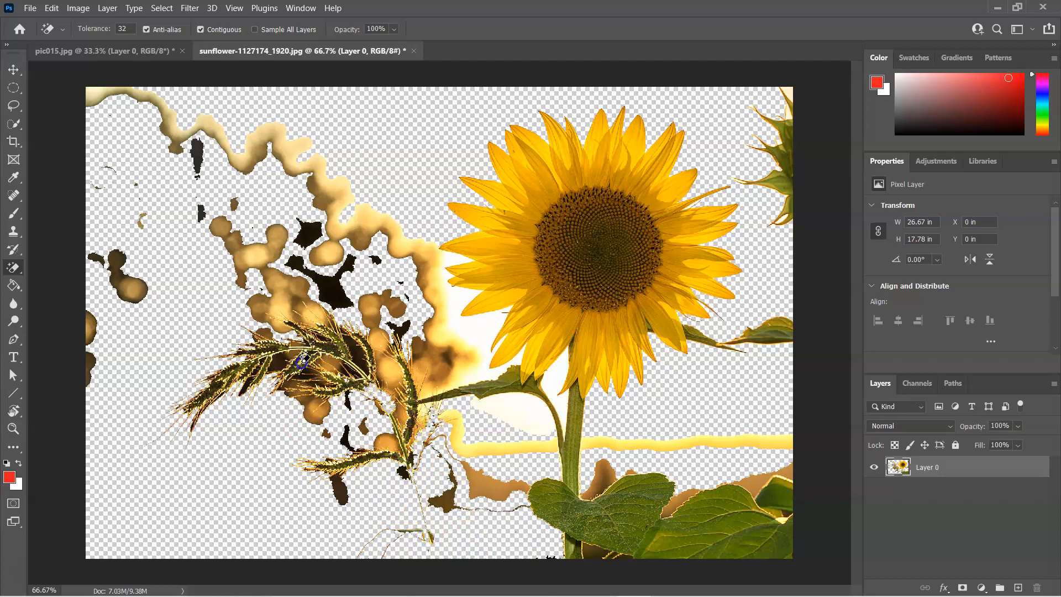
left_click(241, 368)
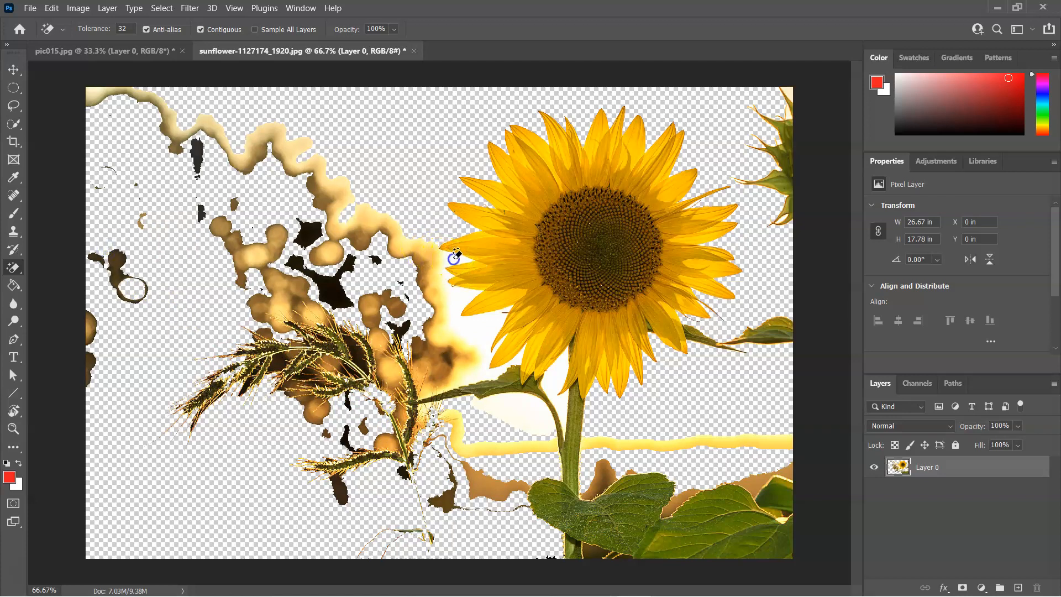
left_click(446, 295)
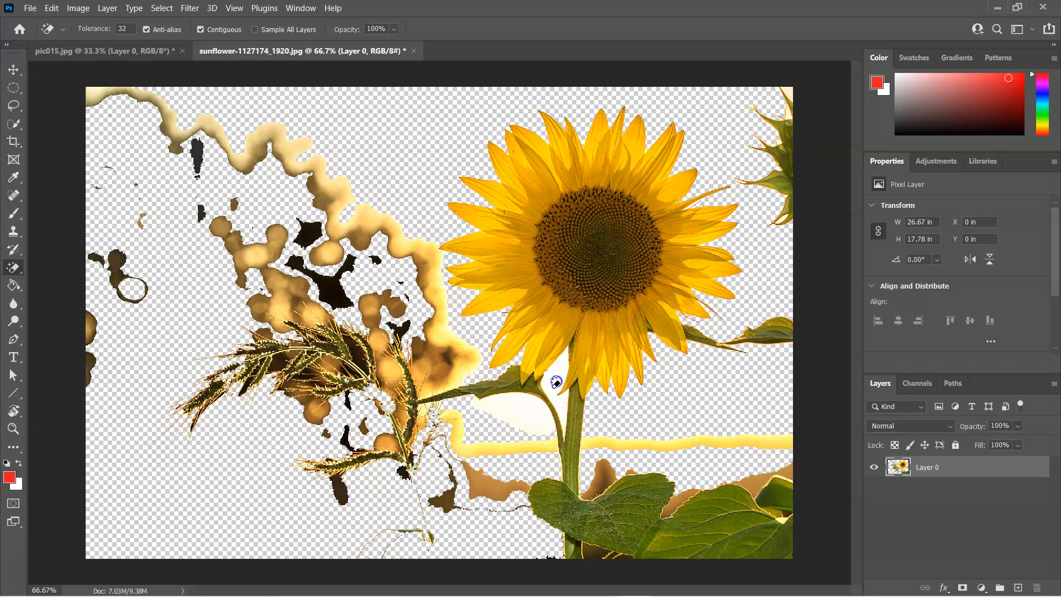
left_click(525, 413)
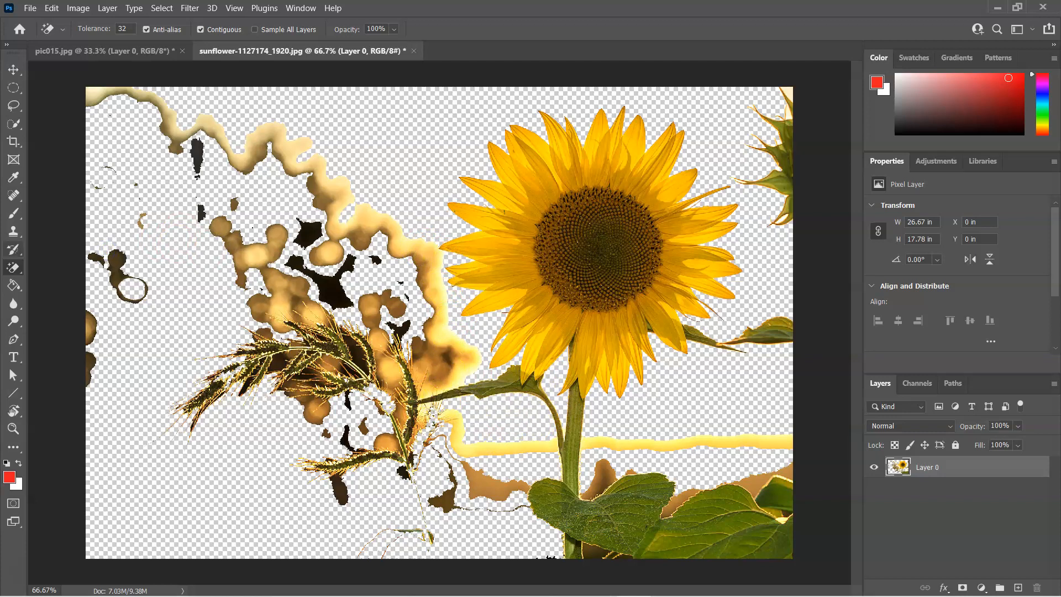
right_click(13, 267)
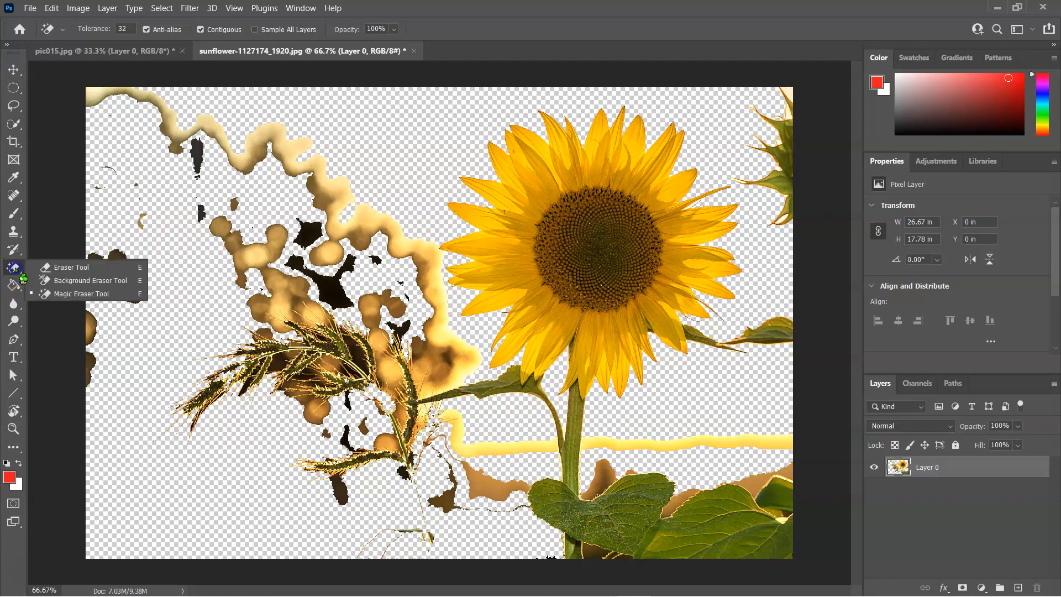
- Erase the leftover background blobs, glowing band and lower-right leaf pieces with a 64 px eraser
left_click(51, 265)
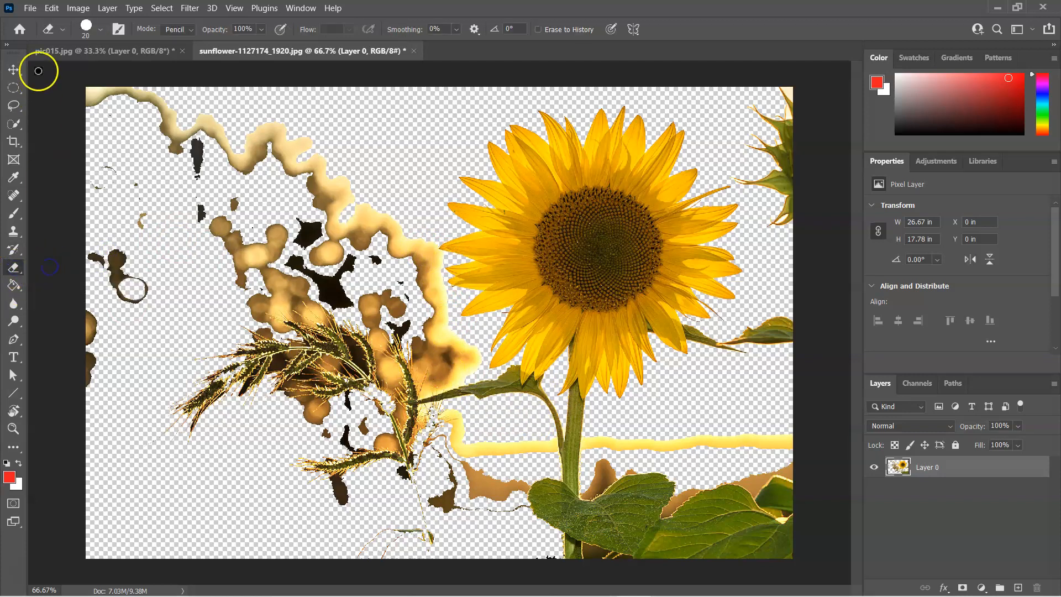
left_click(101, 30)
left_click_drag(85, 73, 105, 71)
mouse_move(253, 110)
left_mouse_down()
mouse_move(283, 115)
mouse_move(148, 132)
mouse_move(151, 112)
mouse_move(98, 98)
mouse_move(111, 95)
mouse_move(101, 104)
mouse_move(121, 116)
mouse_move(278, 140)
mouse_move(82, 157)
mouse_move(327, 170)
mouse_move(321, 147)
mouse_move(297, 152)
mouse_move(321, 163)
mouse_move(319, 186)
mouse_move(349, 192)
mouse_move(346, 154)
mouse_move(334, 279)
mouse_move(357, 240)
mouse_move(361, 283)
mouse_move(388, 285)
mouse_move(396, 243)
mouse_move(412, 266)
left_mouse_up()
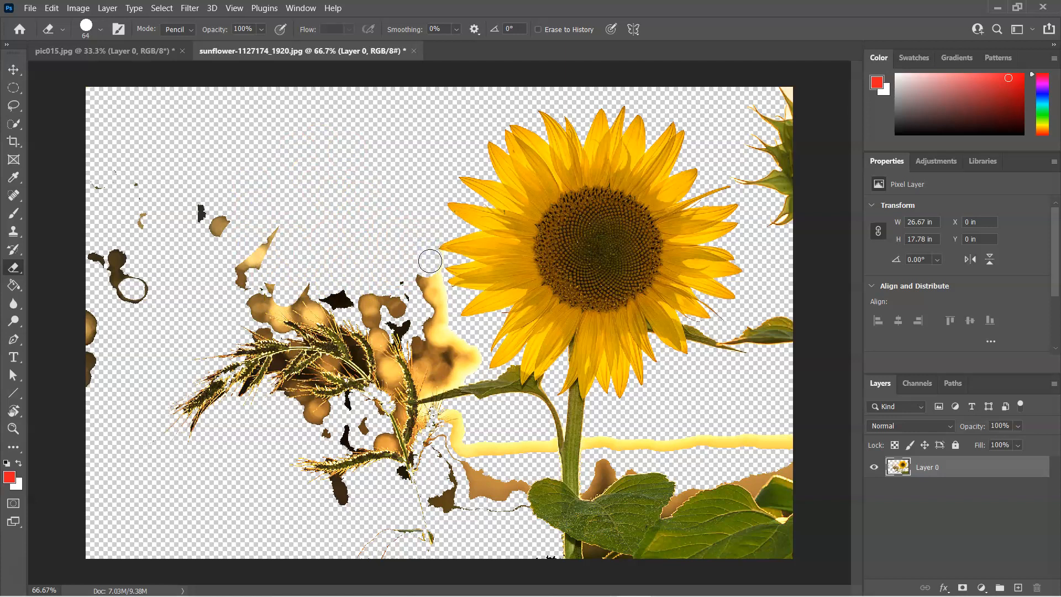
mouse_move(441, 296)
left_mouse_down()
mouse_move(417, 284)
mouse_move(426, 313)
mouse_move(418, 353)
mouse_move(434, 297)
mouse_move(446, 348)
mouse_move(449, 336)
mouse_move(472, 363)
mouse_move(433, 376)
mouse_move(424, 346)
mouse_move(354, 312)
mouse_move(272, 307)
mouse_move(193, 257)
mouse_move(132, 263)
mouse_move(80, 250)
mouse_move(68, 213)
mouse_move(115, 188)
mouse_move(192, 238)
mouse_move(147, 279)
mouse_move(184, 287)
mouse_move(173, 311)
left_mouse_up()
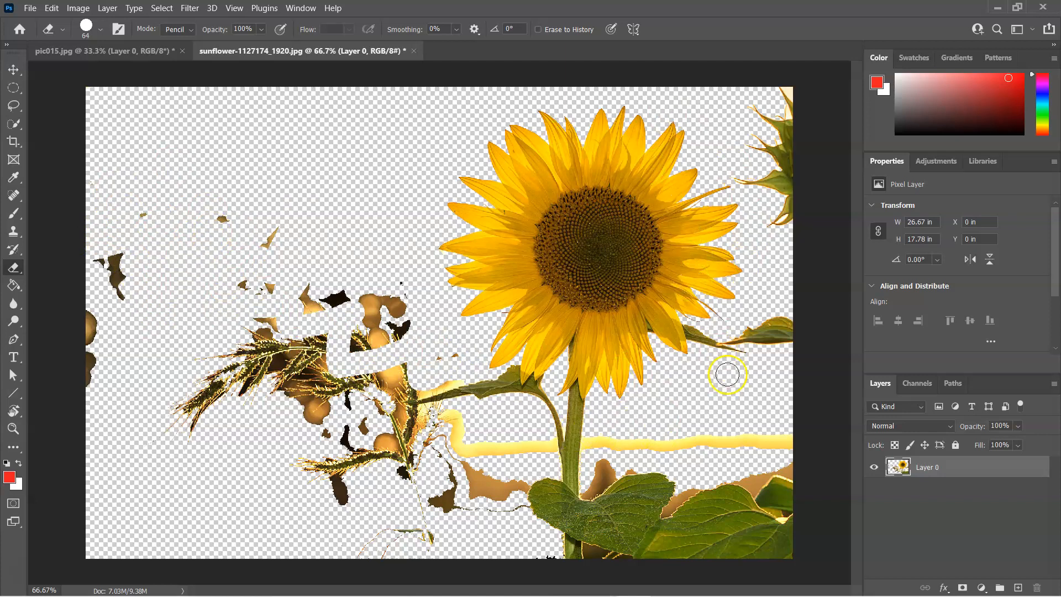
mouse_move(611, 455)
left_mouse_down()
mouse_move(593, 447)
mouse_move(793, 440)
left_mouse_up()
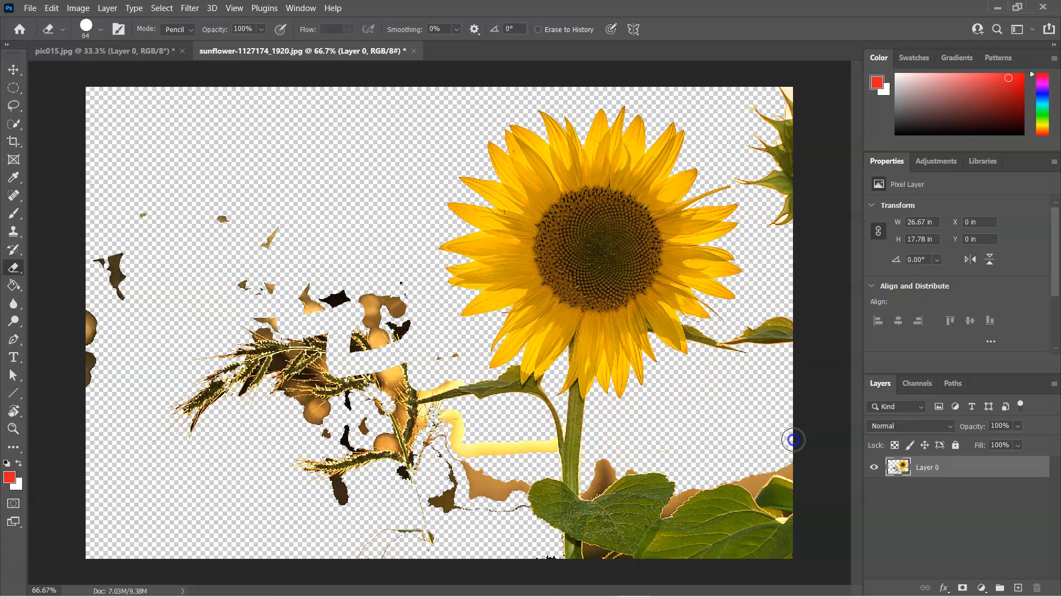
mouse_move(735, 334)
left_mouse_down()
mouse_move(799, 328)
mouse_move(764, 329)
mouse_move(791, 323)
mouse_move(785, 89)
mouse_move(798, 170)
mouse_move(779, 119)
mouse_move(759, 120)
mouse_move(775, 149)
mouse_move(751, 125)
mouse_move(752, 174)
mouse_move(742, 173)
mouse_move(769, 202)
mouse_move(792, 538)
mouse_move(780, 564)
mouse_move(760, 457)
mouse_move(768, 506)
mouse_move(754, 565)
mouse_move(741, 570)
mouse_move(739, 530)
mouse_move(719, 494)
mouse_move(726, 561)
mouse_move(700, 582)
mouse_move(698, 489)
mouse_move(670, 493)
mouse_move(655, 553)
mouse_move(641, 466)
mouse_move(631, 478)
mouse_move(623, 502)
mouse_move(639, 503)
mouse_move(658, 538)
mouse_move(681, 503)
mouse_move(685, 534)
mouse_move(671, 543)
mouse_move(605, 462)
mouse_move(593, 520)
mouse_move(601, 574)
mouse_move(607, 502)
mouse_move(612, 526)
mouse_move(610, 492)
left_mouse_up()
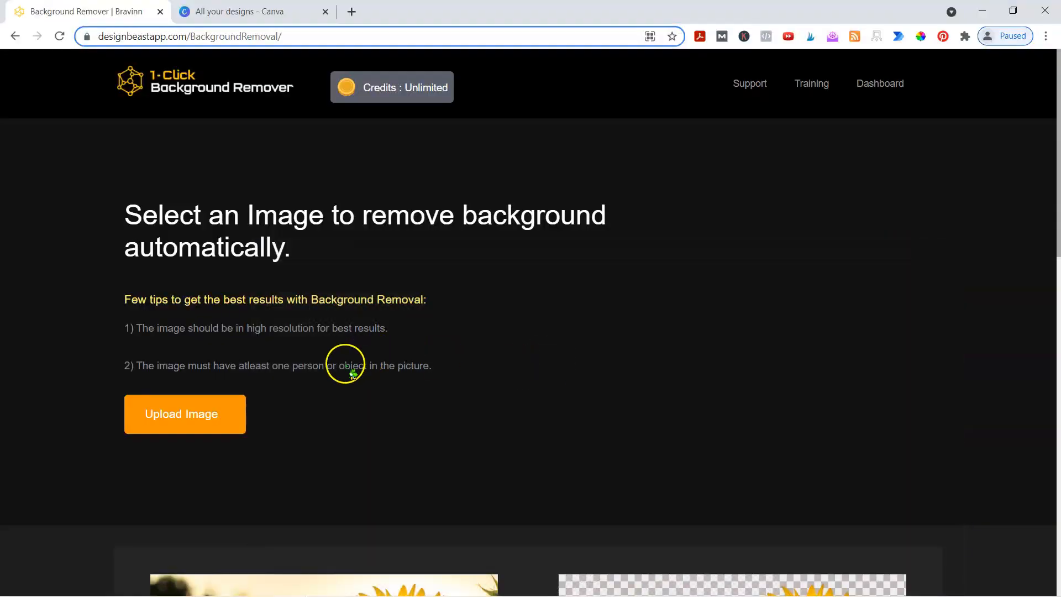
- Open the cut-out sunflower in DesignBeast's Background Remover touch-up editor
scroll(442, 381, "down", 5)
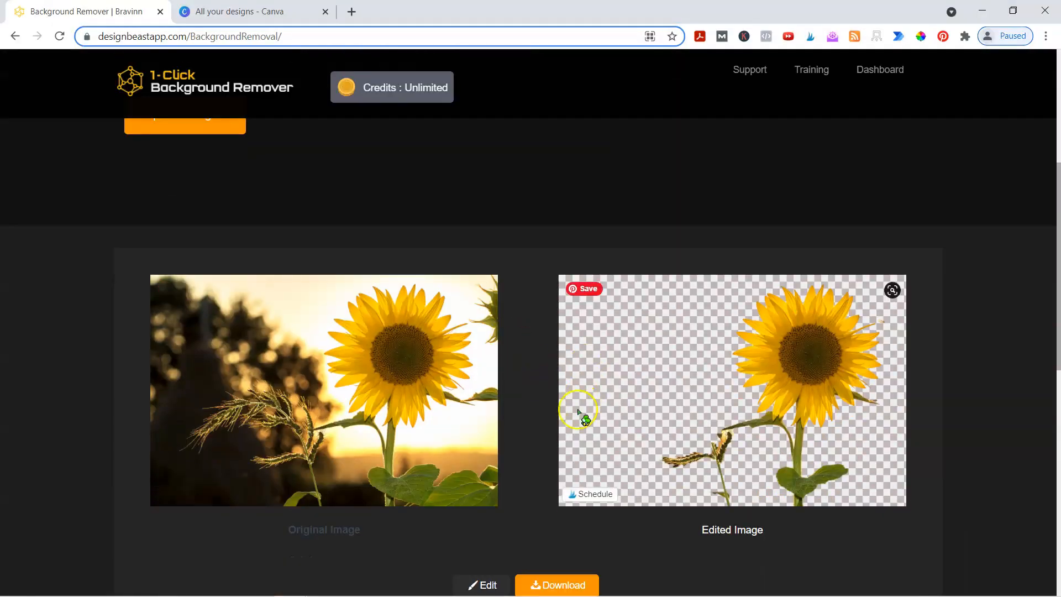
scroll(546, 401, "down", 1)
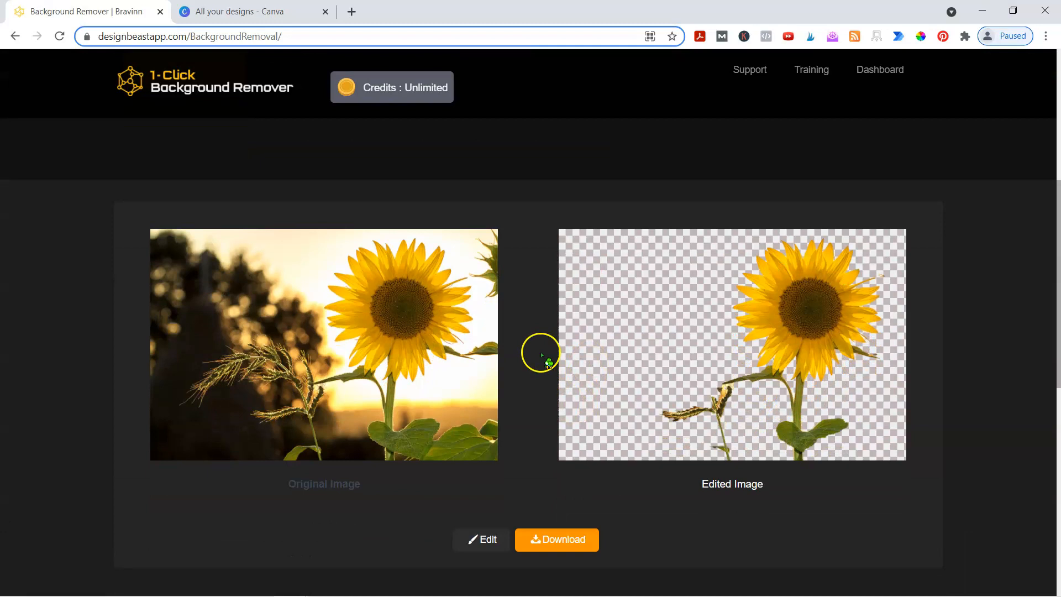
left_click(479, 538)
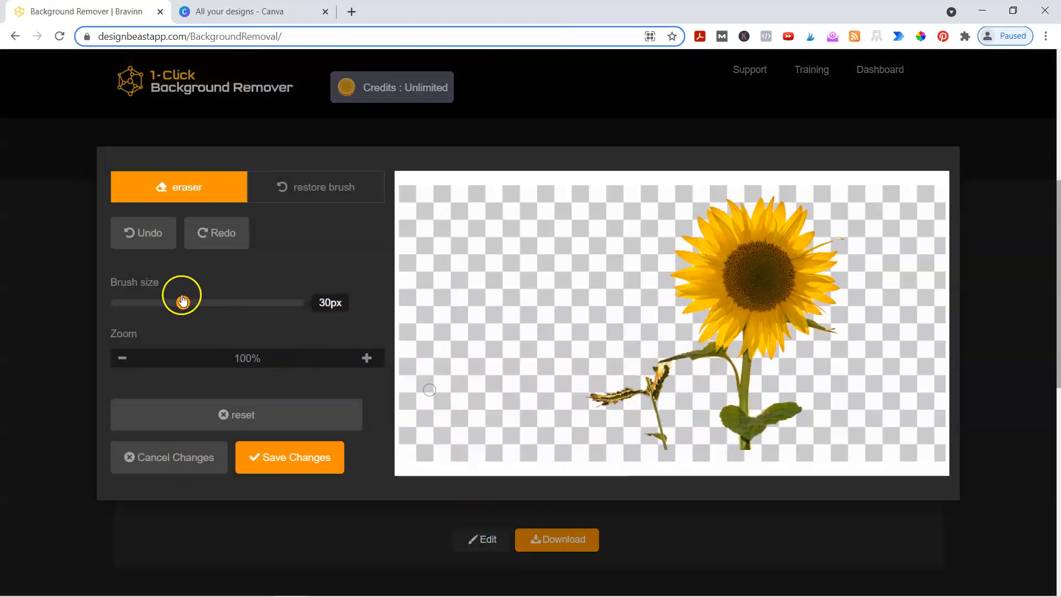
- Enlarge the touch-up brush and zoom the sunflower image to 130%
mouse_move(182, 303)
left_mouse_down()
mouse_move(220, 303)
mouse_move(166, 303)
mouse_move(192, 303)
left_mouse_up()
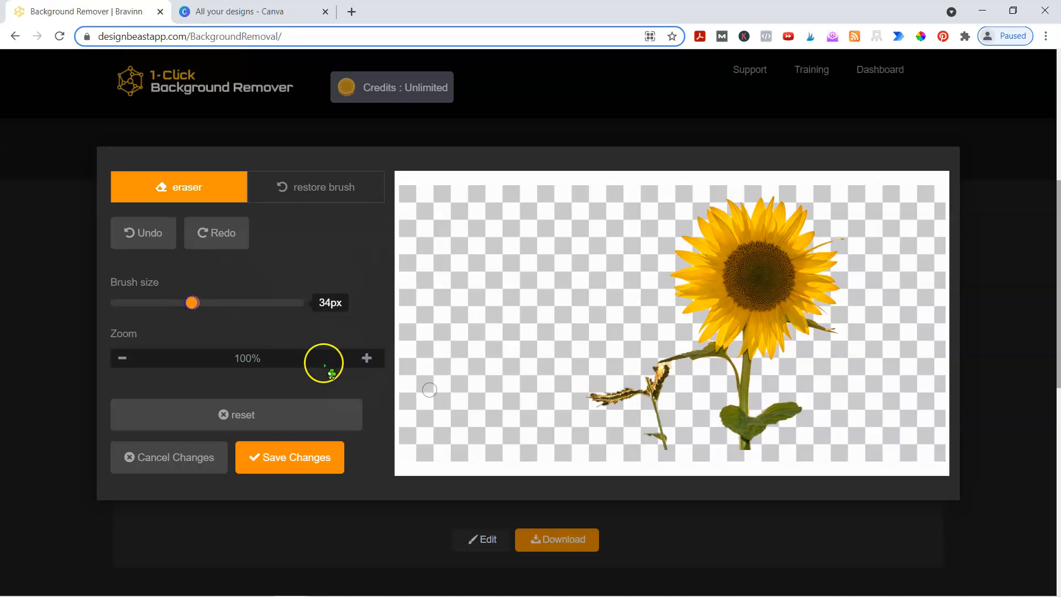
left_click(366, 358)
left_click(367, 358)
left_click(367, 358)
scroll(644, 332, "down", 3)
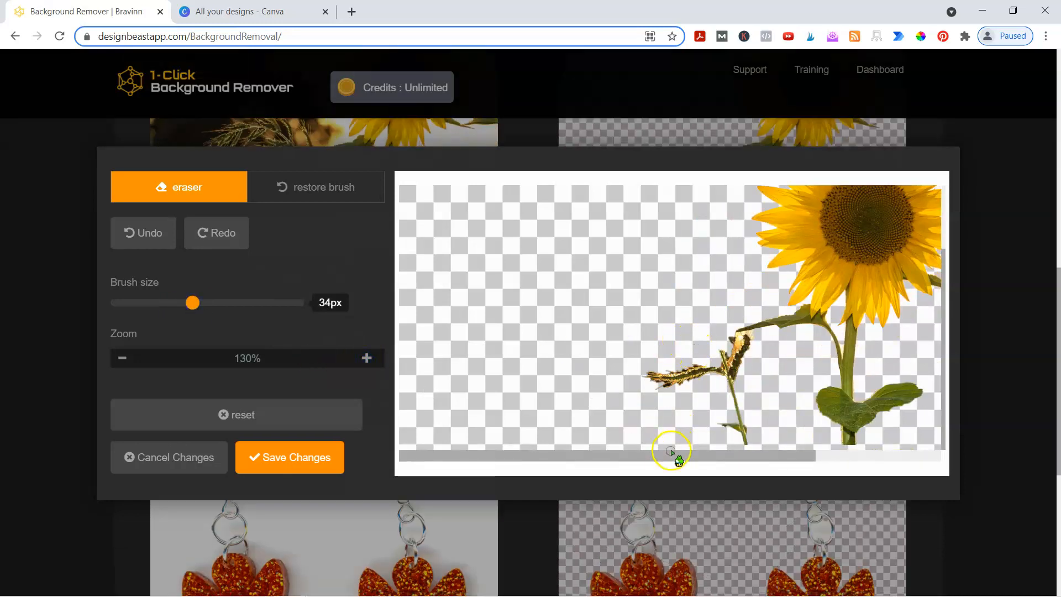
left_click_drag(639, 459, 770, 458)
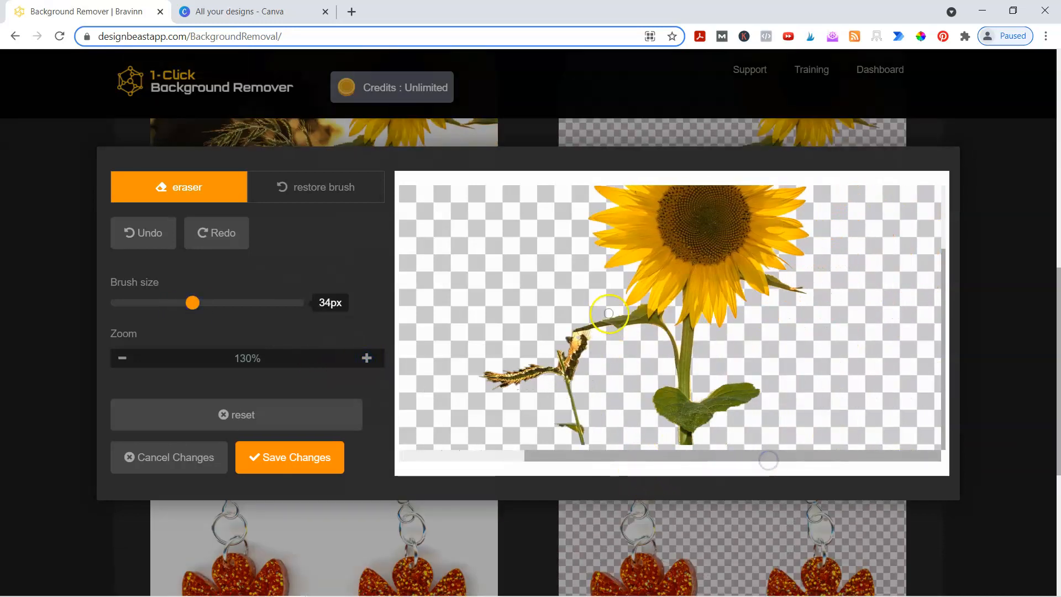
scroll(609, 321, "down", 3)
scroll(609, 321, "up", 3)
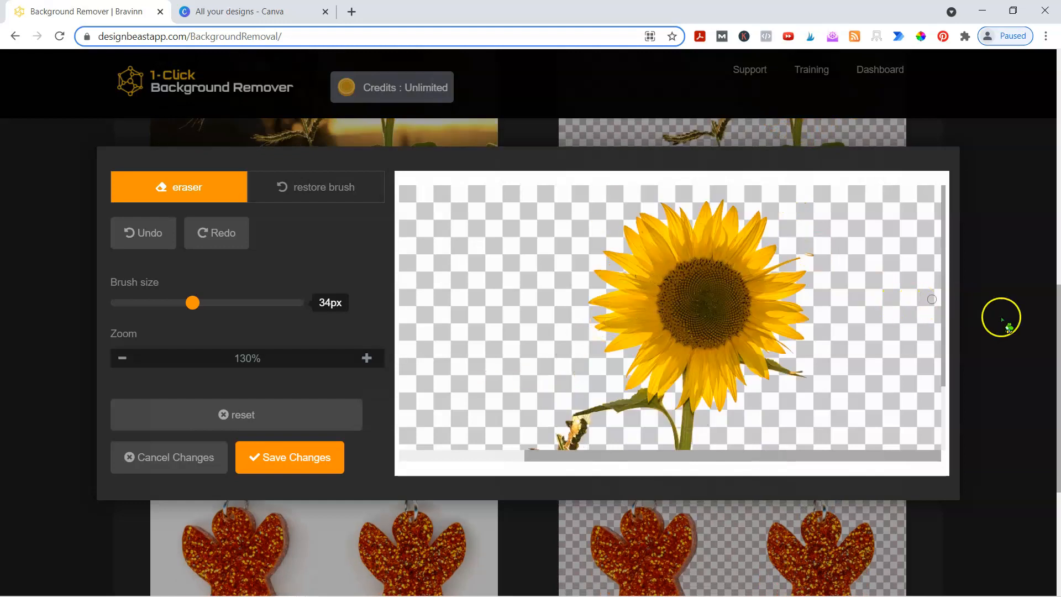
scroll(1002, 317, "up", 3)
scroll(1002, 318, "up", 2)
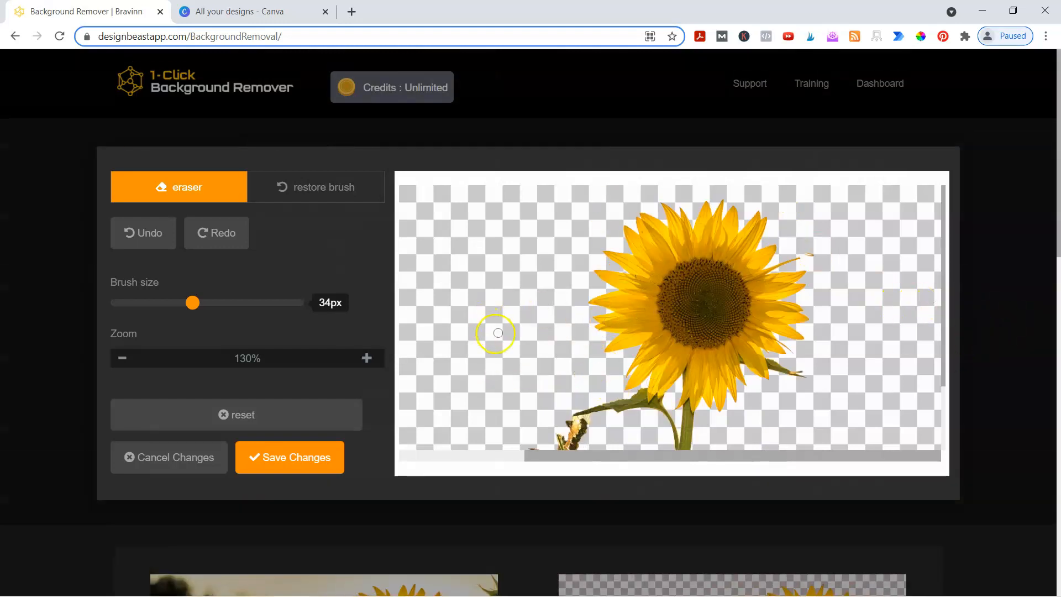
scroll(498, 332, "down", 2)
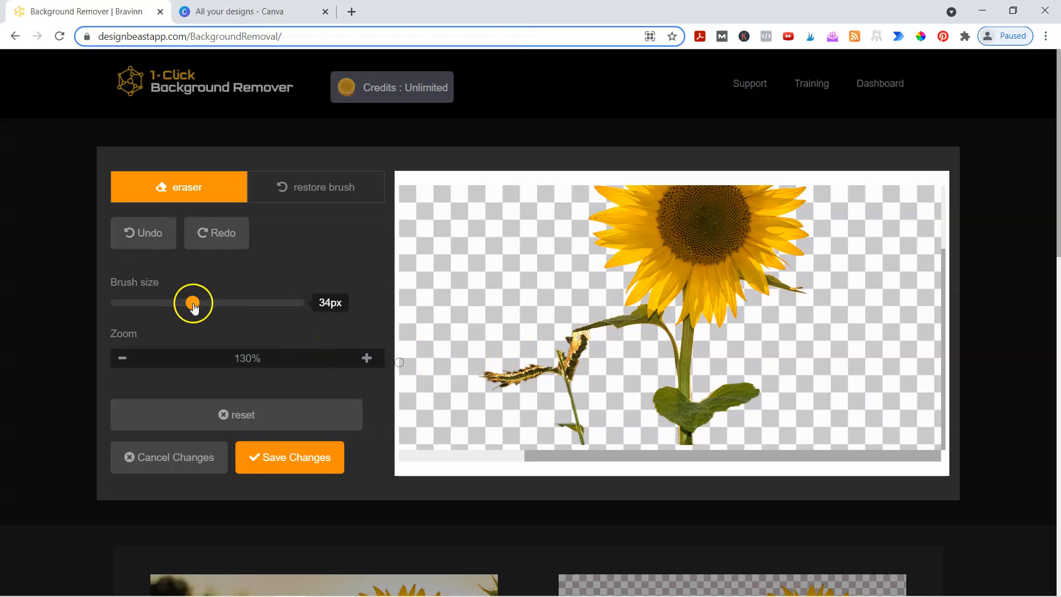
- Erase the grass stalk and stray leaf fragment beside the stem with a 52px brush
left_click_drag(192, 307, 225, 313)
left_click_drag(563, 359, 567, 379)
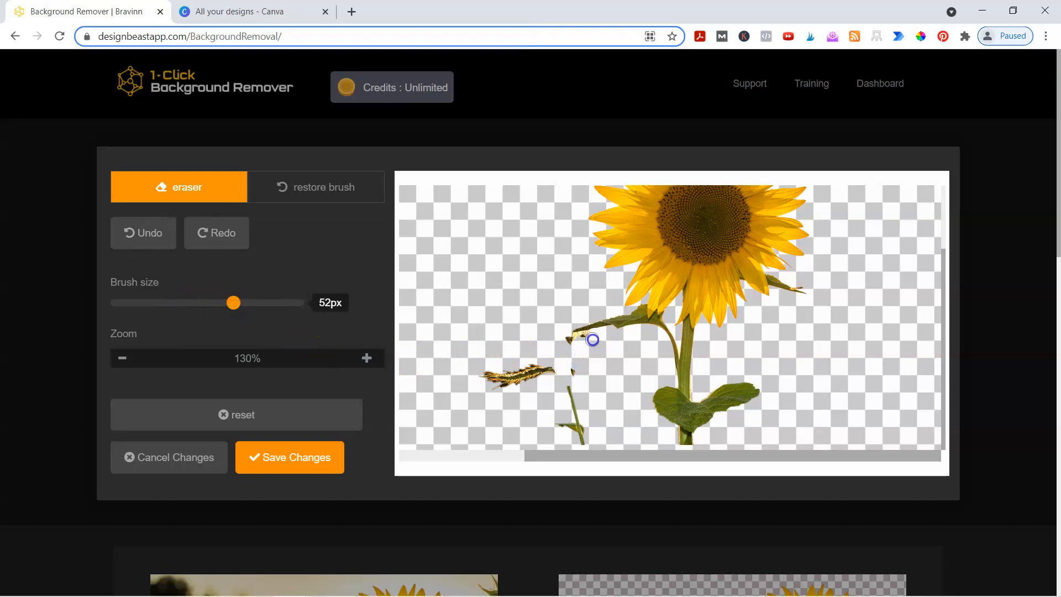
mouse_move(555, 365)
left_mouse_down()
mouse_move(495, 373)
mouse_move(549, 371)
mouse_move(487, 382)
mouse_move(548, 392)
left_mouse_up()
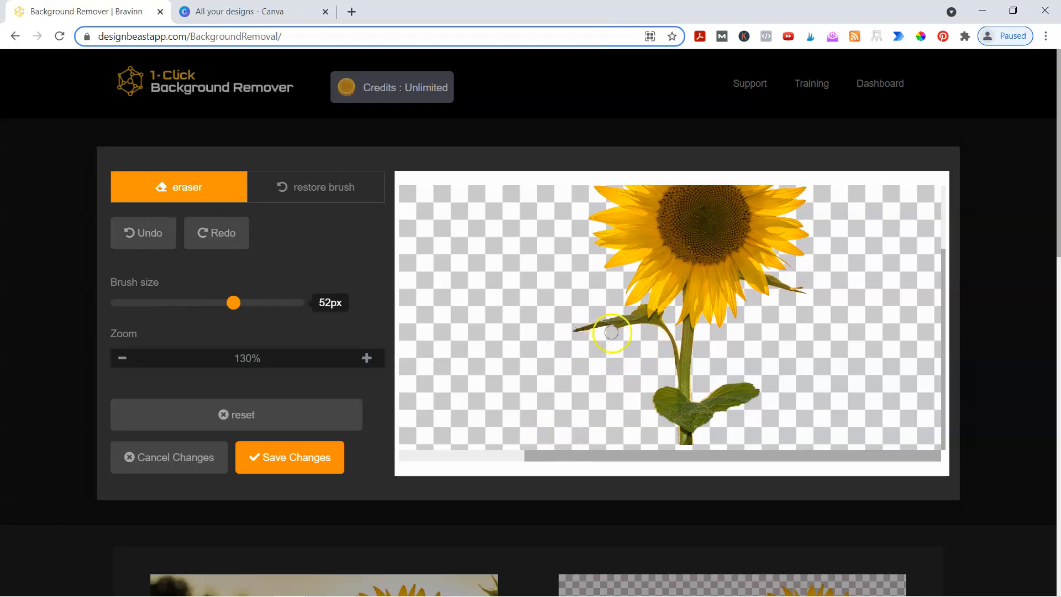
scroll(774, 401, "up", 3)
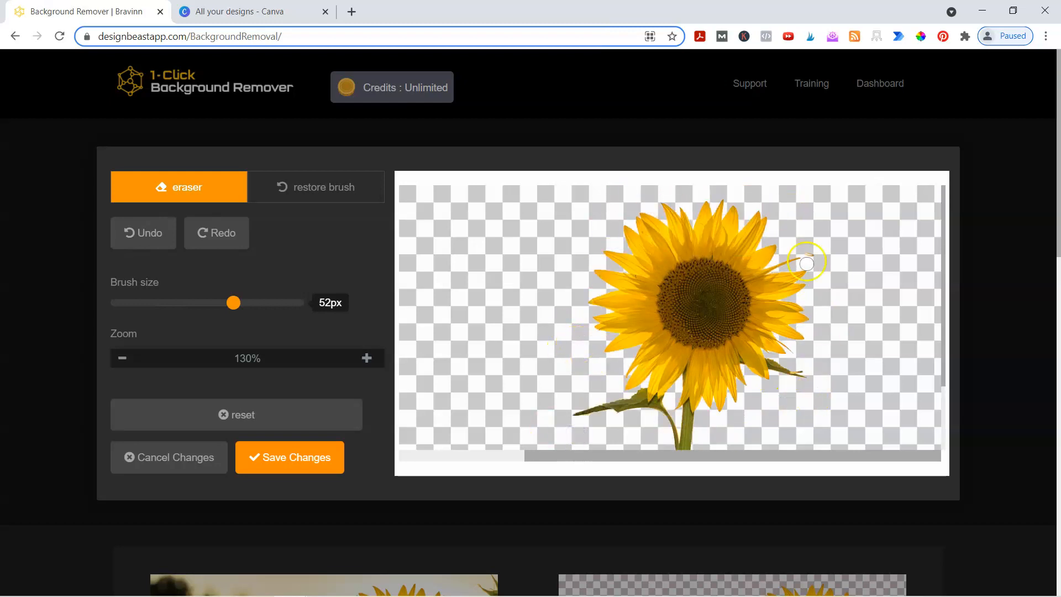
scroll(881, 360, "down", 3)
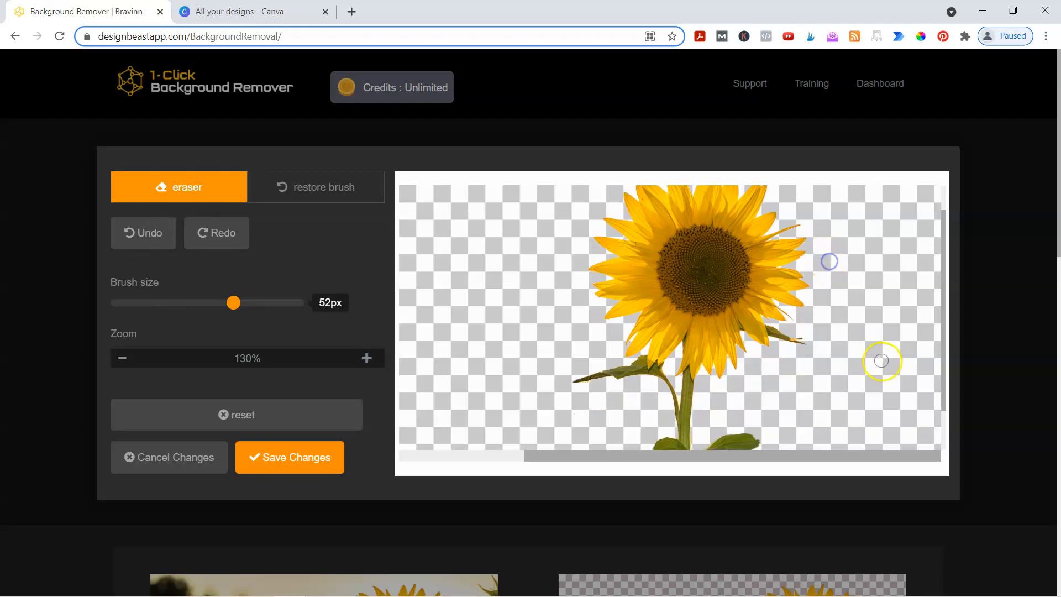
scroll(883, 354, "up", 3)
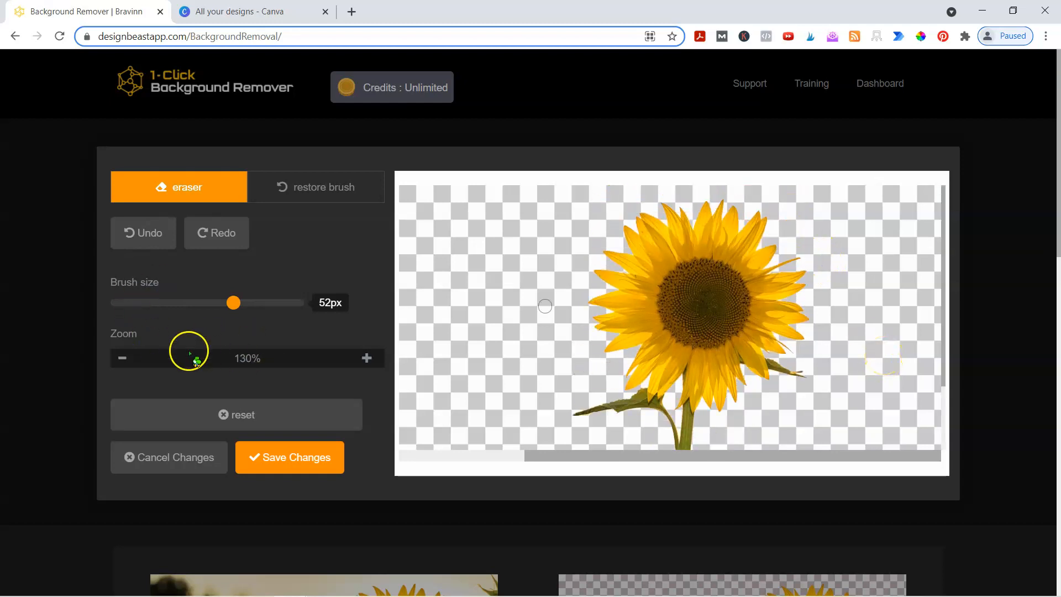
- Return the image zoom to 100%
left_click(122, 358)
left_click(122, 358)
left_click(123, 358)
left_click(123, 358)
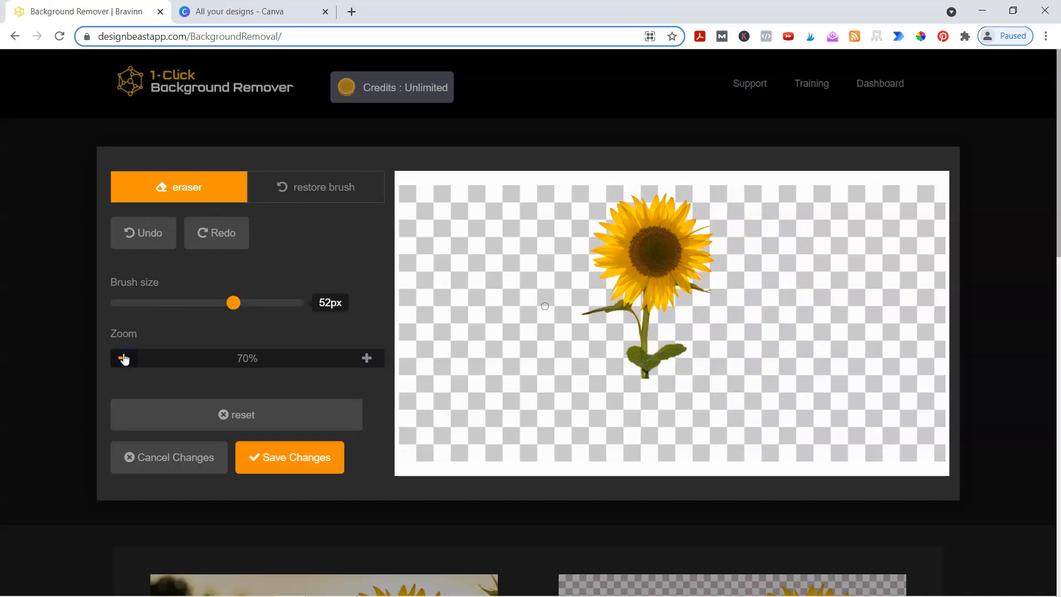
left_click(367, 358)
left_click(366, 358)
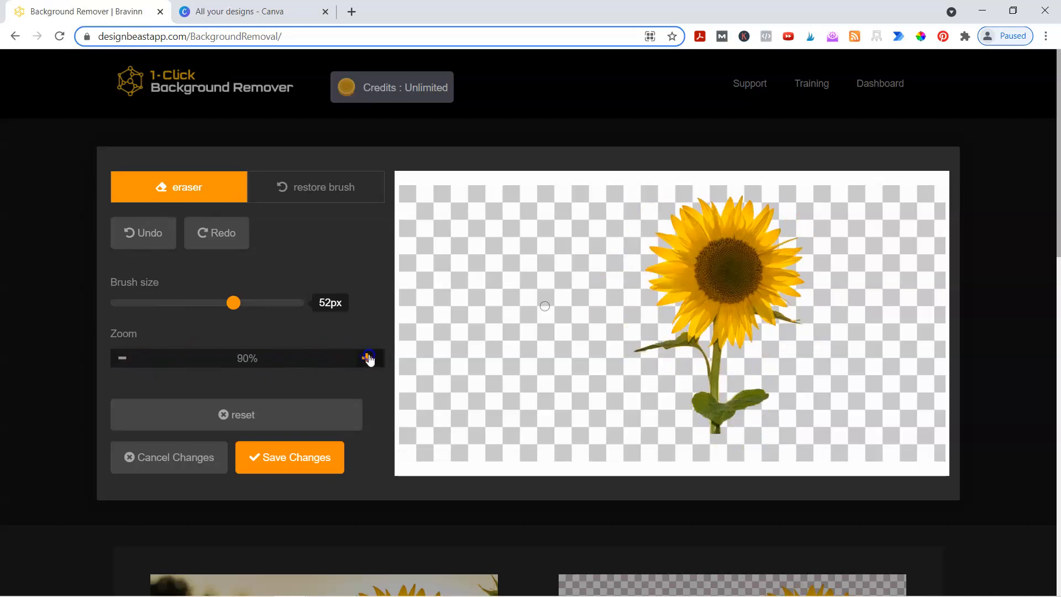
left_click(366, 358)
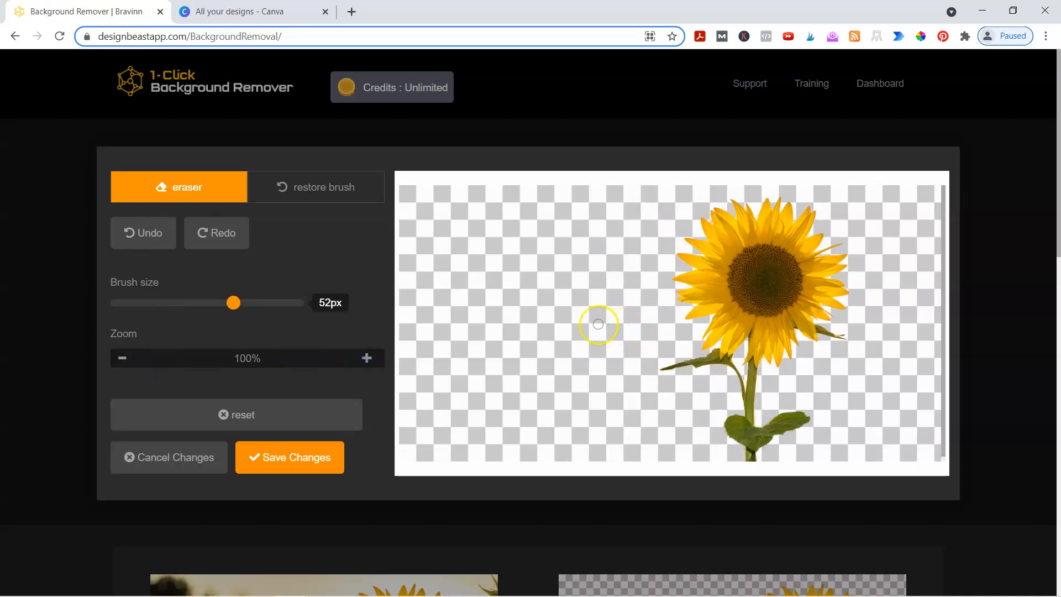
- Save the touch-up edits and download the edited sunflower as a PNG
left_click(314, 461)
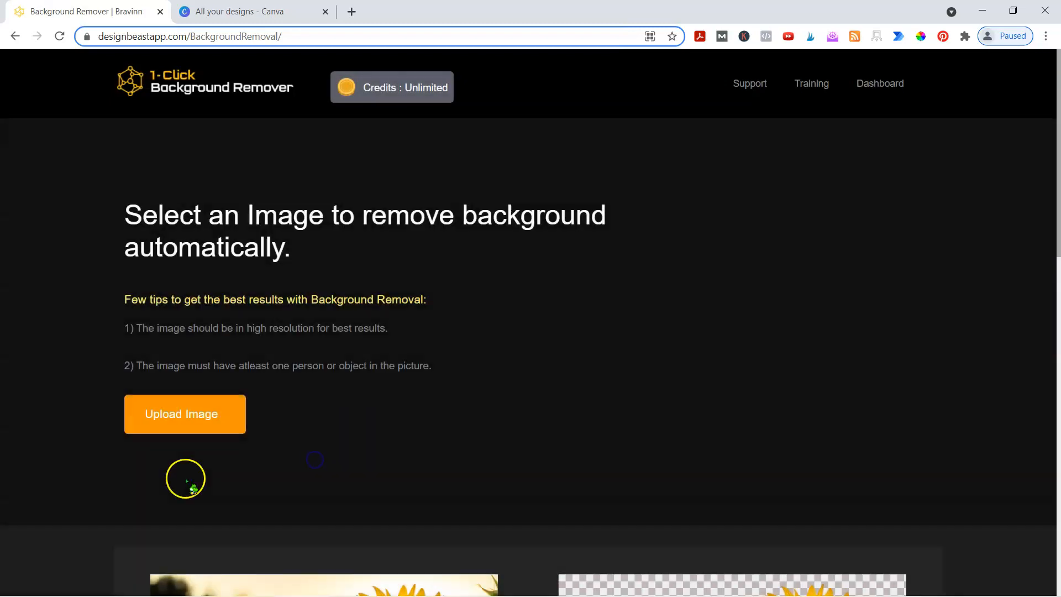
scroll(184, 474, "down", 9)
left_click(557, 354)
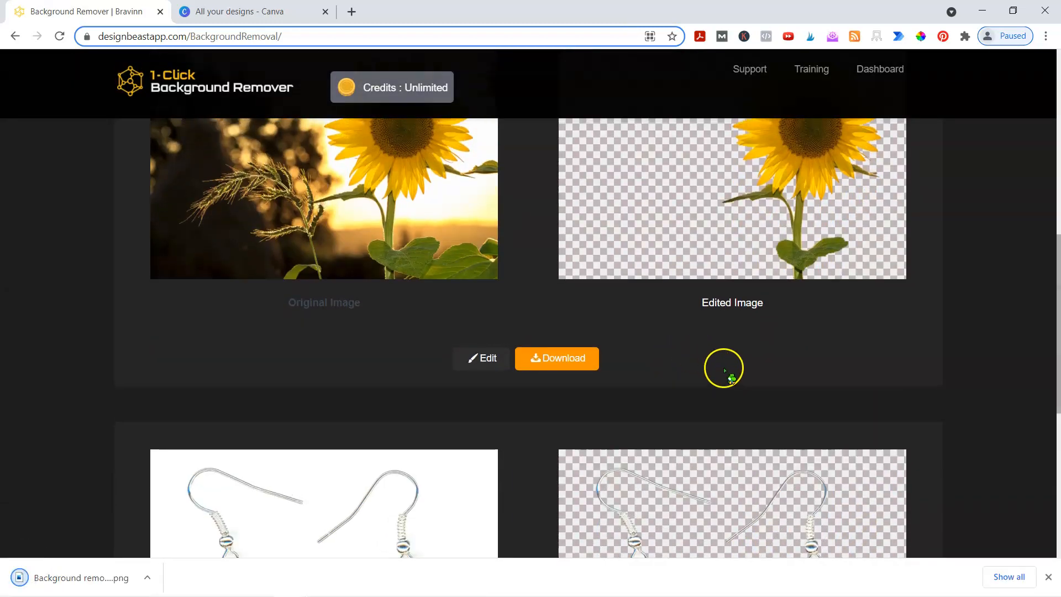
- Go back to the DesignBeast dashboard and open Logo Factory
scroll(724, 369, "up", 3)
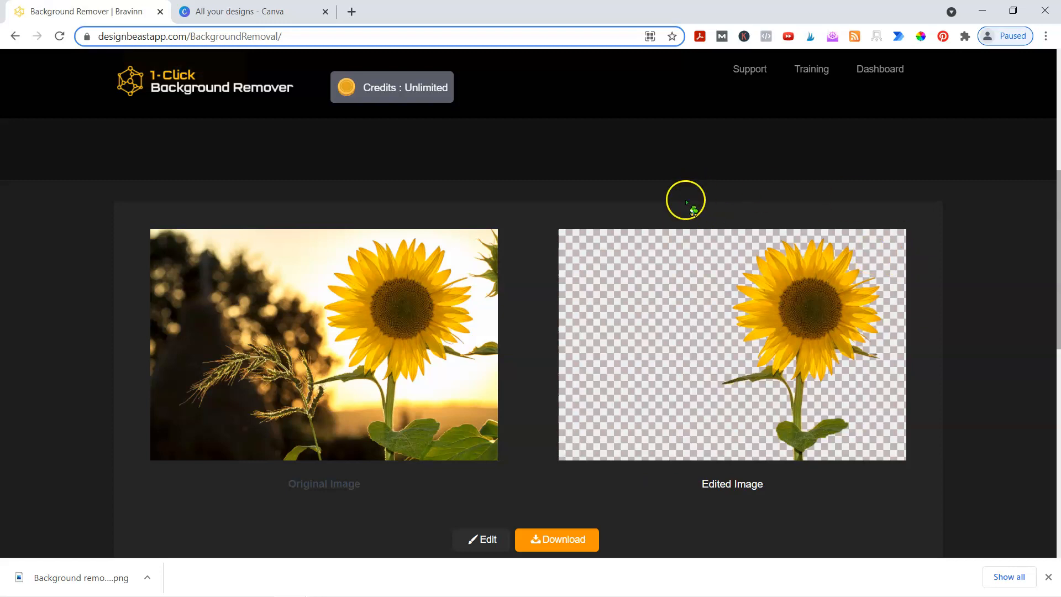
scroll(652, 155, "up", 6)
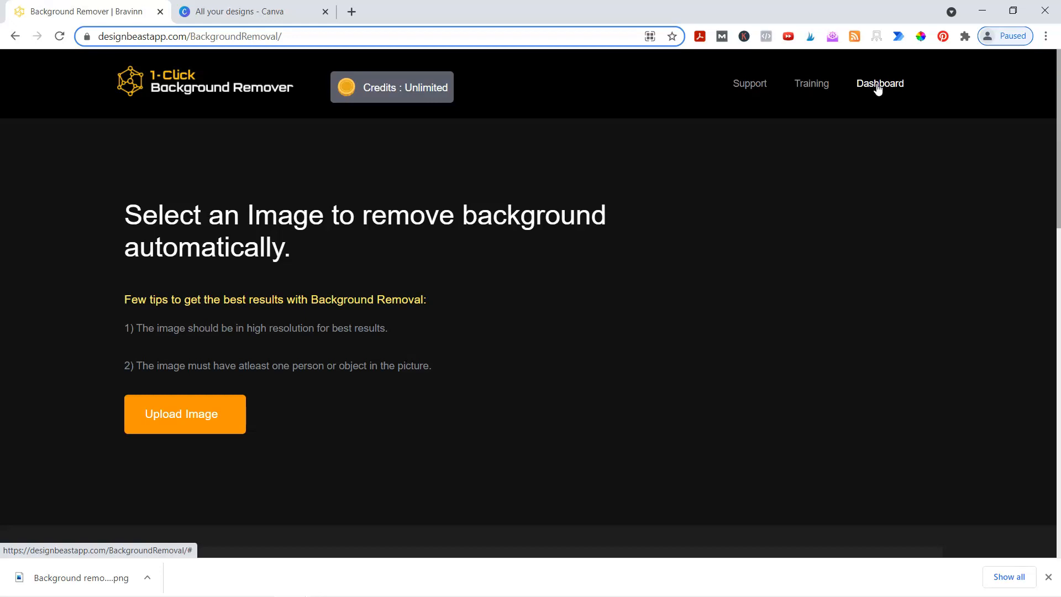
left_click(878, 86)
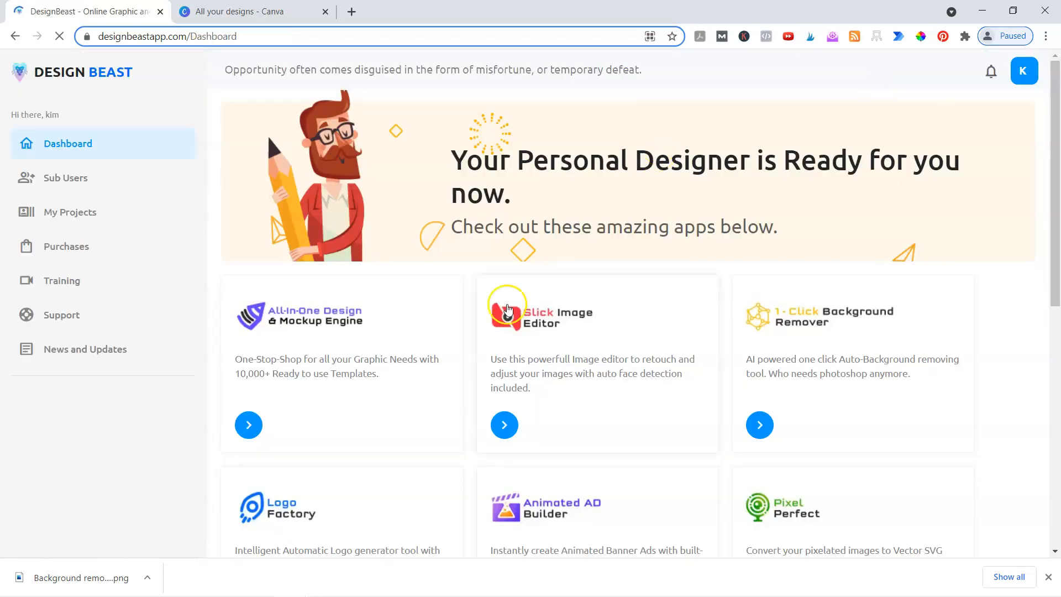
scroll(553, 381, "down", 4)
left_click(288, 295)
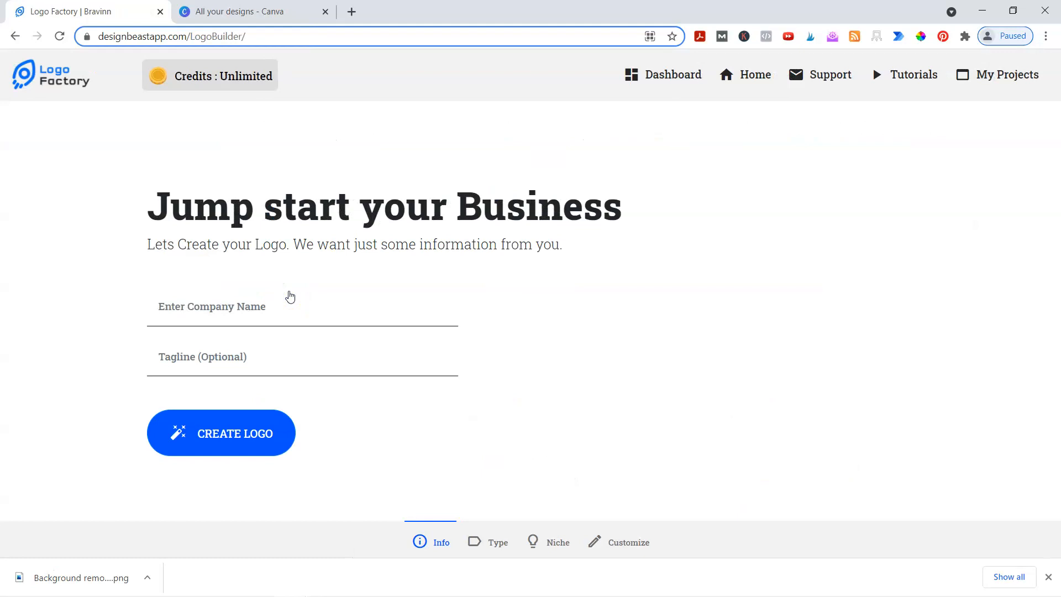
- Enter 'Little Biz Resourecs' as the company name and start creating a logo
left_click(216, 312)
type("L")
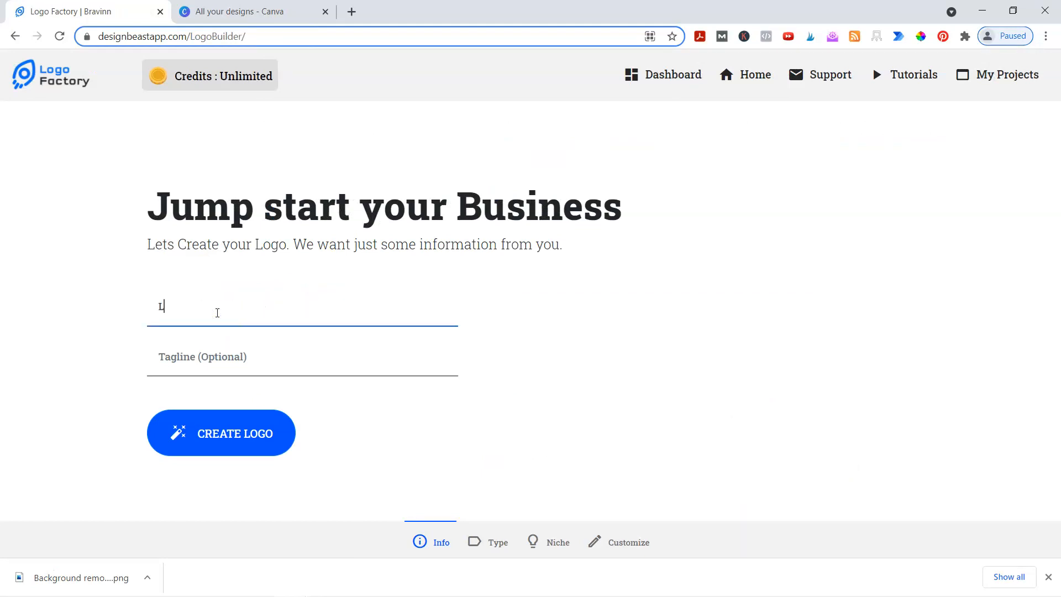
type("ittle Biz Resourecs")
key("Tab")
key("shift+Tab")
key("End")
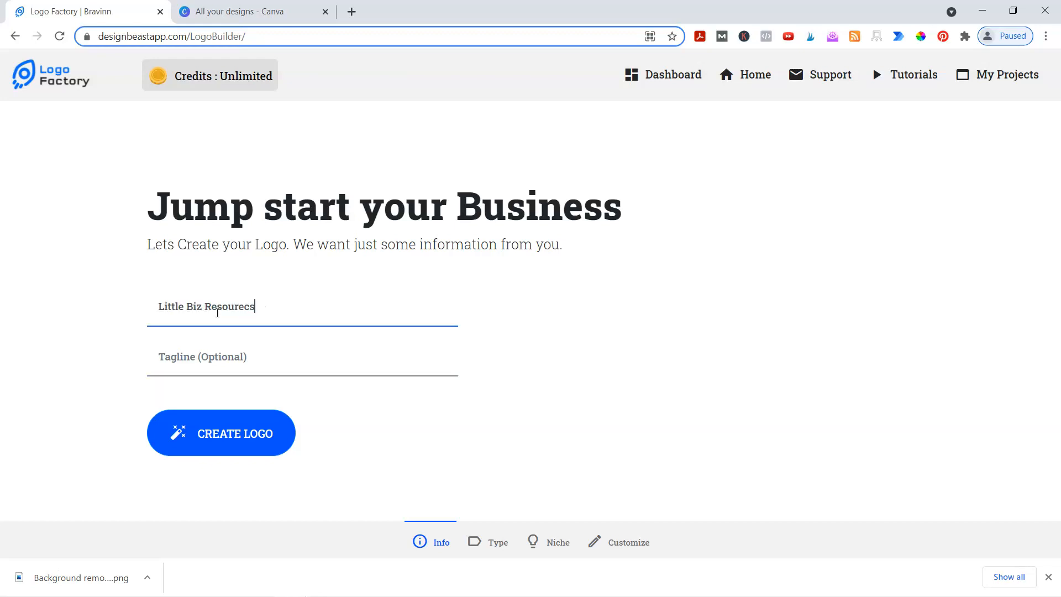
key("Tab")
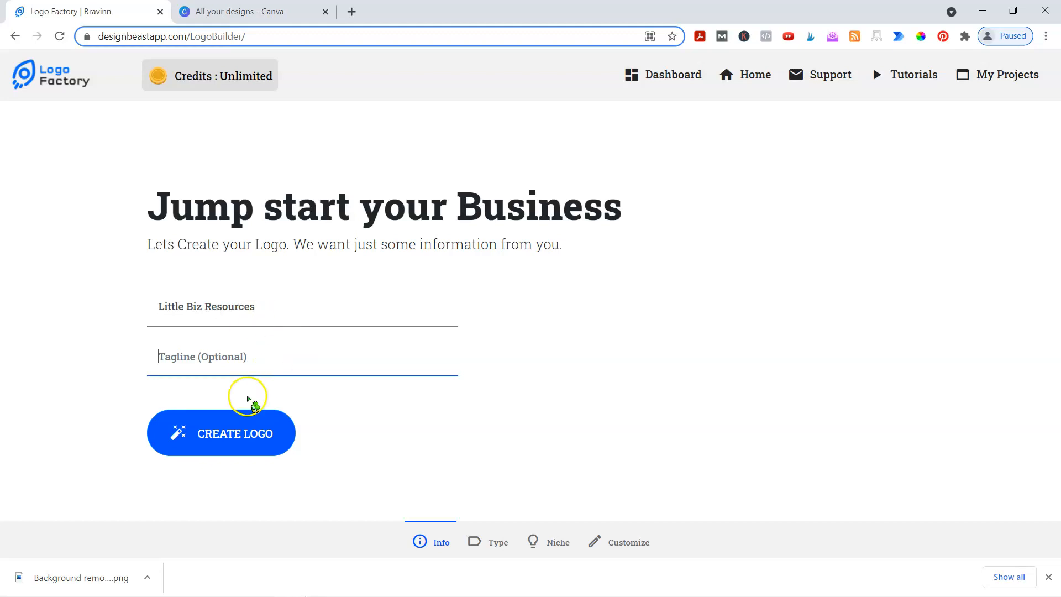
left_click(256, 426)
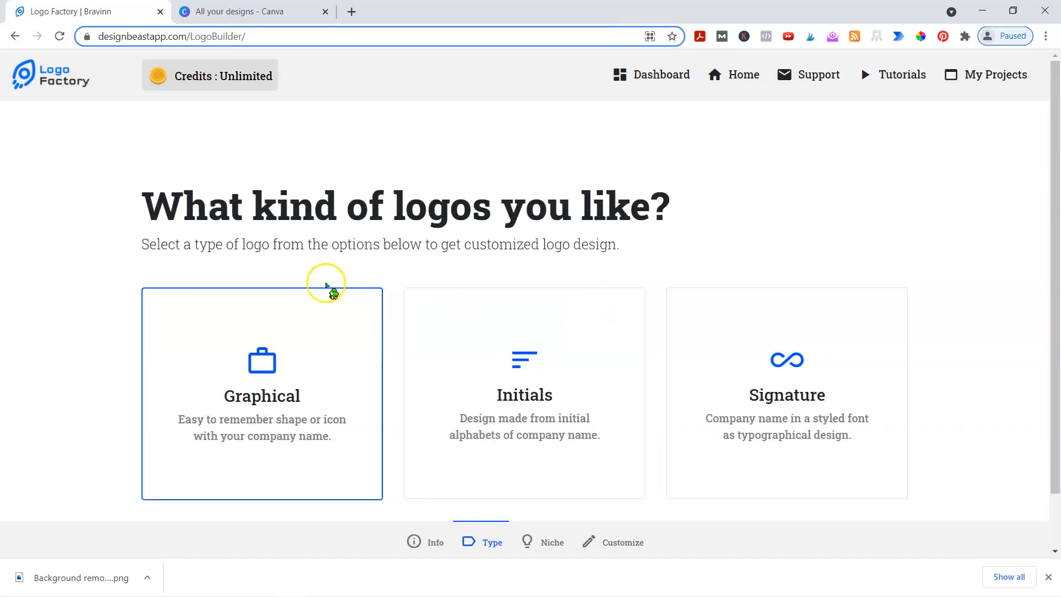
- Proceed past the logo-type step, choose Tailor as the niche, and generate logos
scroll(331, 286, "down", 1)
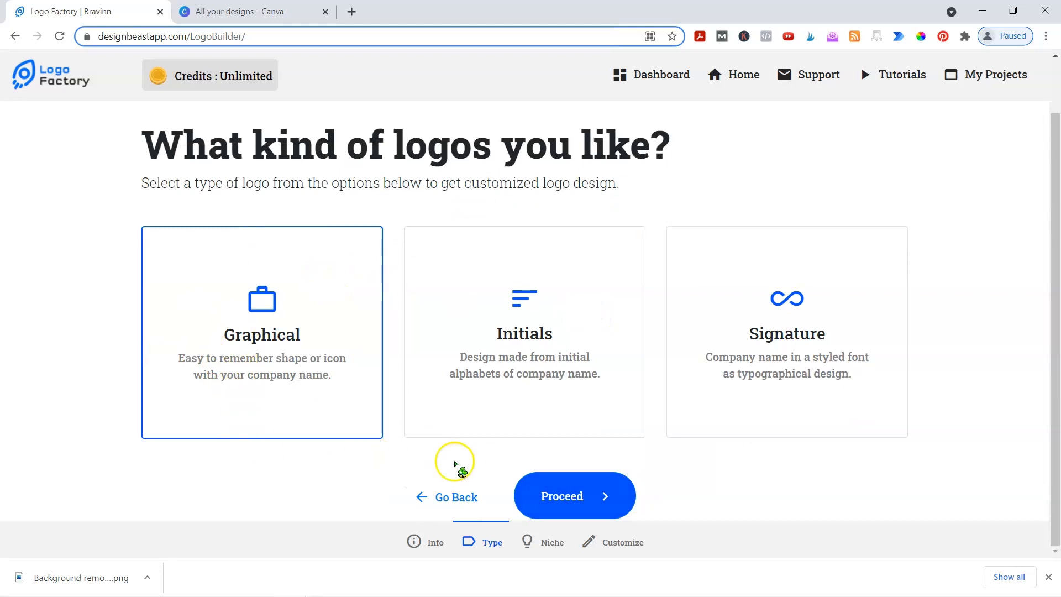
left_click(610, 492)
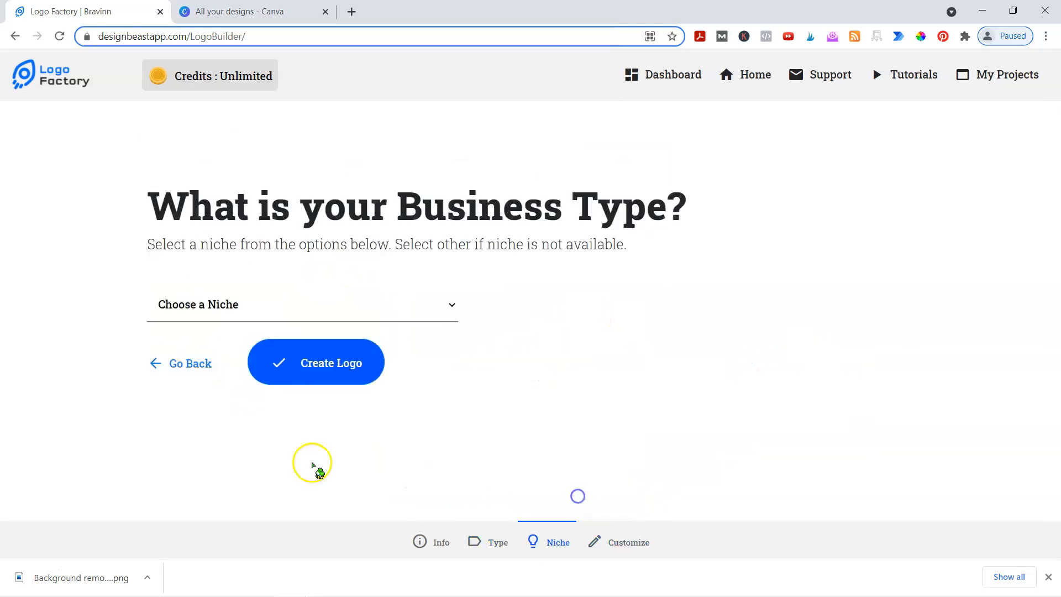
left_click(178, 313)
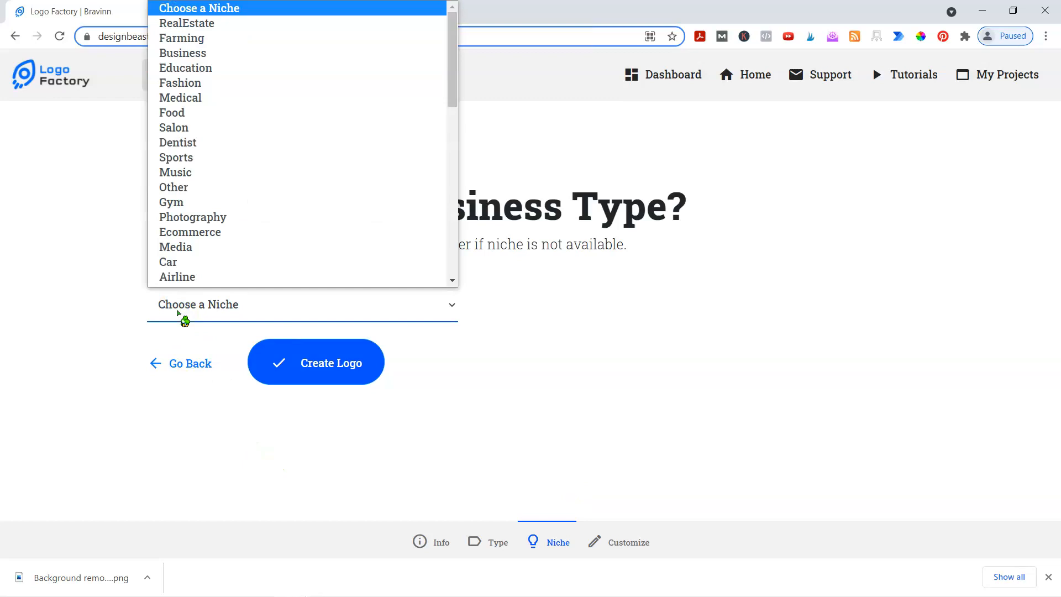
scroll(188, 221, "down", 8)
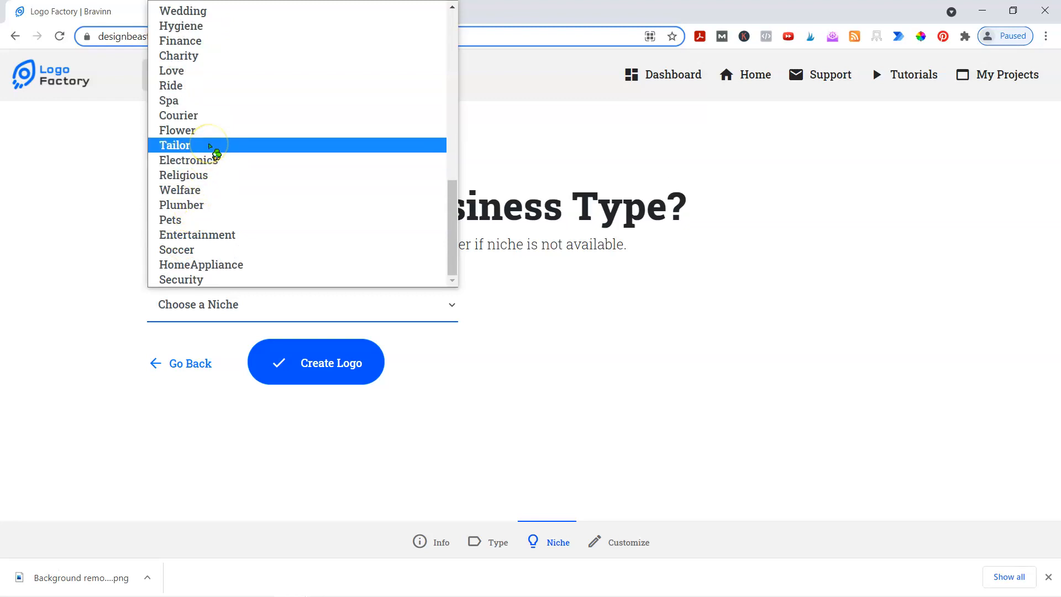
left_click(209, 145)
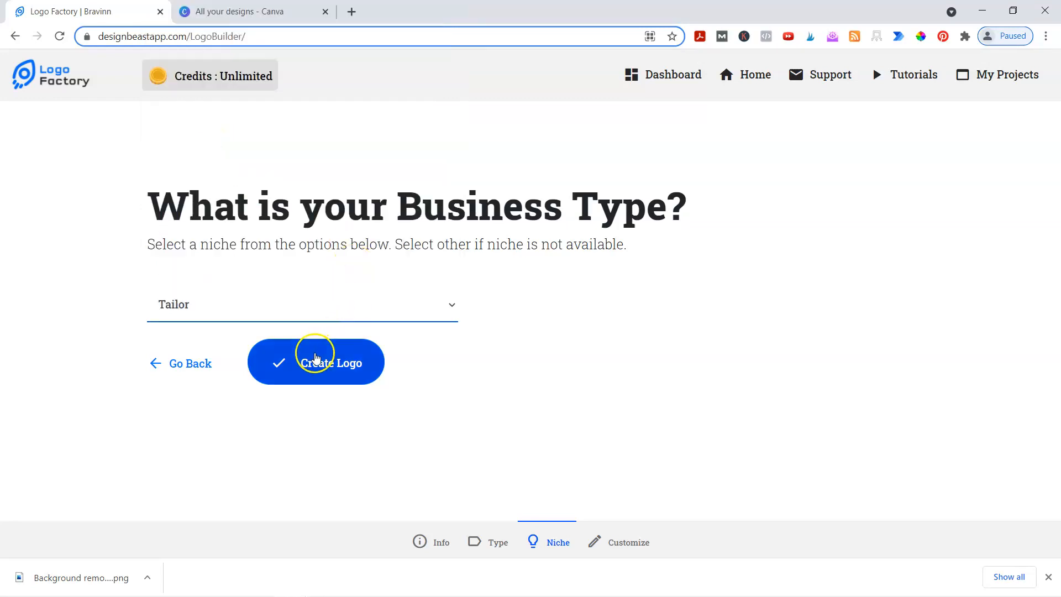
left_click(316, 358)
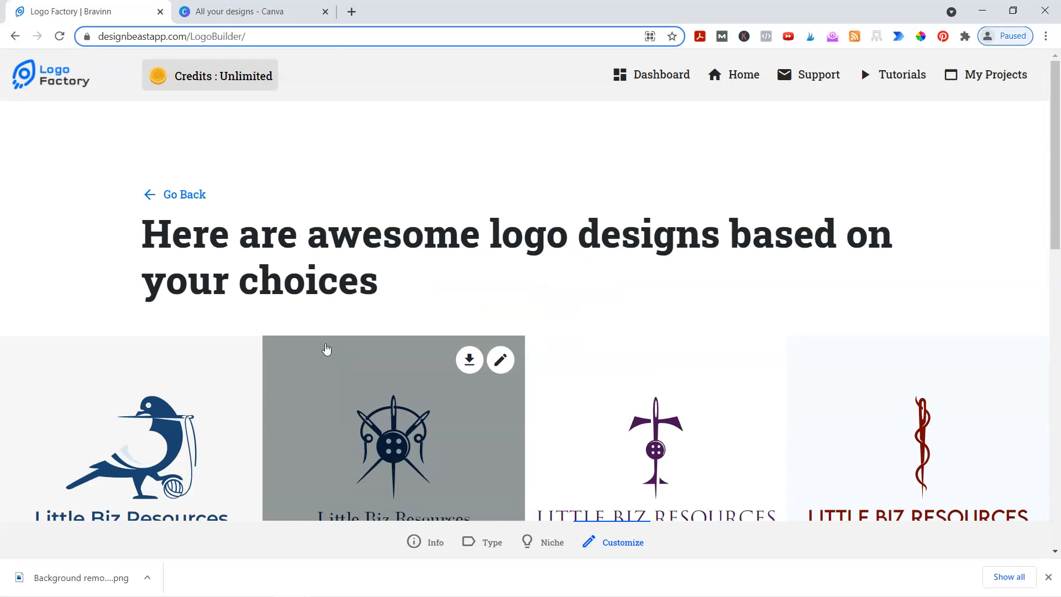
- Load more tailor logo results and edit the circular sewing-machine badge design
scroll(559, 260, "down", 3)
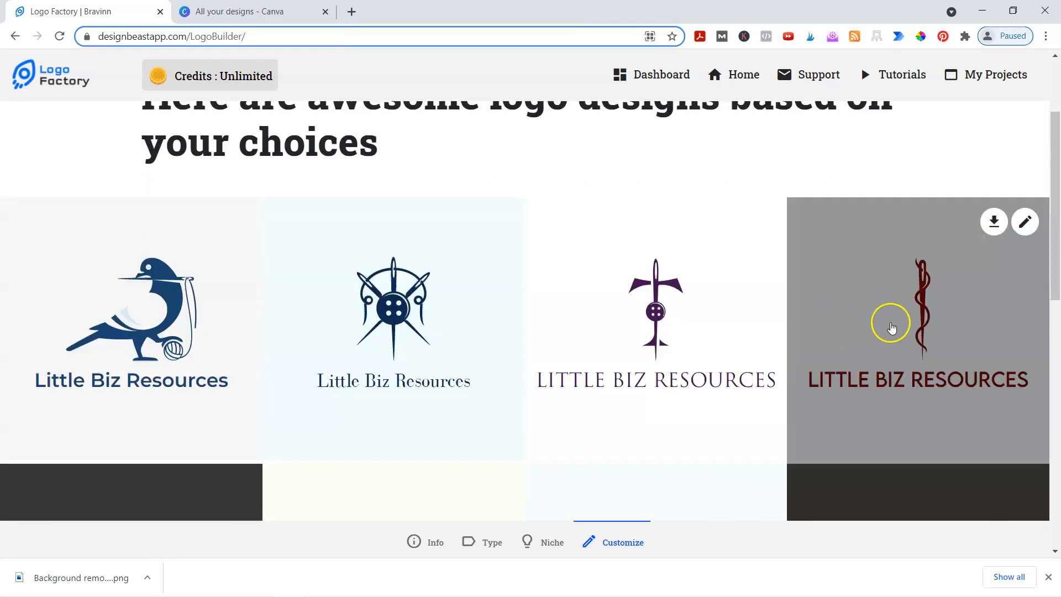
scroll(895, 319, "down", 4)
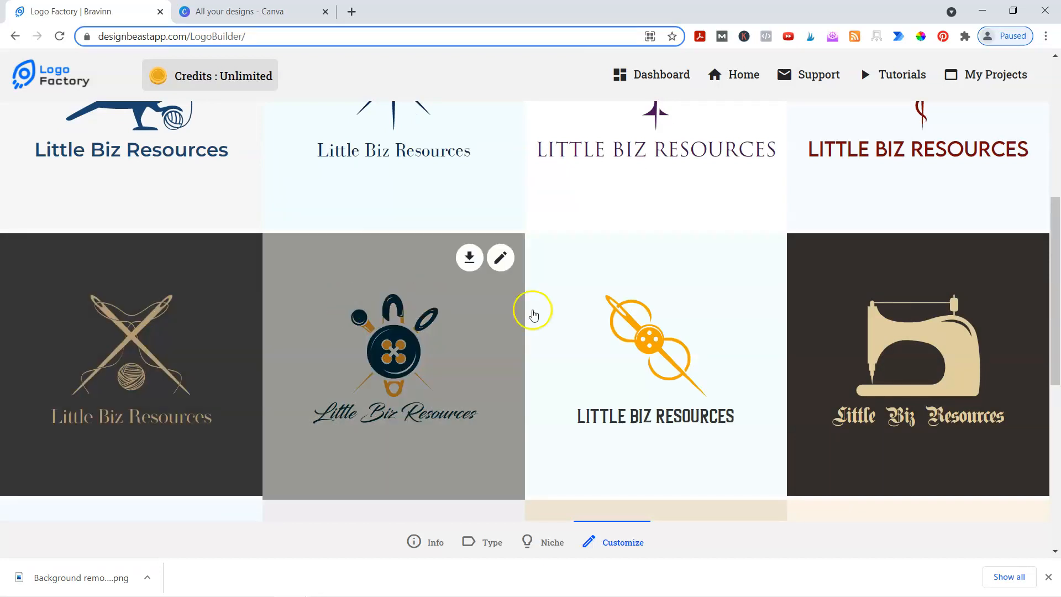
scroll(723, 322, "down", 6)
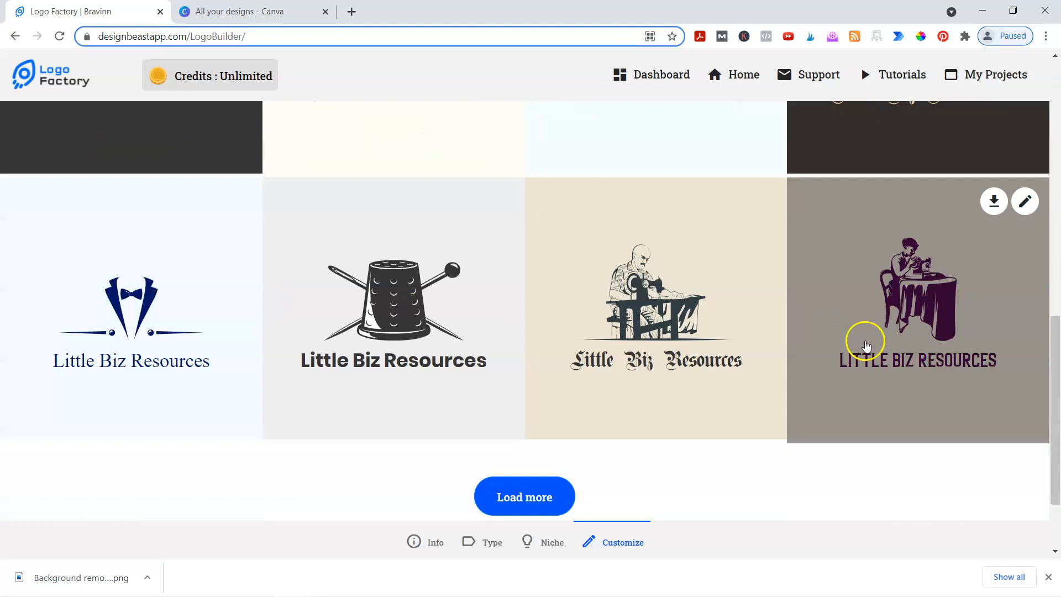
left_click(531, 497)
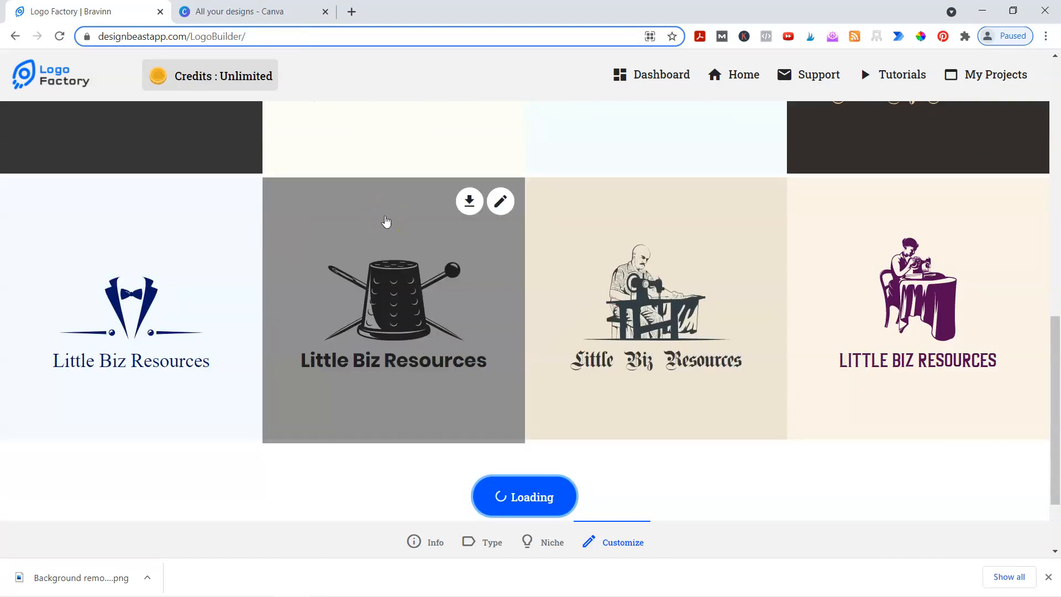
scroll(386, 221, "down", 7)
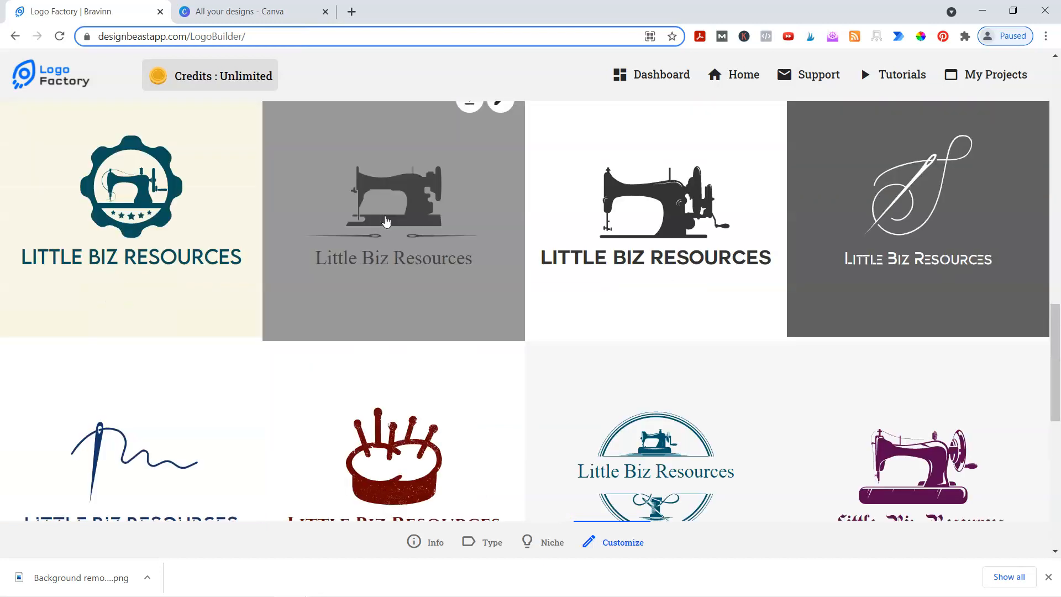
scroll(813, 262, "down", 3)
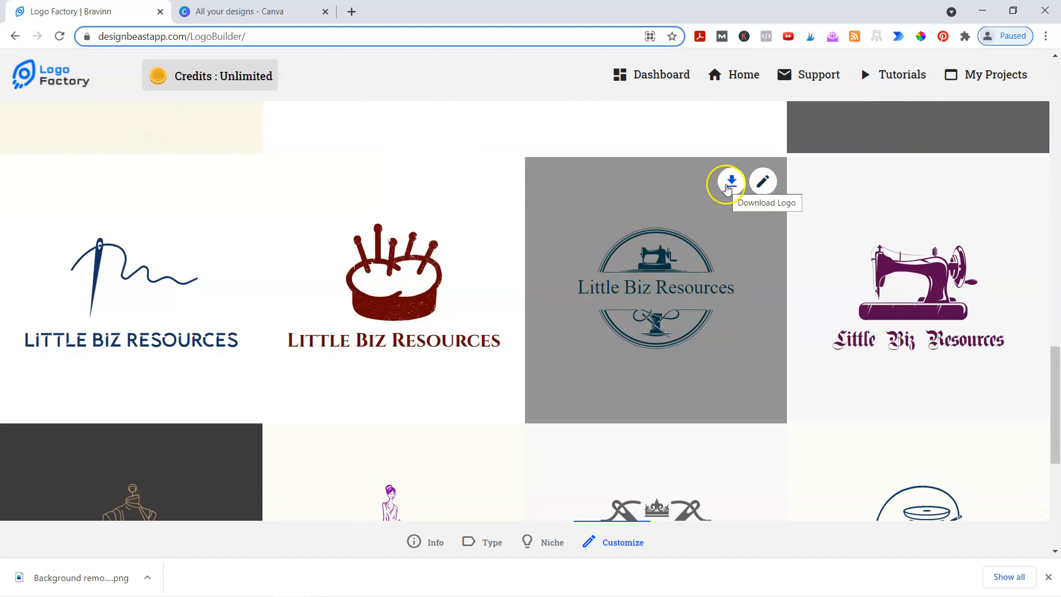
left_click(765, 184)
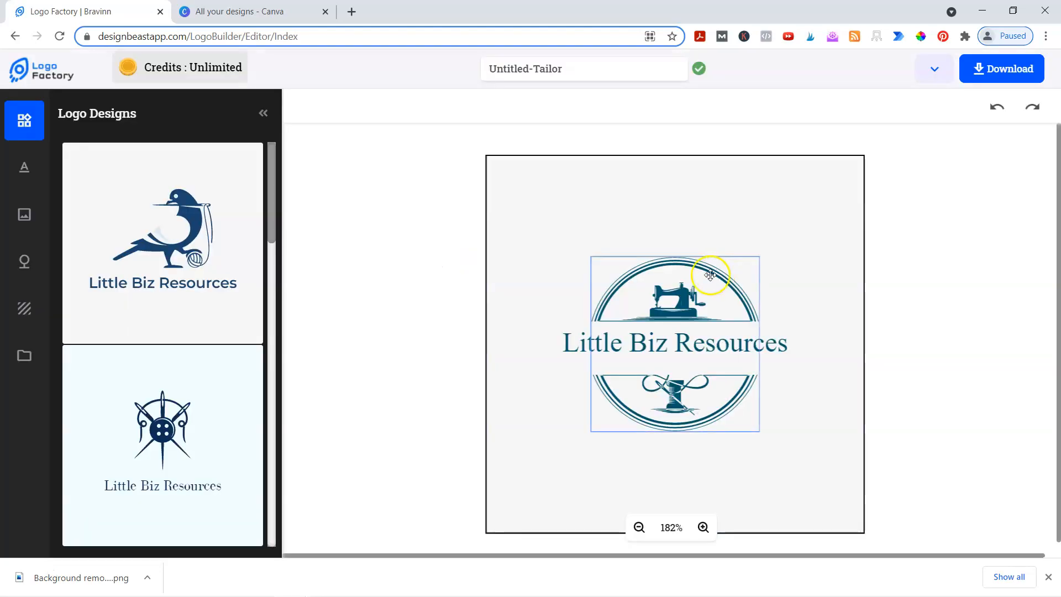
- Set the logo's background rectangle shape colour to none
left_click(661, 414)
left_click(665, 351)
left_click(542, 239)
left_click(581, 204)
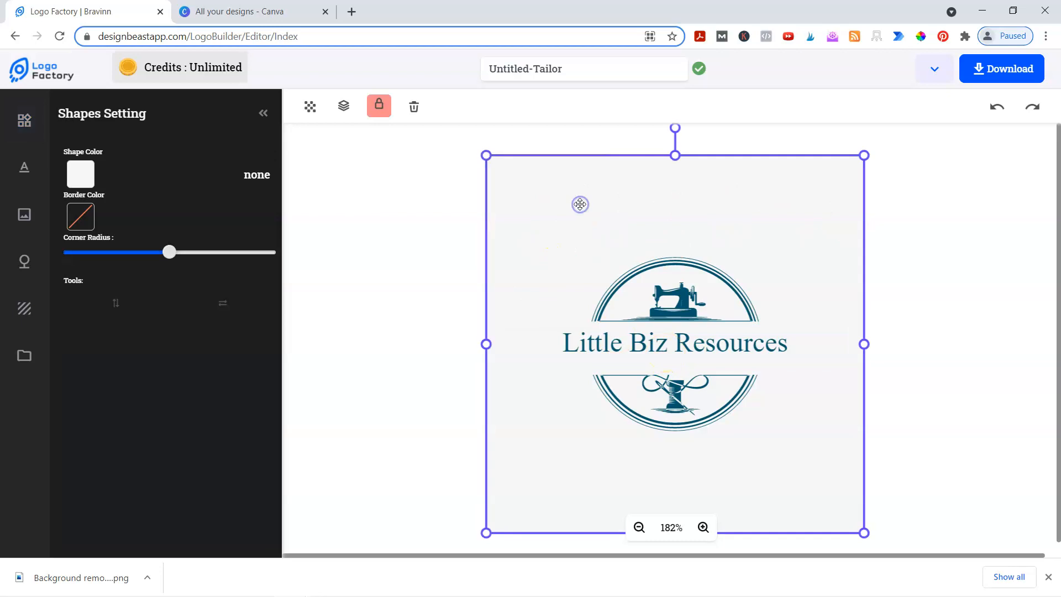
left_click(256, 176)
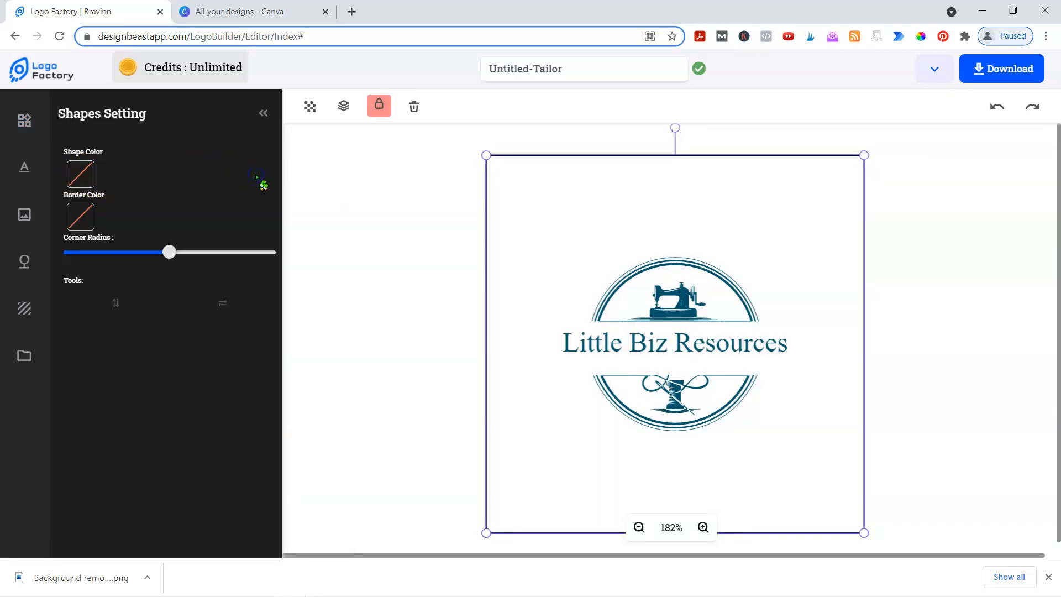
left_click(356, 184)
- Zoom in on the artboard and select the badge icon image
left_click(751, 325)
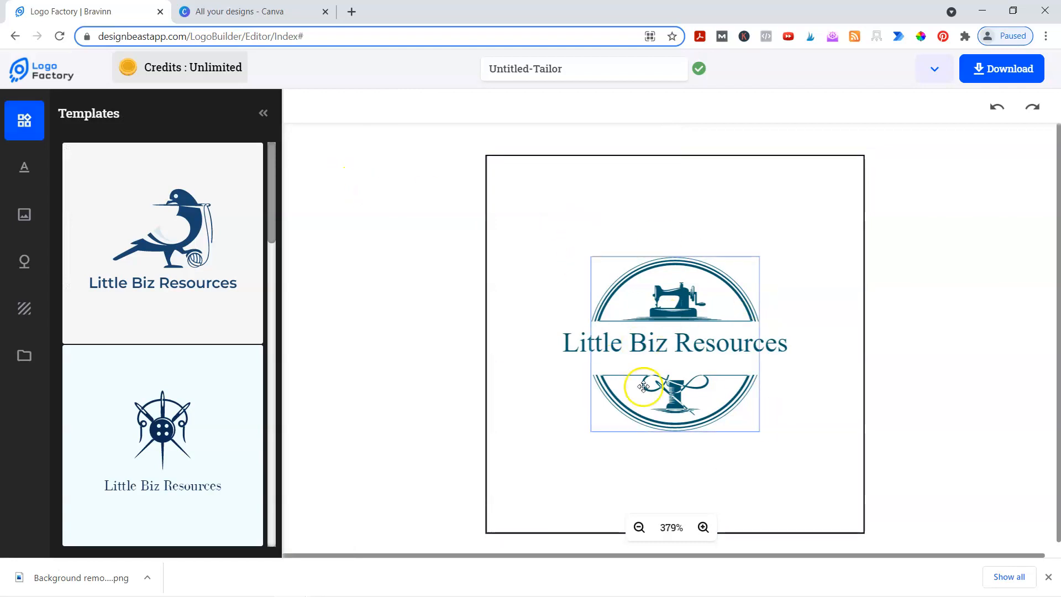
left_click(671, 356)
left_click(663, 449)
left_click(702, 527)
left_click(702, 527)
left_click(702, 527)
scroll(907, 379, "down", 2)
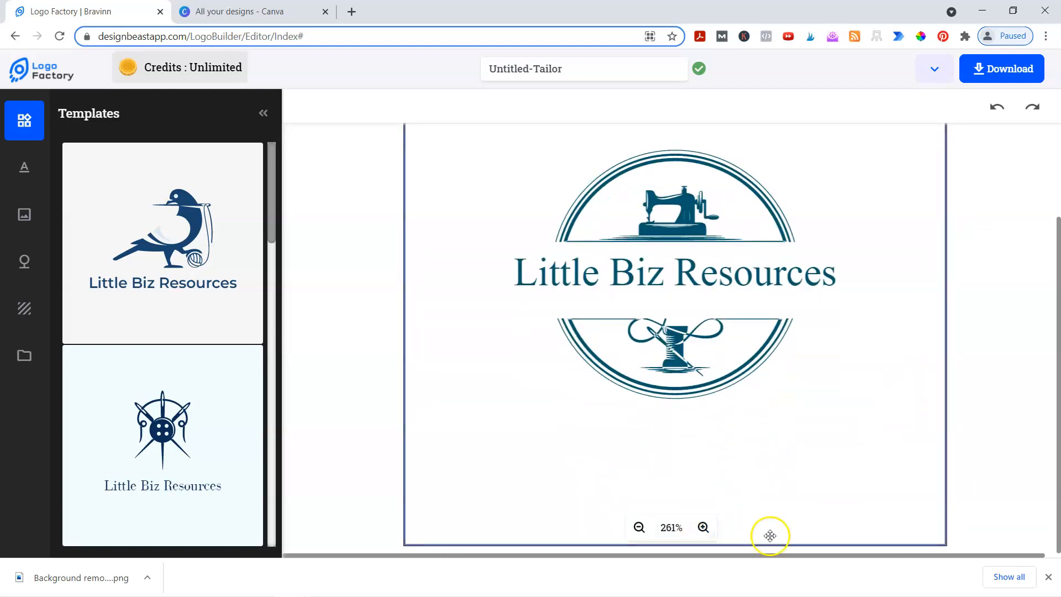
scroll(715, 294, "up", 1)
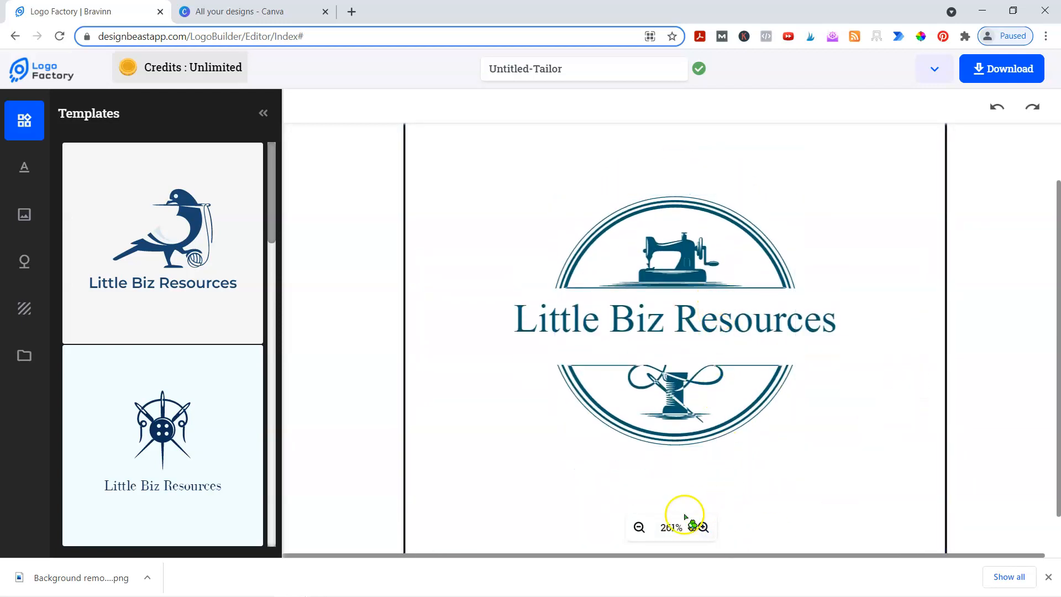
left_click(632, 343)
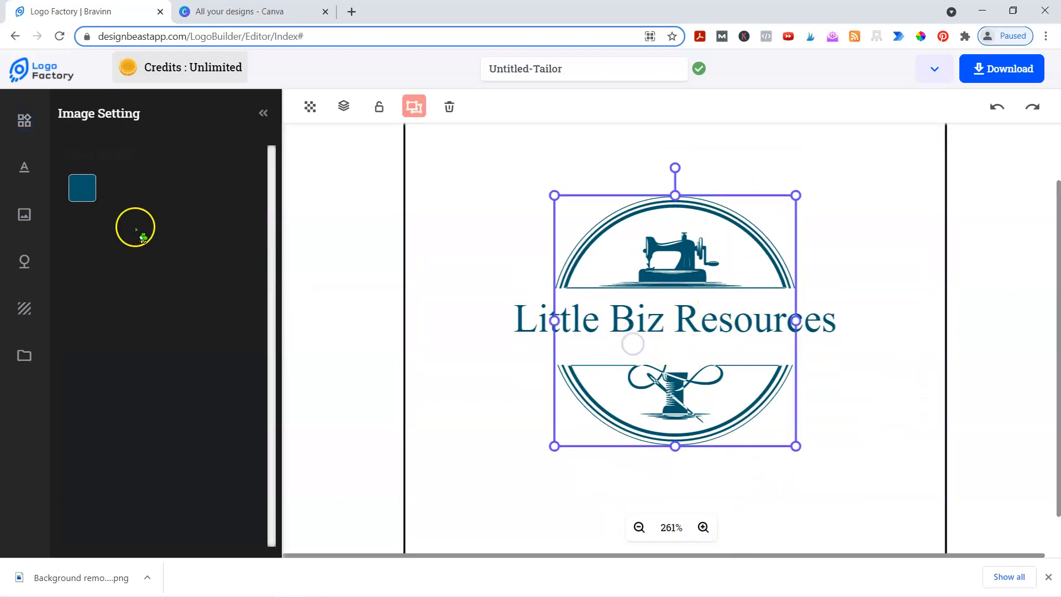
- Set the badge icon colour to pink #ED0CDD and copy its hex code
left_click(77, 191)
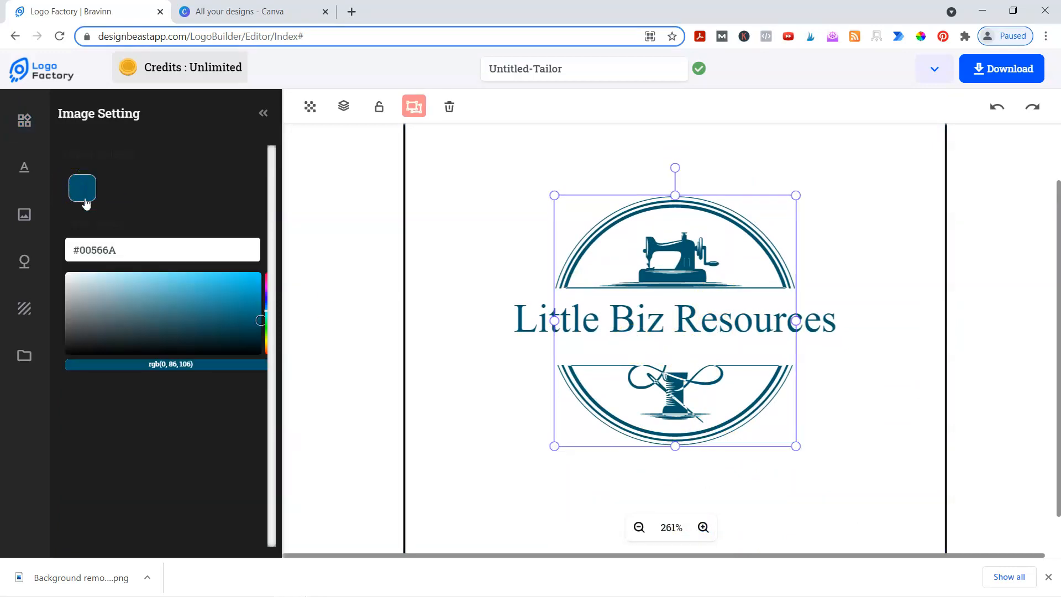
mouse_move(266, 312)
left_mouse_down()
mouse_move(266, 283)
mouse_move(244, 291)
mouse_move(252, 278)
left_mouse_up()
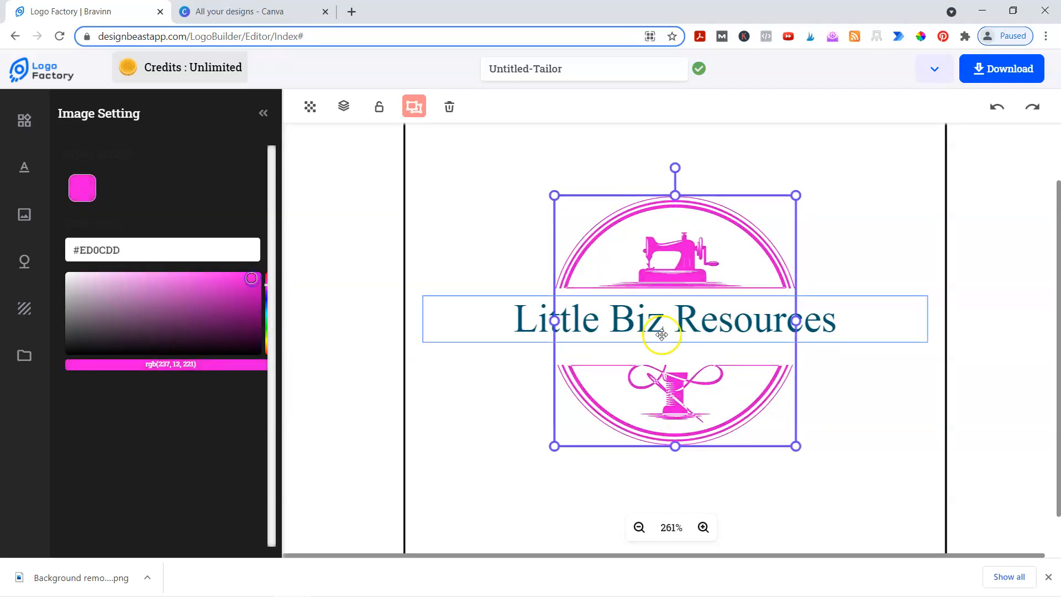
left_click_drag(138, 247, 9, 252)
key("ctrl+c")
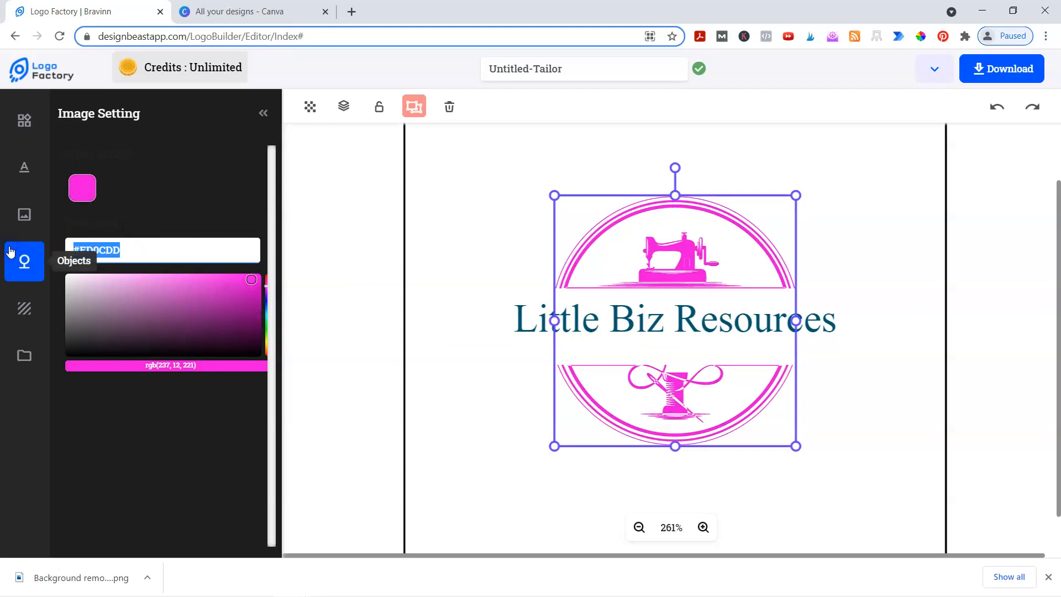
- Paste #ED0CDD as the Little Biz Resources text colour
left_click(774, 337)
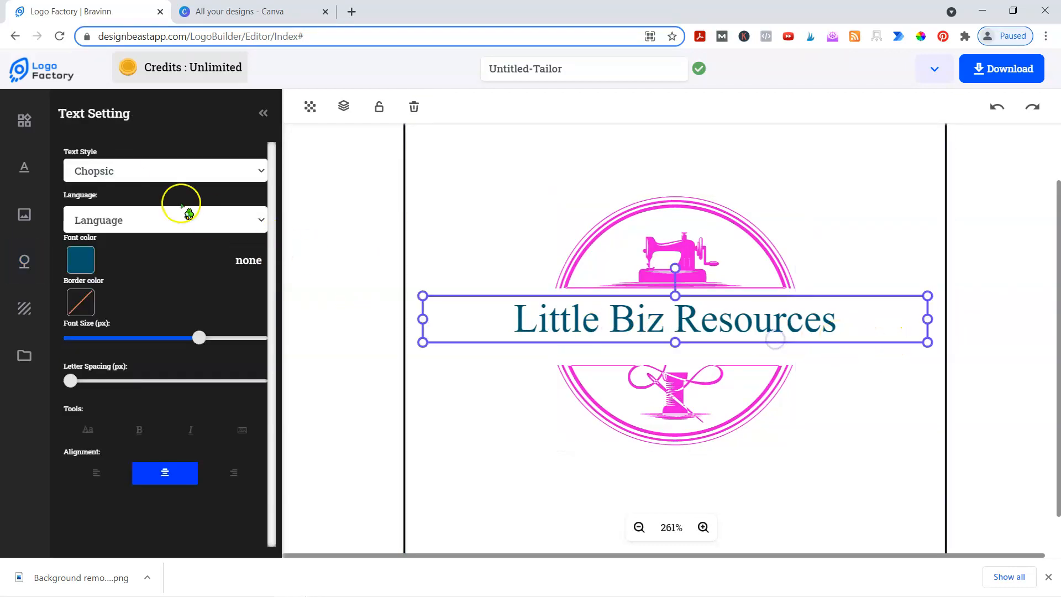
left_click(82, 260)
left_click_drag(130, 299, 73, 301)
key("ctrl+v")
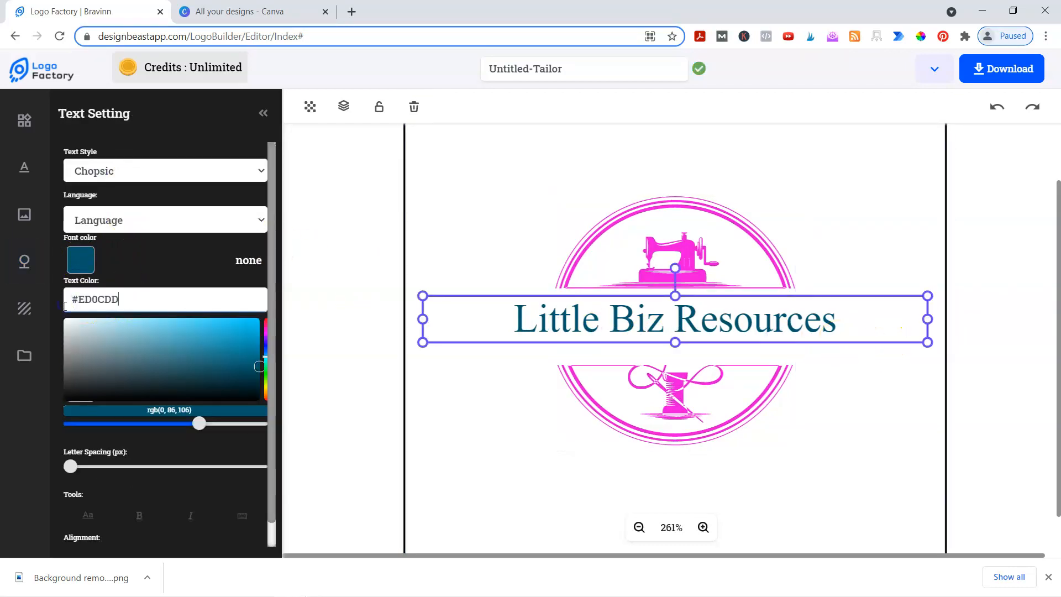
left_click(356, 297)
scroll(355, 296, "down", 3)
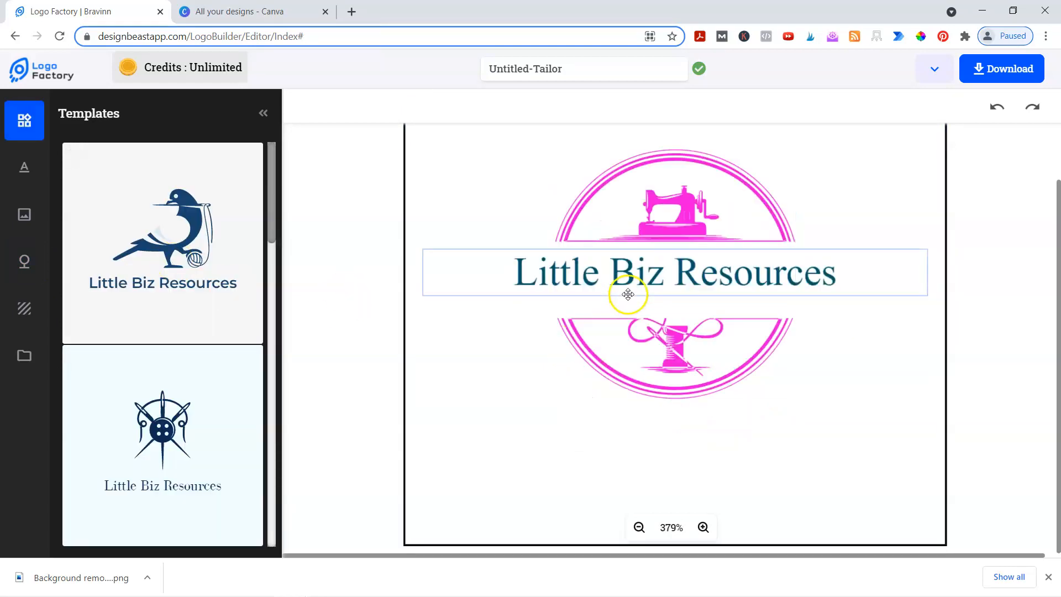
left_click(628, 295)
left_click(83, 256)
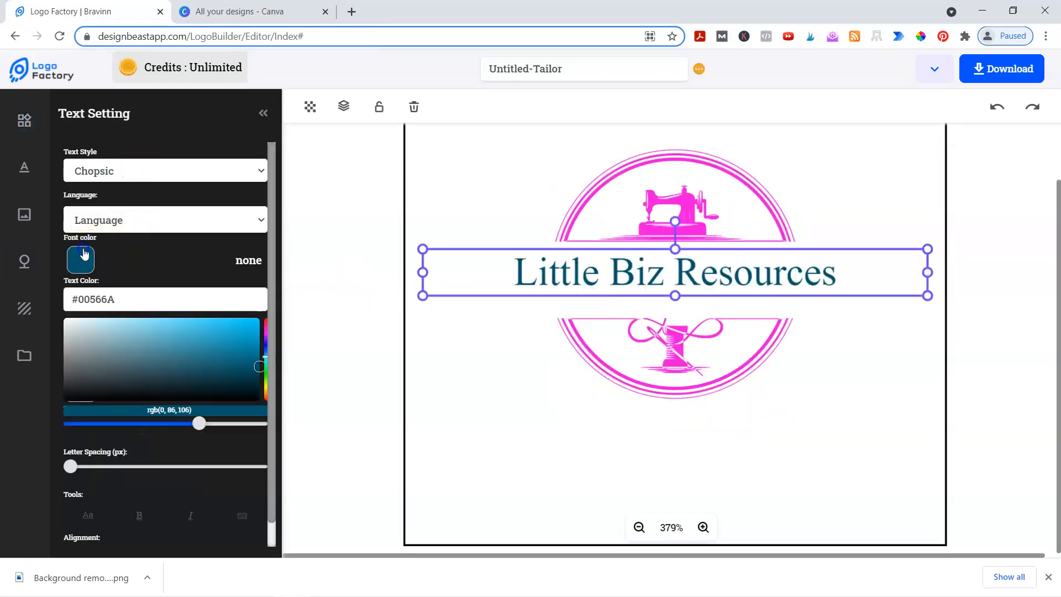
left_click_drag(126, 299, 55, 302)
key("ctrl+v")
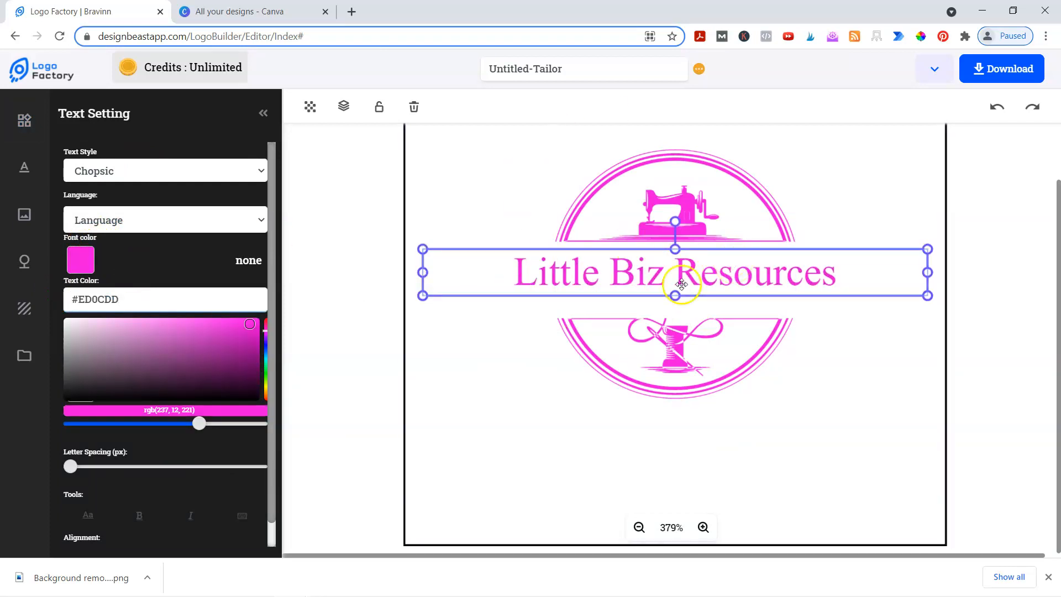
left_click(444, 422)
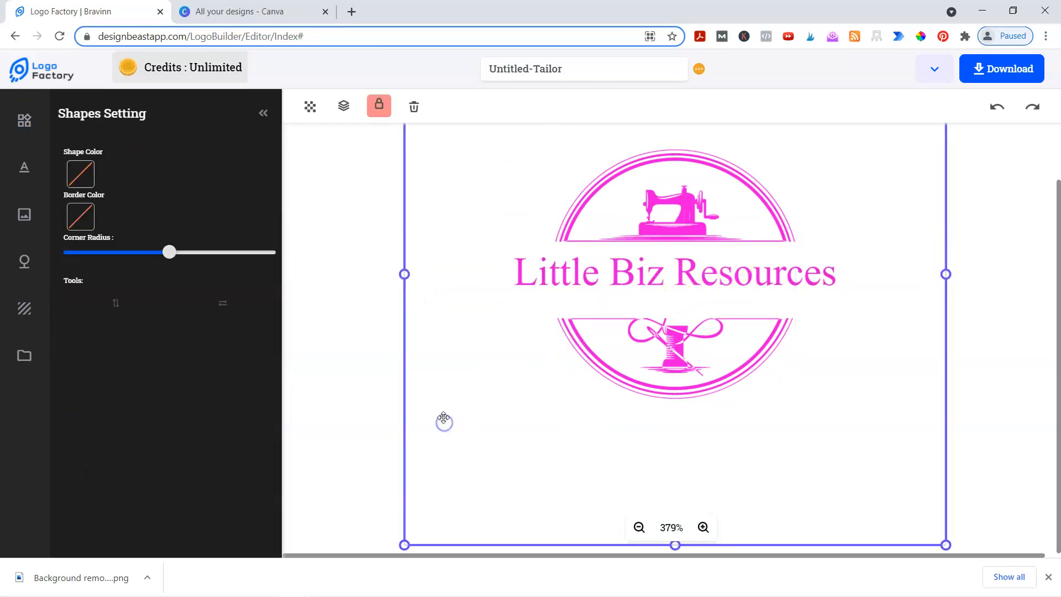
- Scroll the canvas to review the finished pink logo
scroll(443, 417, "up", 1)
scroll(536, 371, "down", 1)
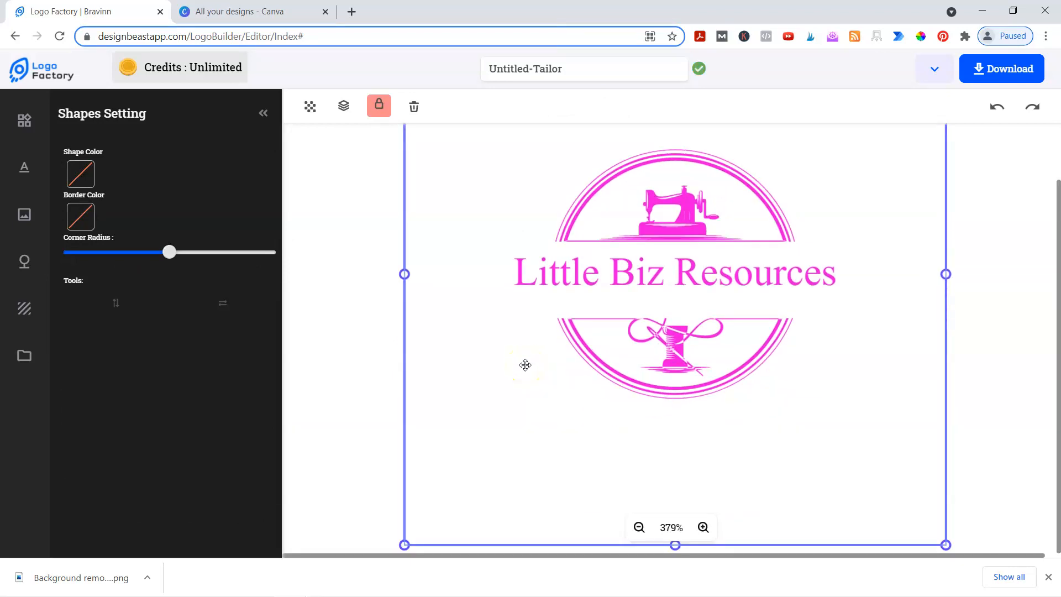
scroll(525, 365, "up", 1)
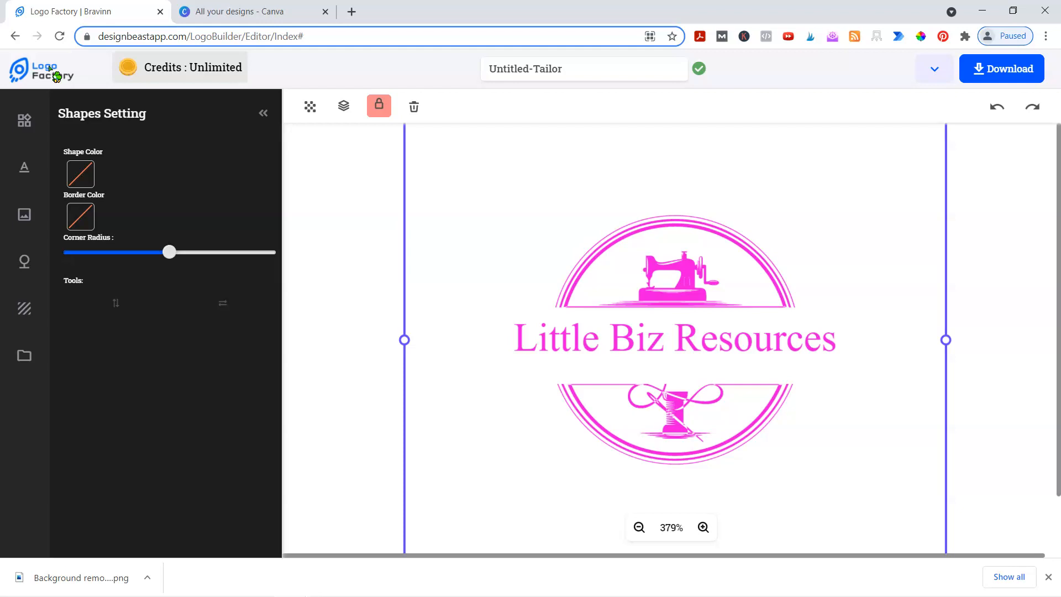
- Leave the logo editor, confirm discarding changes, and return to the DesignBeast dashboard app list
left_click(56, 77)
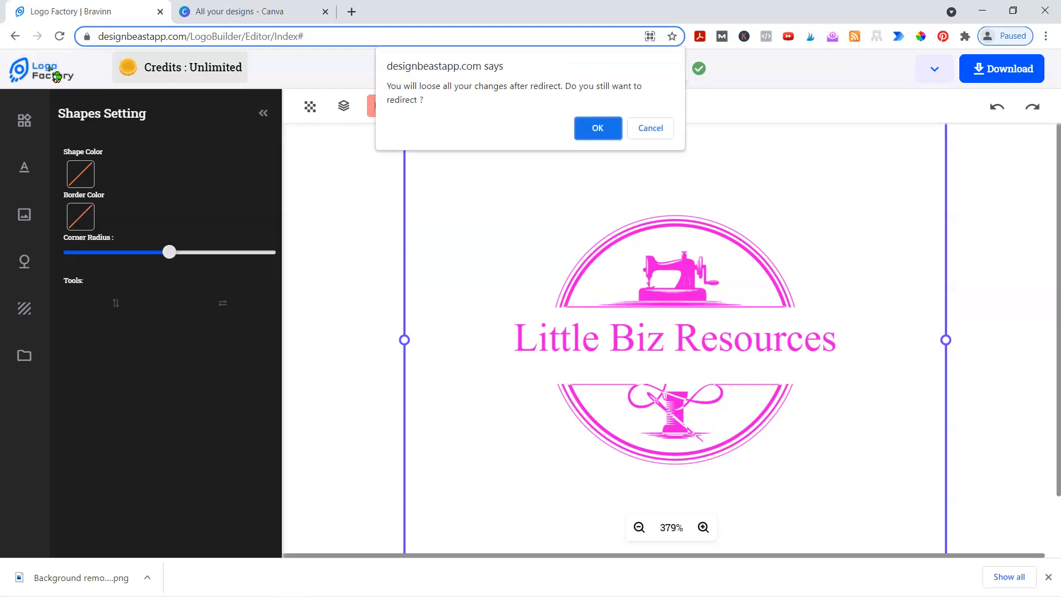
left_click(594, 127)
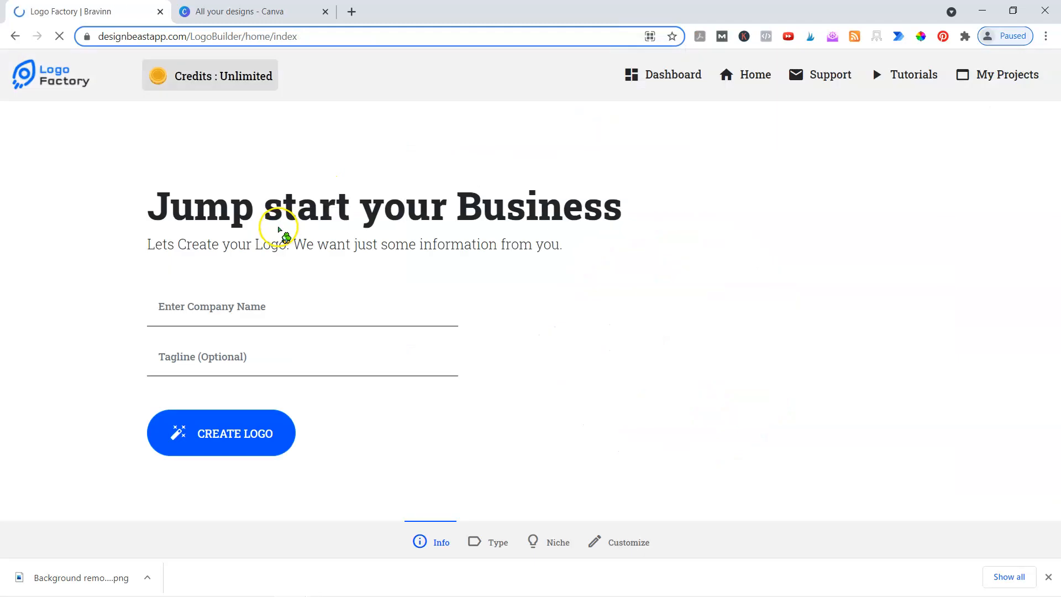
left_click(43, 80)
left_click(686, 84)
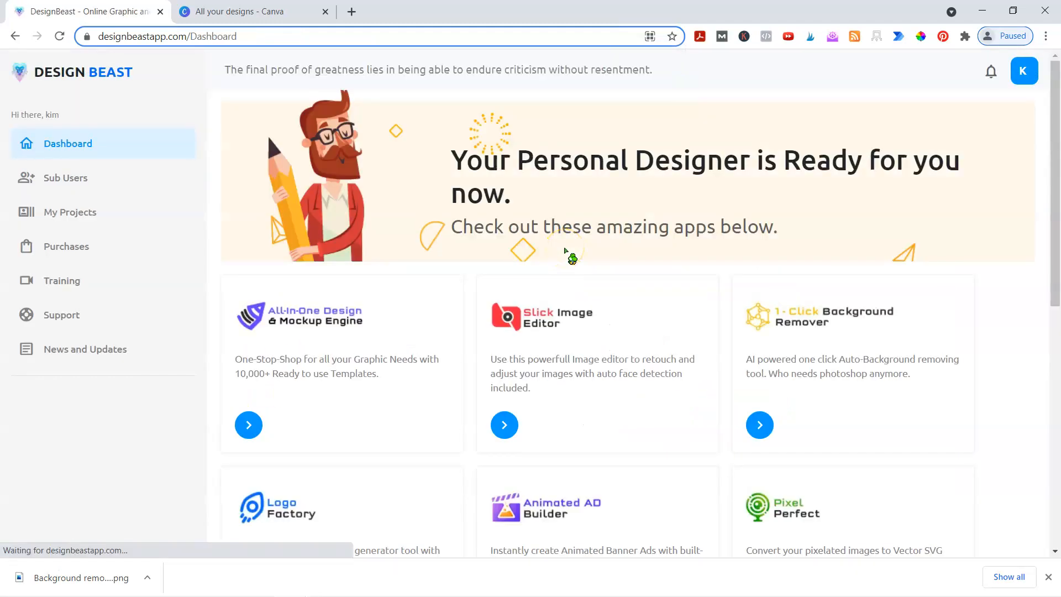
scroll(553, 310, "down", 2)
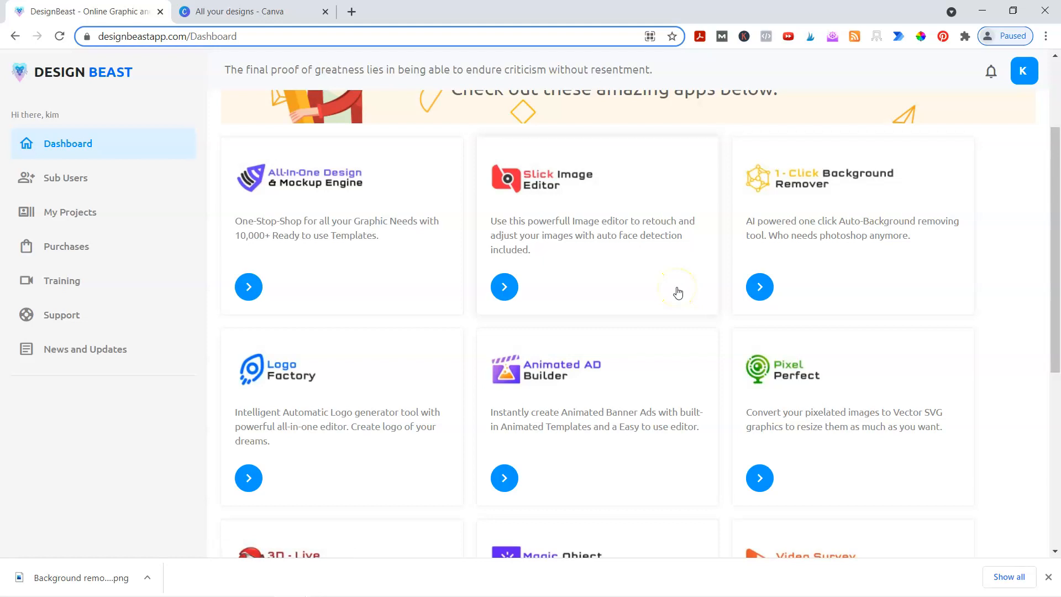
scroll(678, 292, "down", 6)
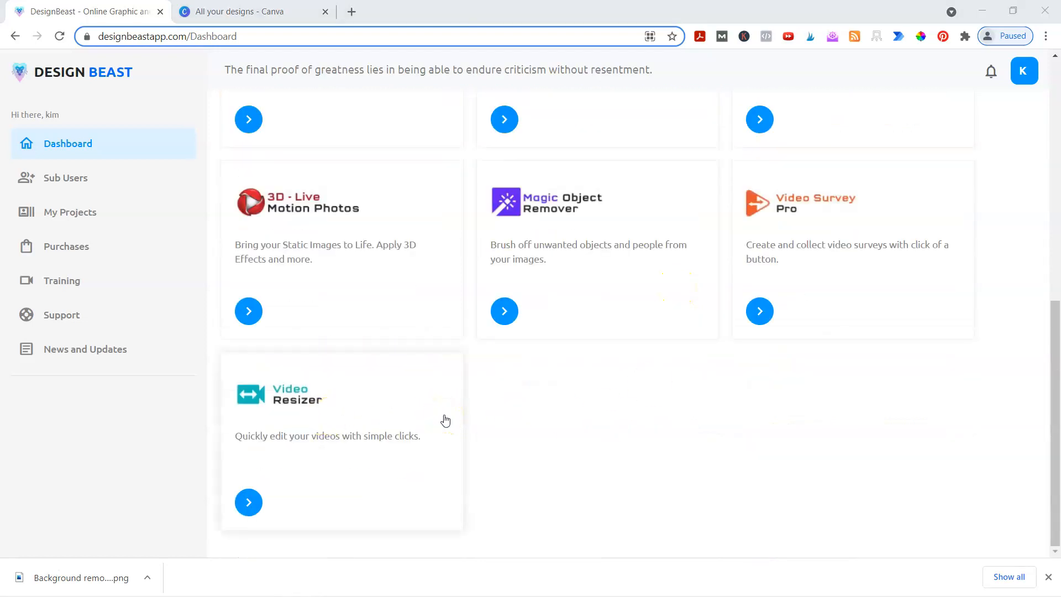
key("alt+Tab")
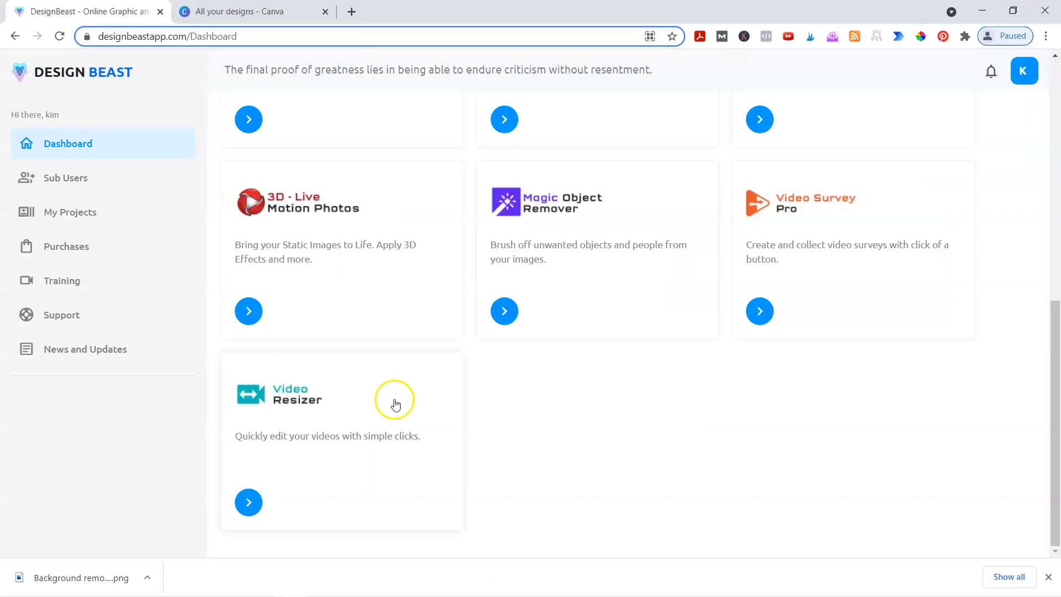
- Upload the sunflower photo to Magic Object Remover, paint over the grass seed head, and process it
left_click(546, 272)
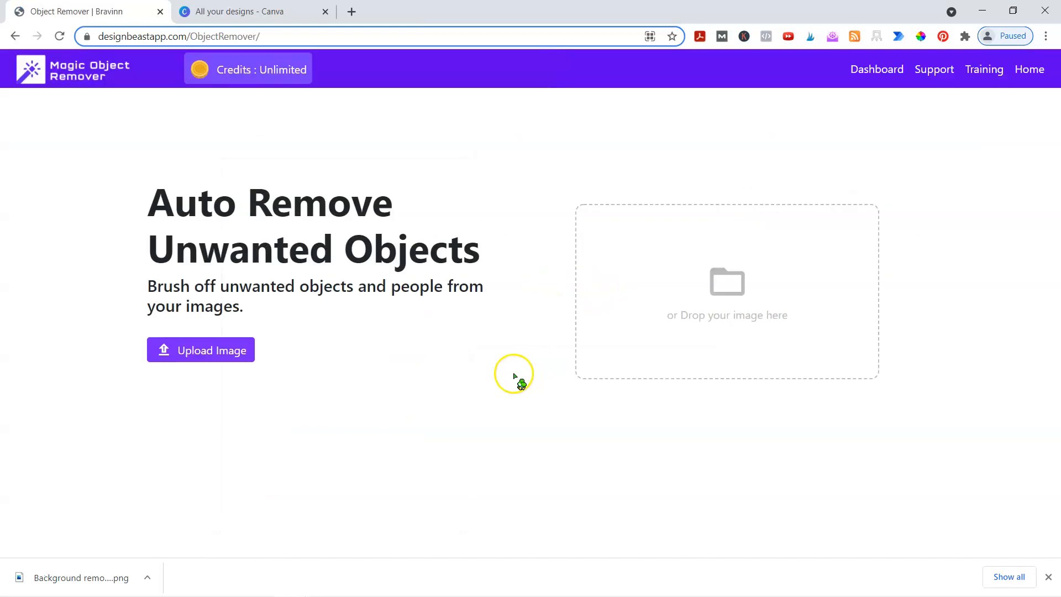
left_click(222, 351)
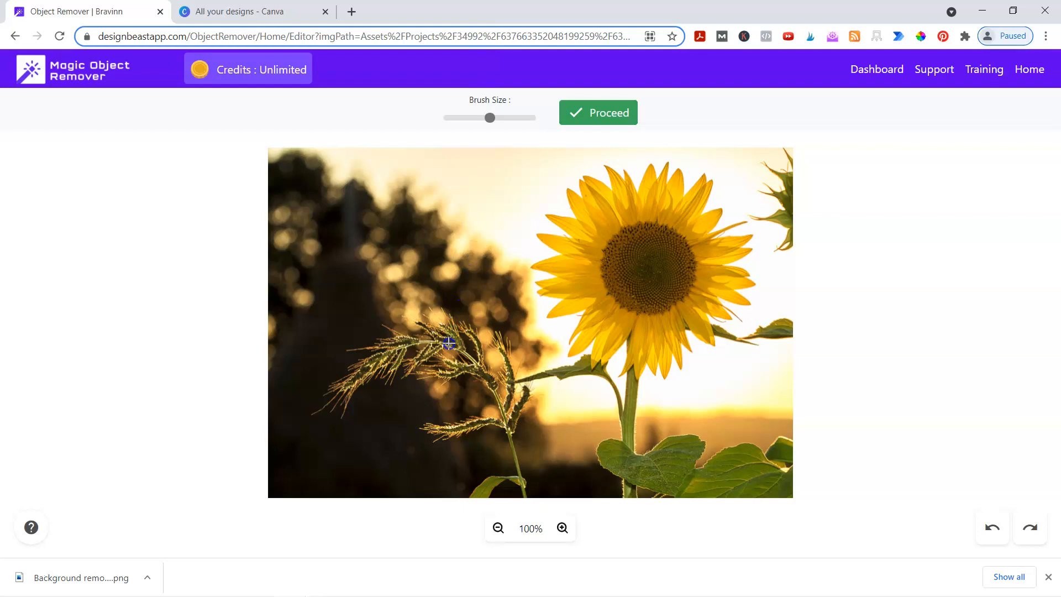
mouse_move(448, 343)
left_mouse_down()
mouse_move(398, 346)
mouse_move(347, 390)
mouse_move(464, 355)
mouse_move(458, 341)
mouse_move(477, 360)
mouse_move(473, 333)
mouse_move(502, 409)
mouse_move(508, 361)
mouse_move(511, 431)
mouse_move(522, 402)
mouse_move(486, 425)
mouse_move(434, 432)
mouse_move(510, 440)
mouse_move(523, 488)
mouse_move(472, 491)
left_mouse_up()
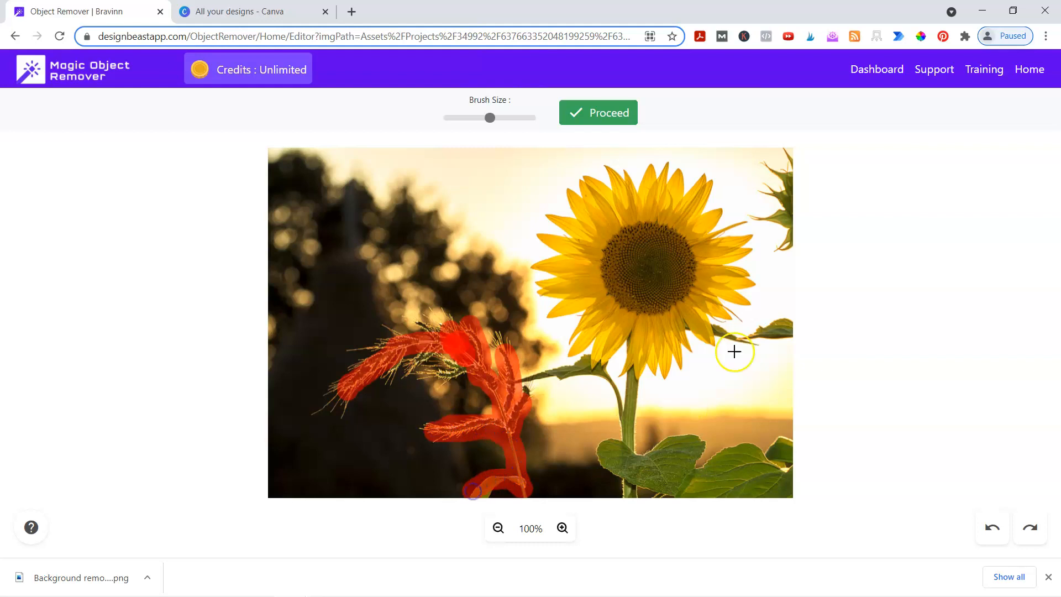
left_click(599, 115)
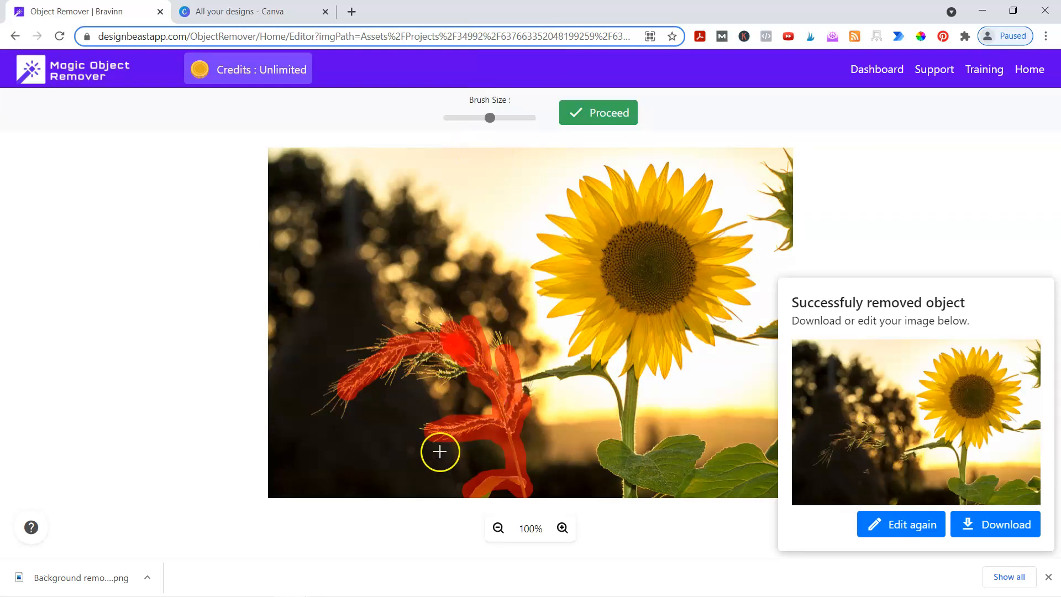
- Mask the remaining seed head, reprocess the image, and download the cleaned result.jpg
mouse_move(451, 365)
left_mouse_down()
mouse_move(411, 373)
mouse_move(430, 341)
mouse_move(421, 319)
mouse_move(446, 325)
mouse_move(455, 311)
mouse_move(473, 348)
mouse_move(503, 343)
mouse_move(522, 395)
mouse_move(501, 436)
mouse_move(381, 330)
mouse_move(391, 339)
mouse_move(351, 352)
mouse_move(386, 365)
mouse_move(325, 388)
mouse_move(322, 408)
mouse_move(356, 393)
mouse_move(342, 420)
mouse_move(407, 359)
mouse_move(390, 379)
mouse_move(434, 357)
mouse_move(434, 430)
mouse_move(430, 420)
mouse_move(444, 431)
mouse_move(503, 384)
mouse_move(494, 344)
mouse_move(495, 362)
mouse_move(424, 311)
mouse_move(480, 375)
mouse_move(454, 372)
mouse_move(493, 388)
mouse_move(504, 487)
mouse_move(474, 504)
left_mouse_up()
left_click(587, 111)
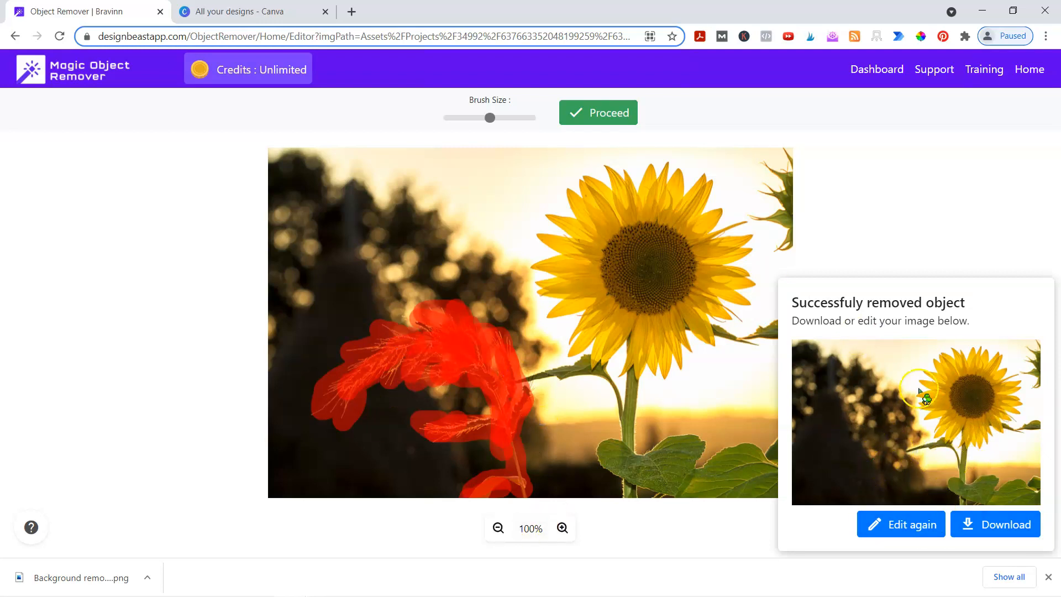
left_click(995, 524)
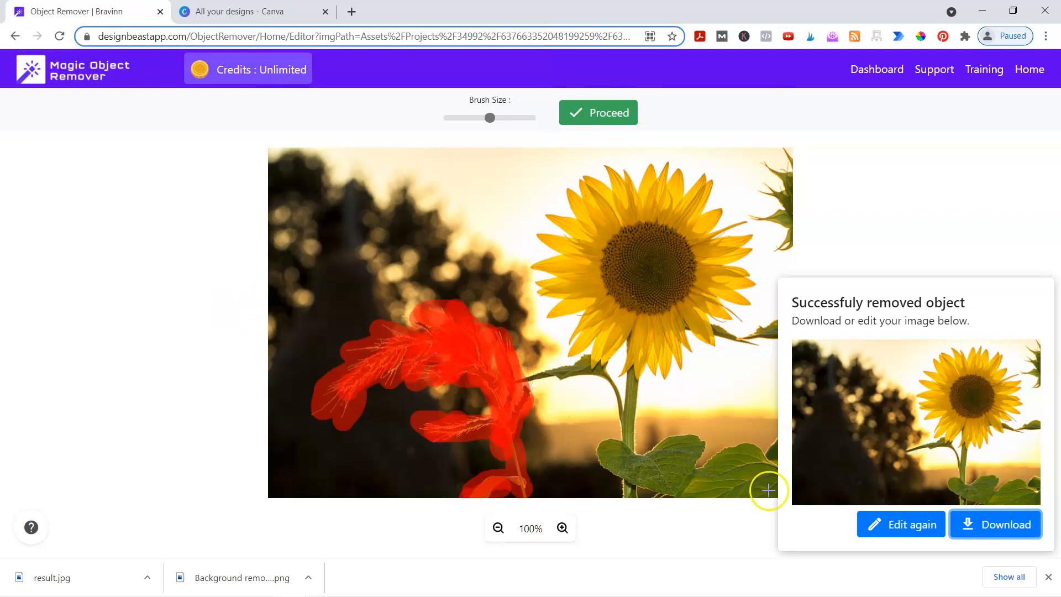
left_click(876, 67)
- Confirm leaving the remover, scroll the dashboard, and switch to the 'What is Design Beast?' slideshow
left_click(621, 128)
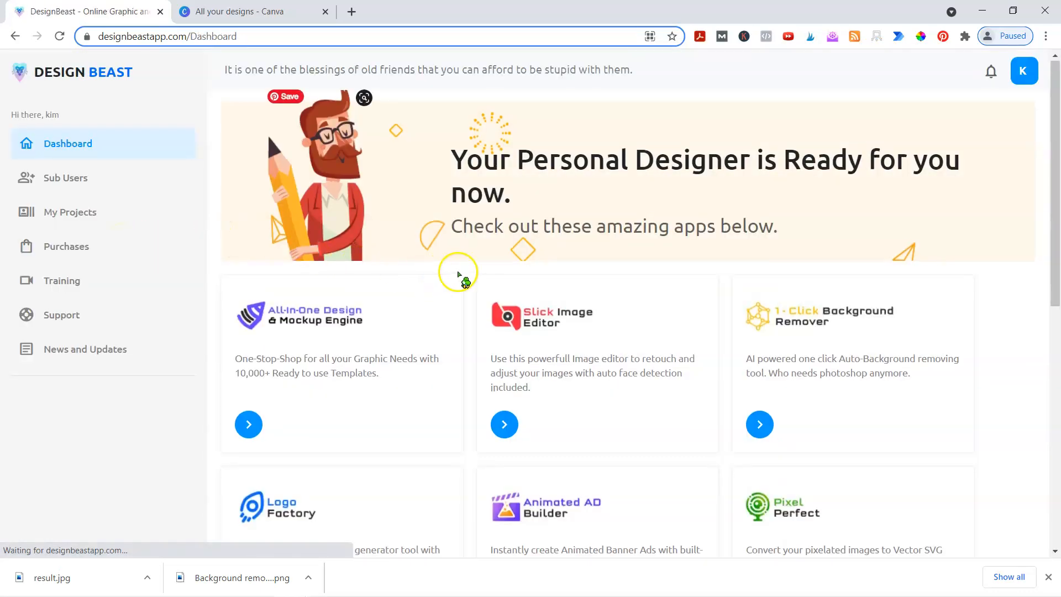
scroll(497, 282, "down", 2)
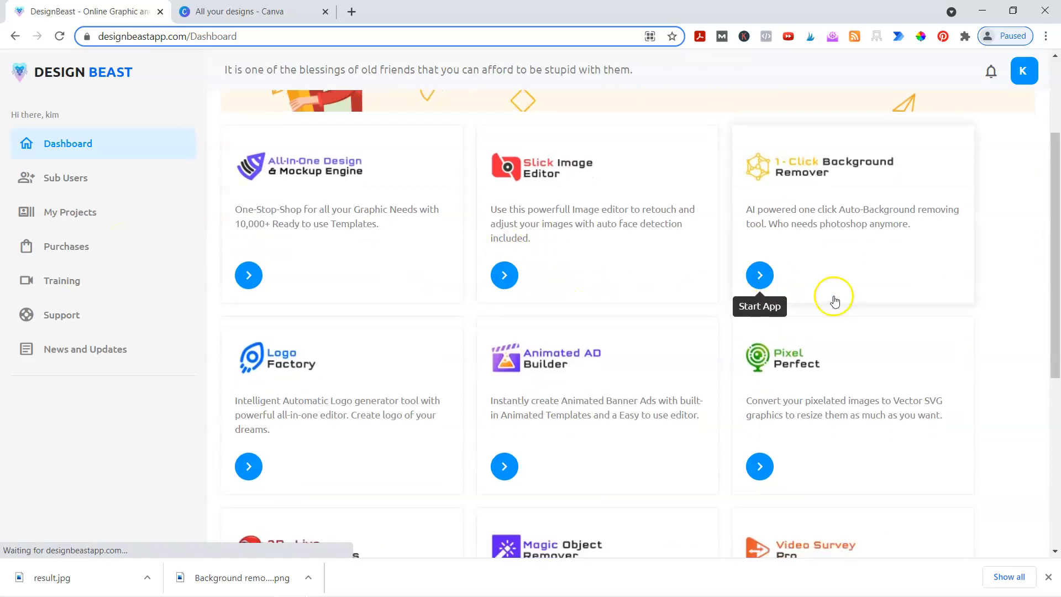
scroll(834, 296, "down", 3)
key("alt+Tab")
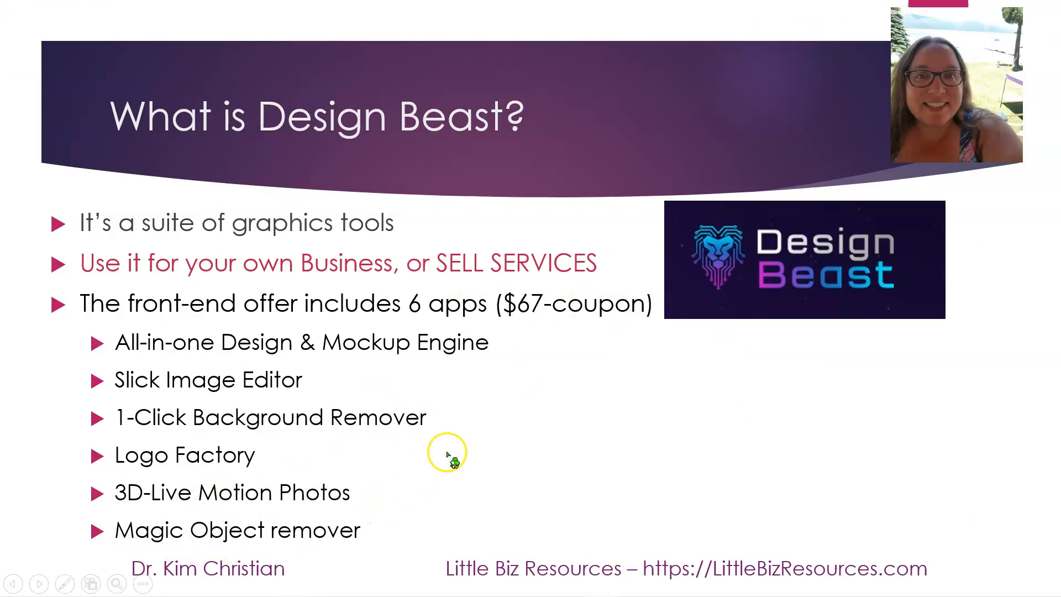
- Back in the browser, open the 3D-Live Motion Photos app and choose Live Motion Photos
key("alt+Tab")
left_click(326, 390)
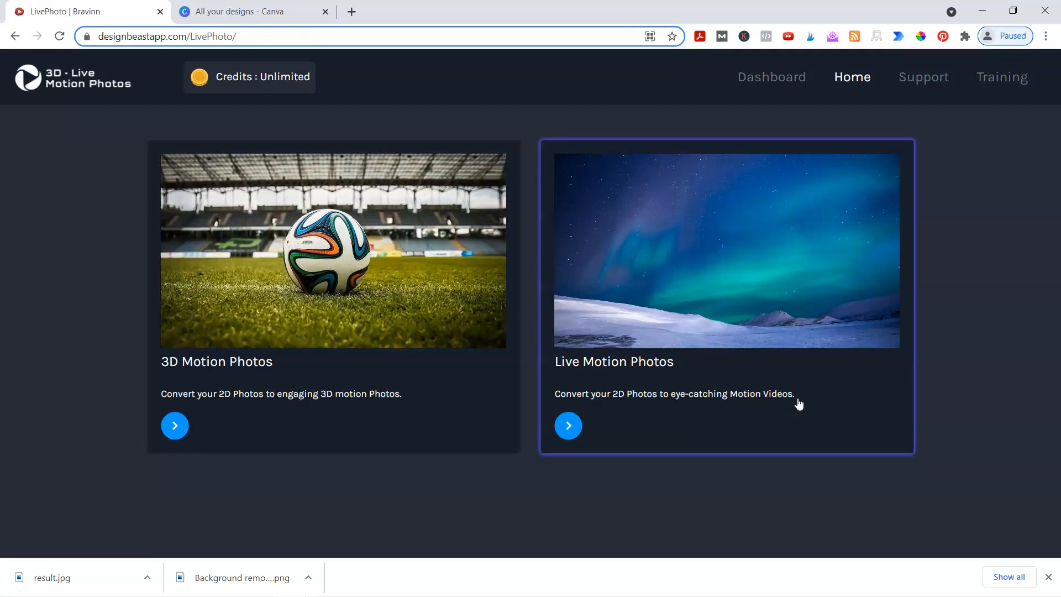
left_click(733, 389)
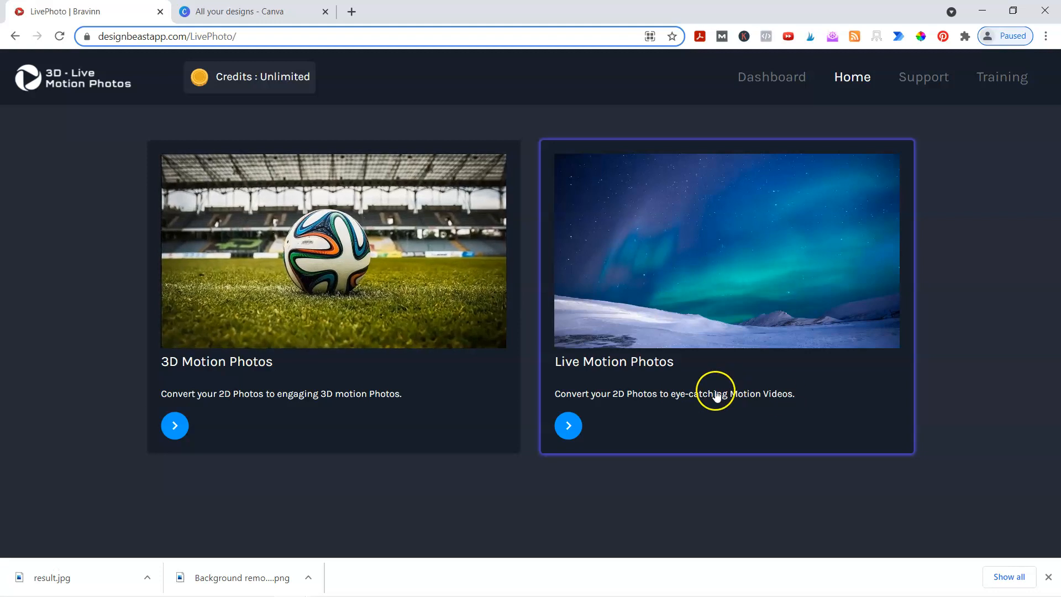
- Upload the sunflower photo and crop it at Mobile resolution around the sunflower head and stem
left_click(647, 405)
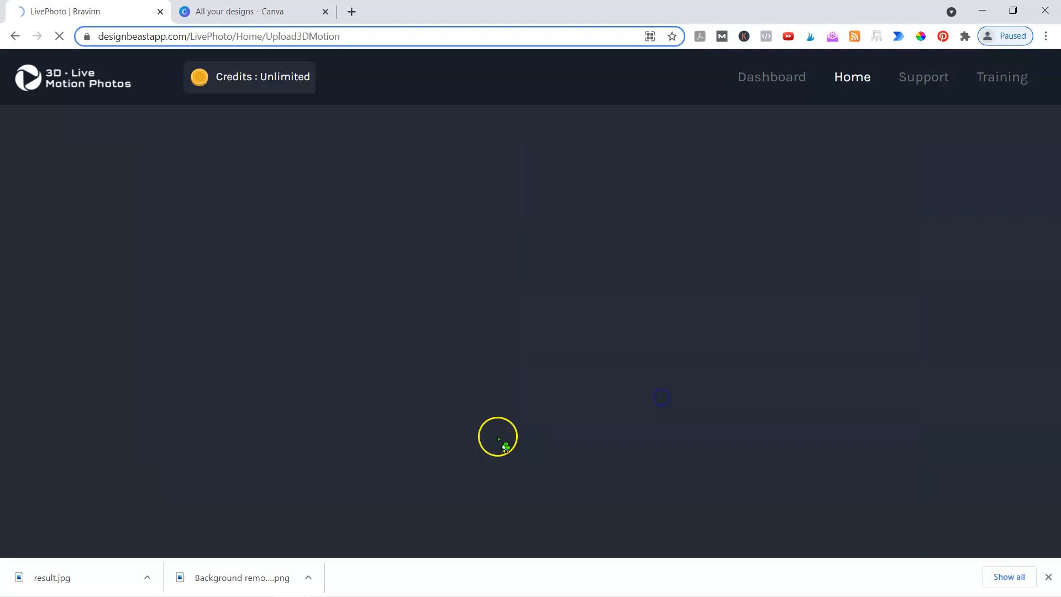
left_click(175, 447)
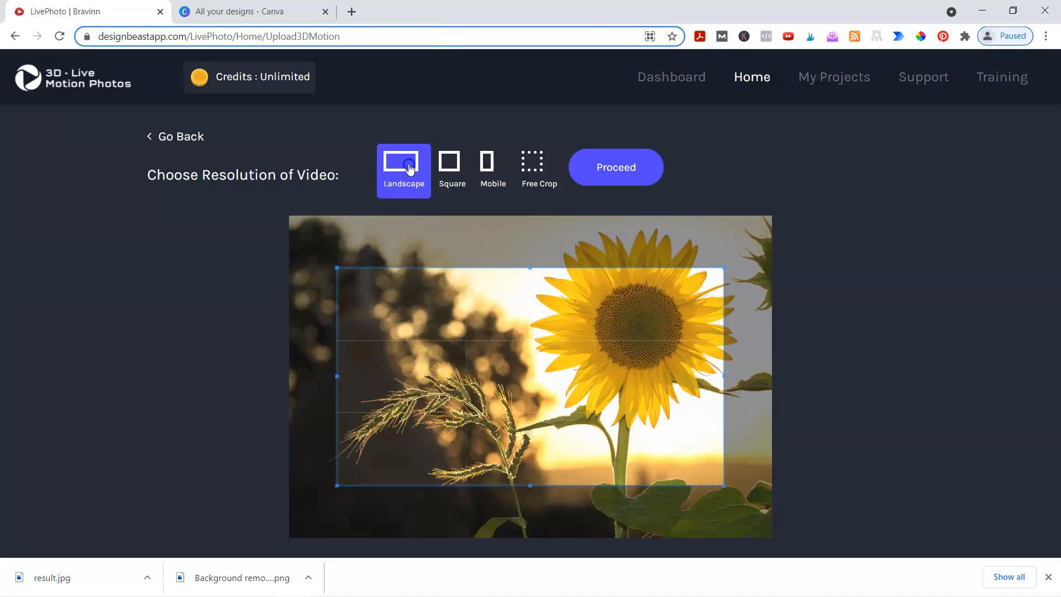
left_click(488, 166)
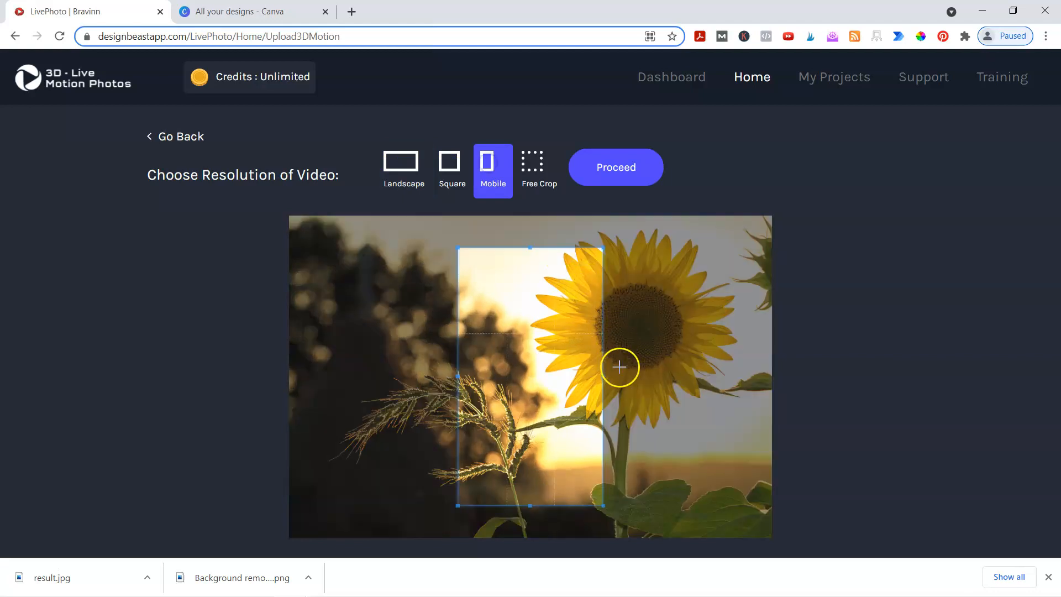
left_click_drag(569, 387, 648, 348)
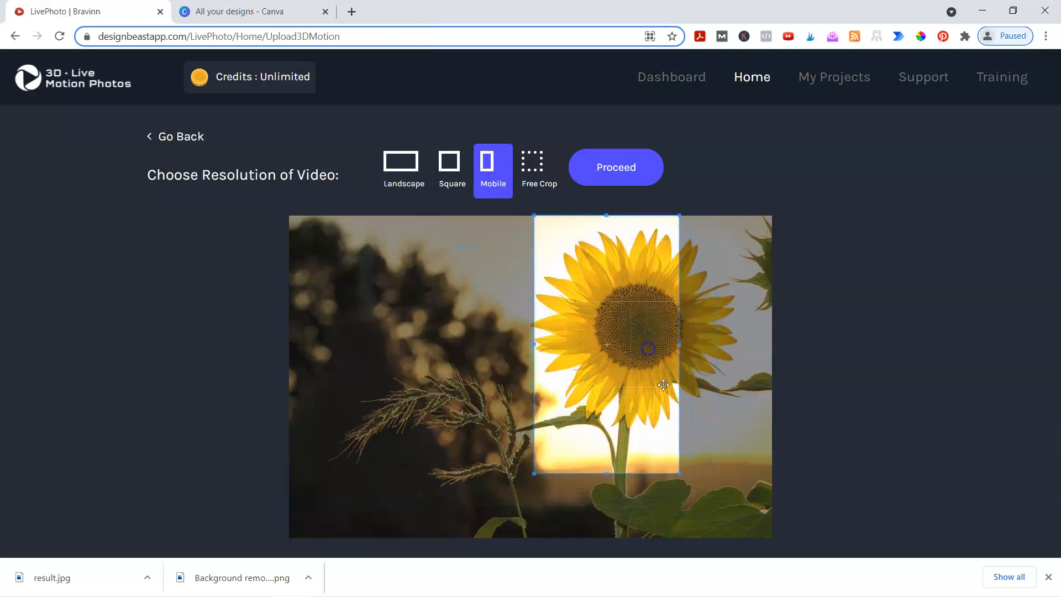
left_click_drag(680, 474, 741, 519)
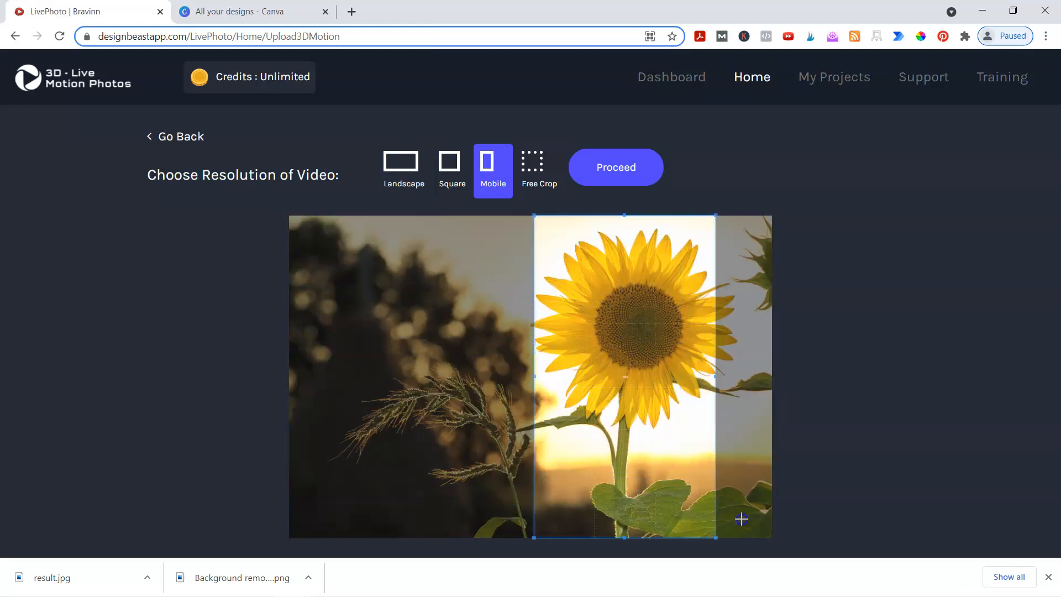
left_click_drag(679, 471, 679, 476)
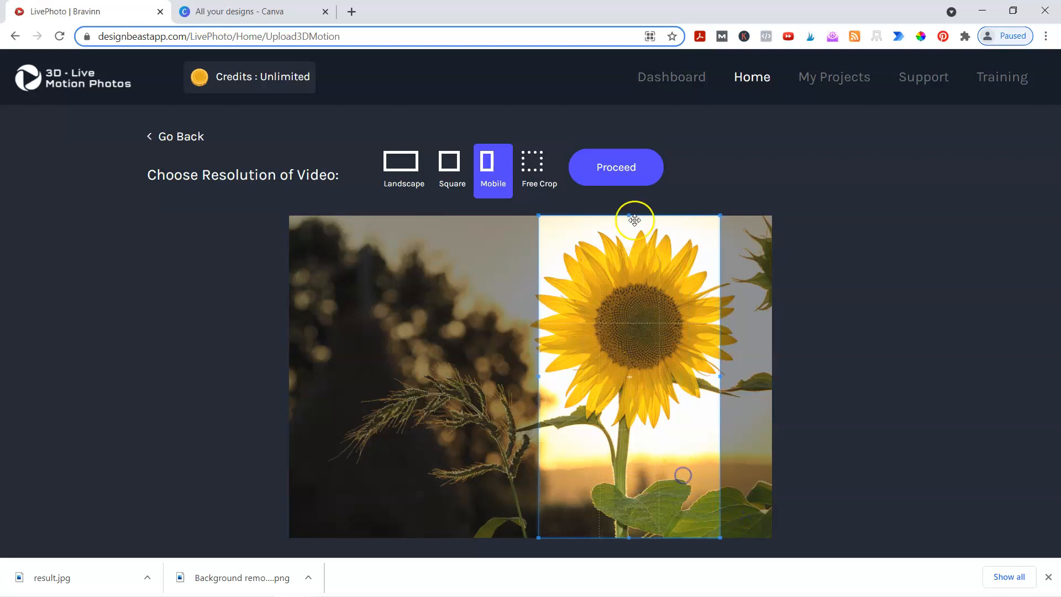
left_click(637, 176)
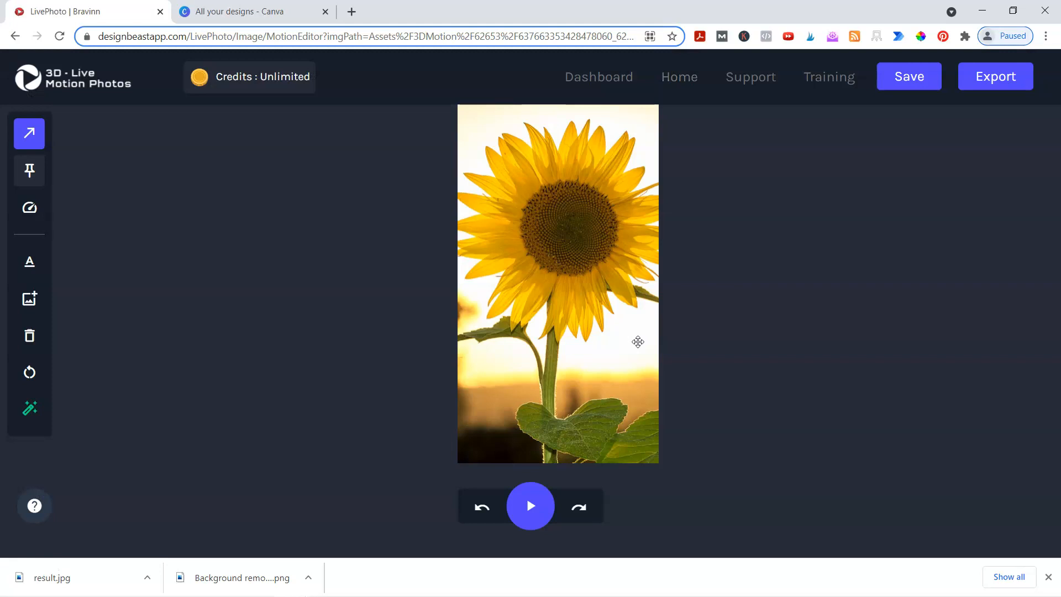
- Preview the photo, then draw motion arrows beside the stem, lower left and along the top
left_click(530, 503)
left_click_drag(604, 347, 641, 316)
left_click_drag(586, 377, 644, 331)
left_click_drag(620, 380, 634, 364)
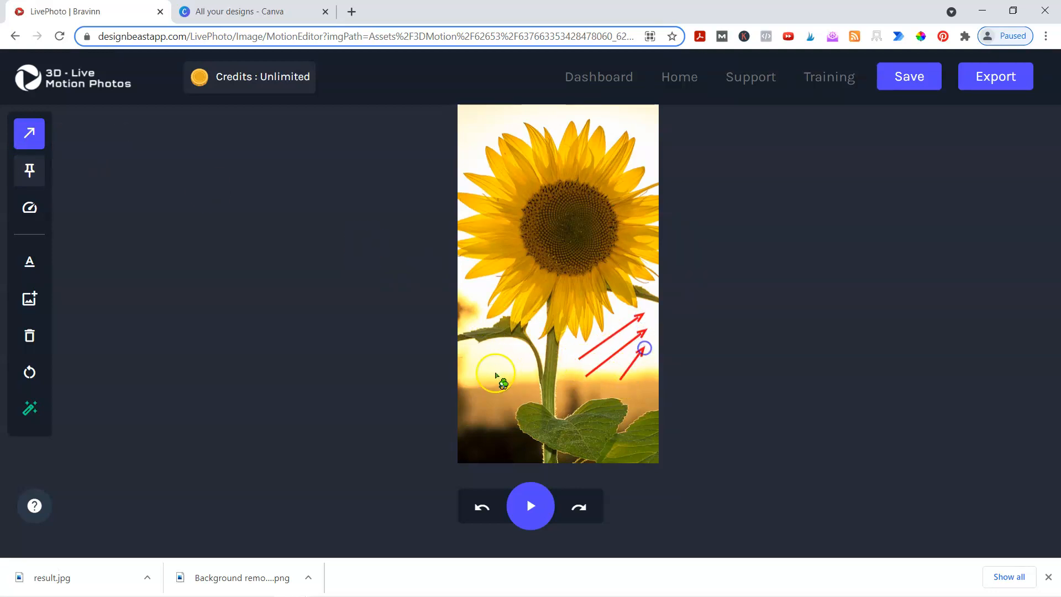
left_click_drag(515, 379, 473, 382)
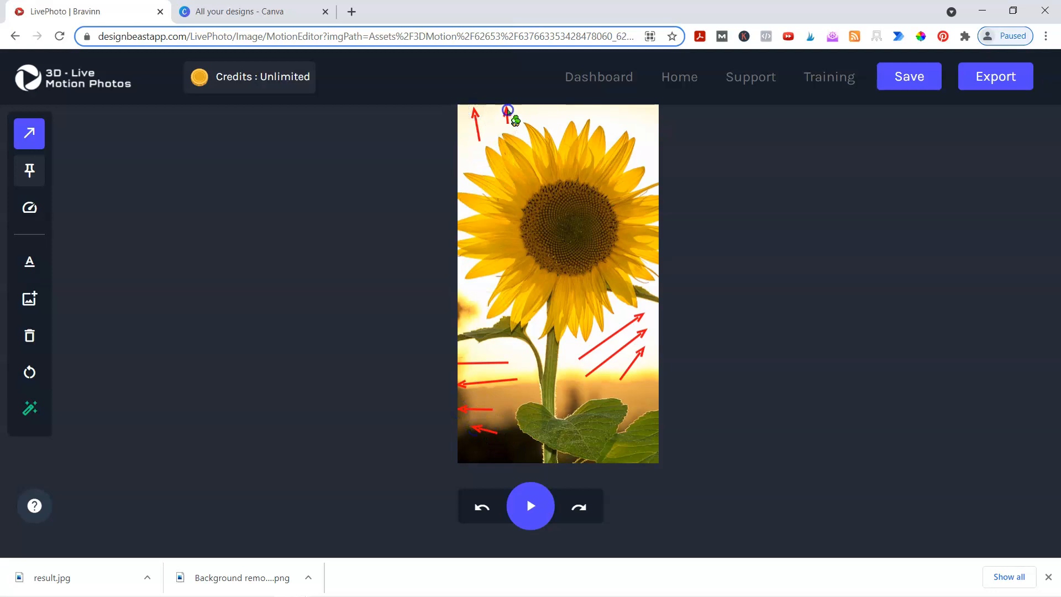
left_click_drag(557, 120, 557, 106)
left_click_drag(629, 122, 651, 112)
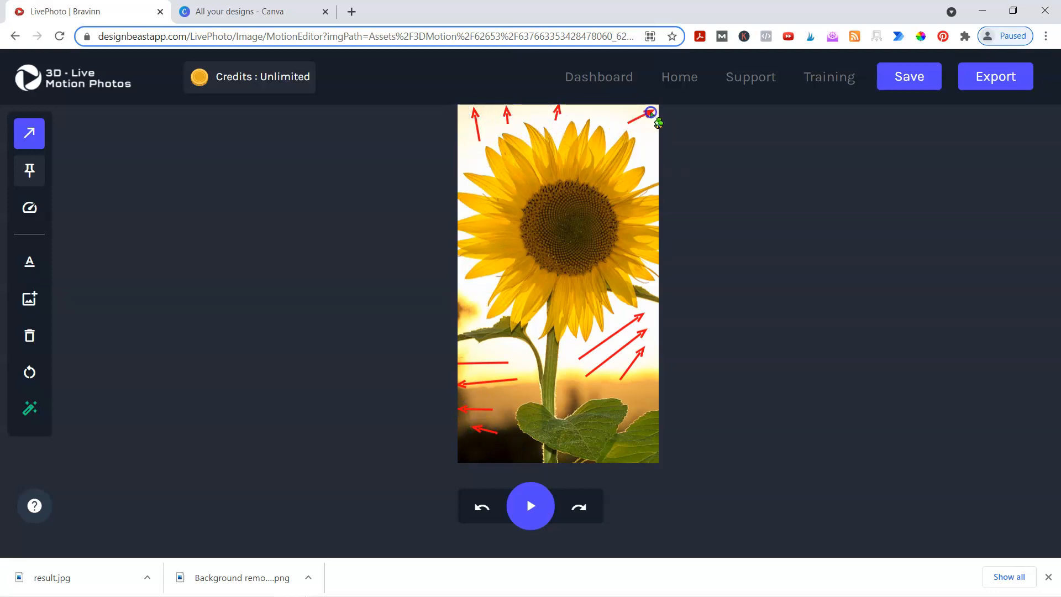
- Preview the animation twice, then add arrows above the stem and near the top
left_click(530, 505)
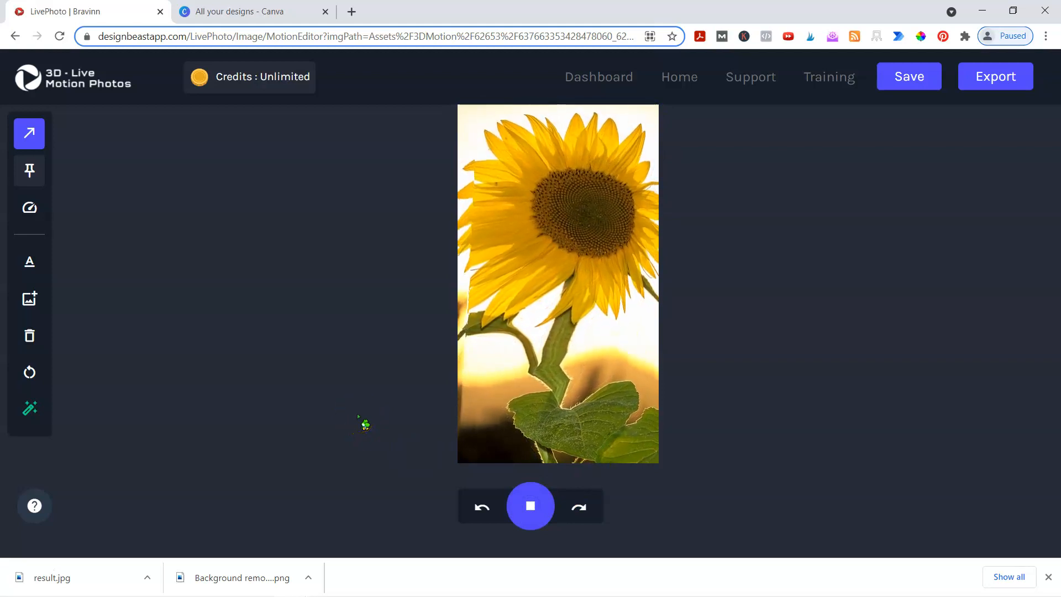
left_click(519, 506)
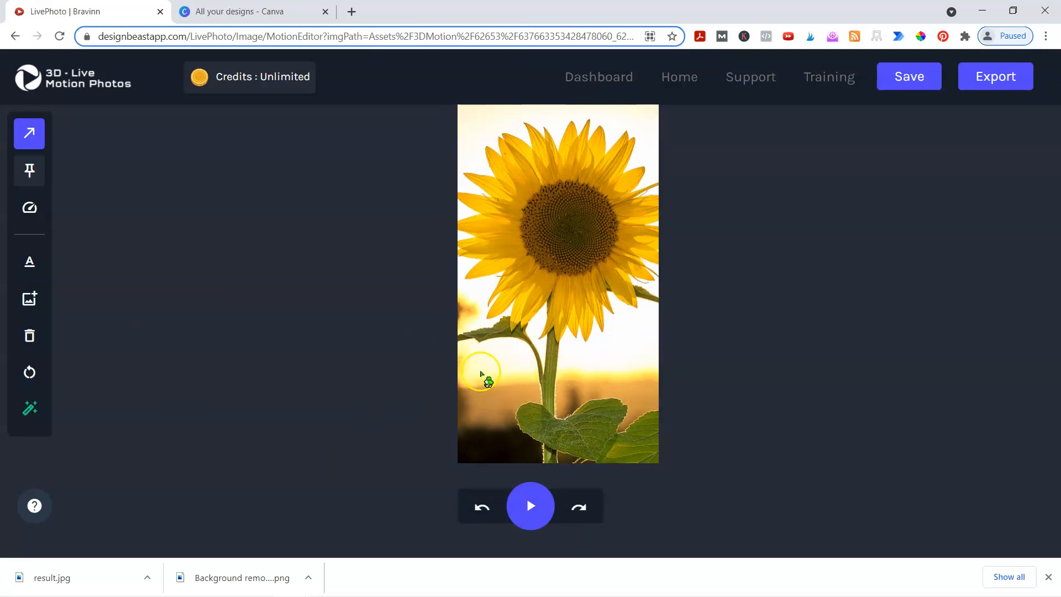
left_click(516, 497)
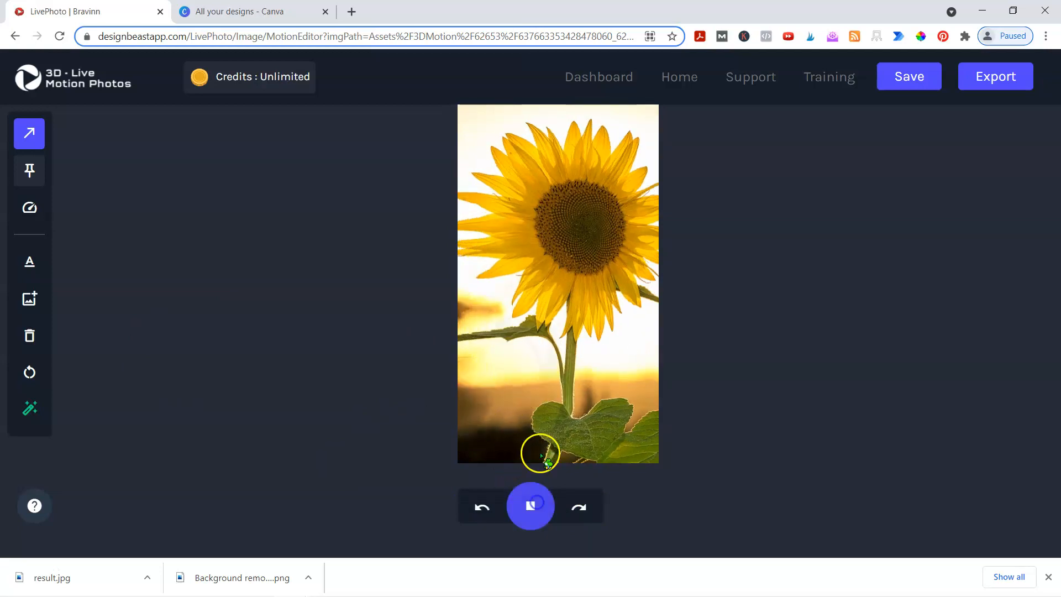
left_click(487, 506)
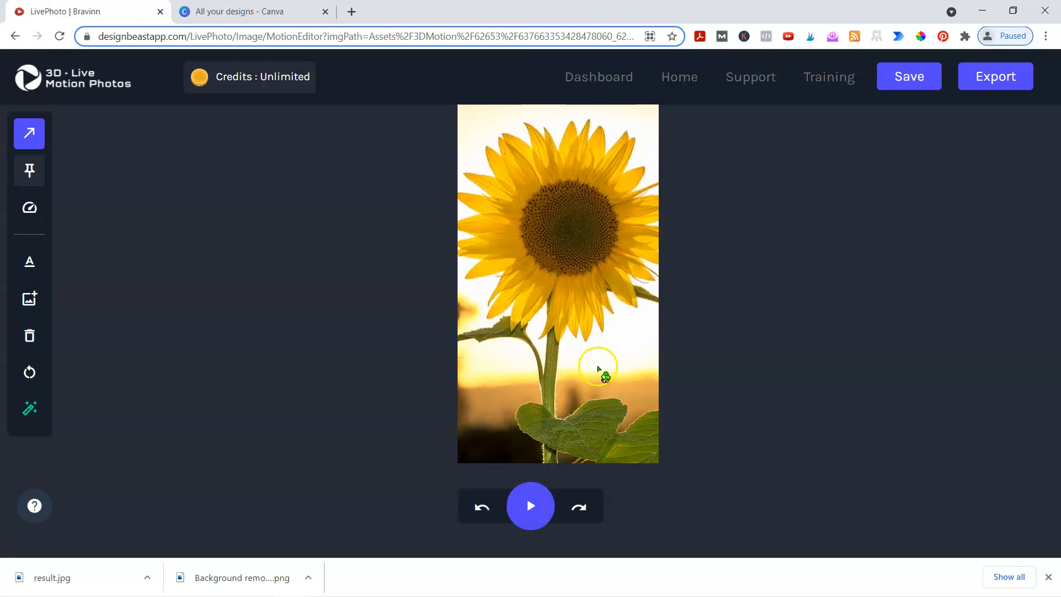
left_click_drag(593, 359, 651, 334)
left_click_drag(614, 123, 646, 113)
- Preview again, undo the two upper arrows, and open the animation speed setting at 1
left_click(531, 505)
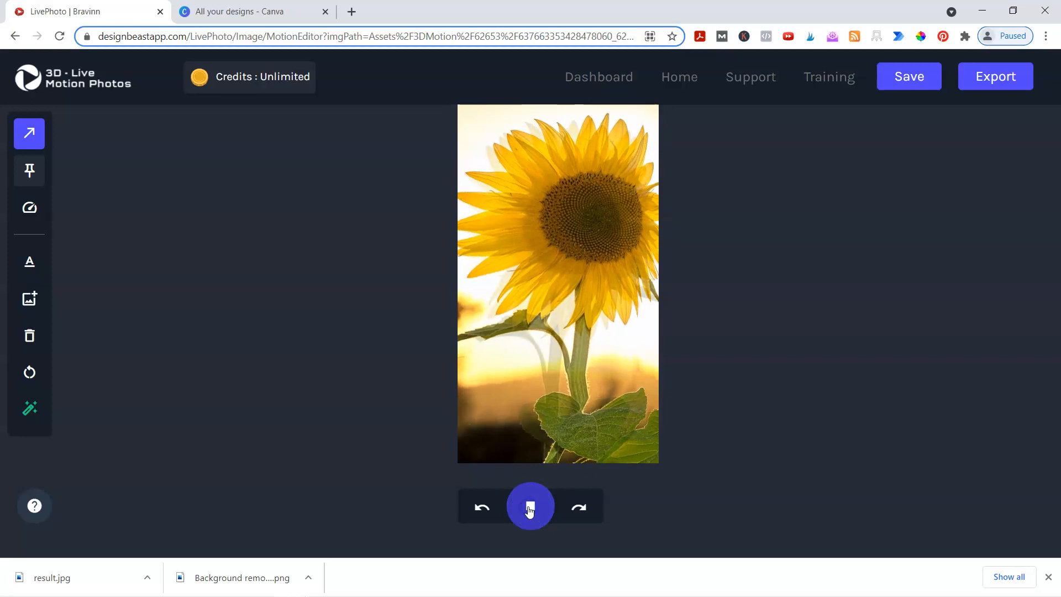
left_click(529, 508)
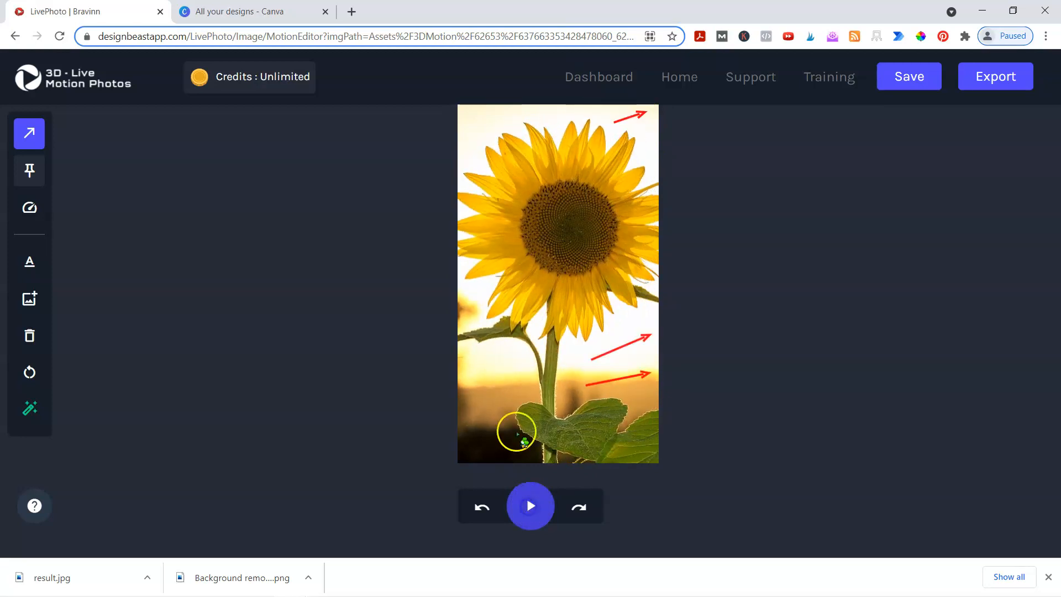
left_click(480, 507)
left_click(481, 507)
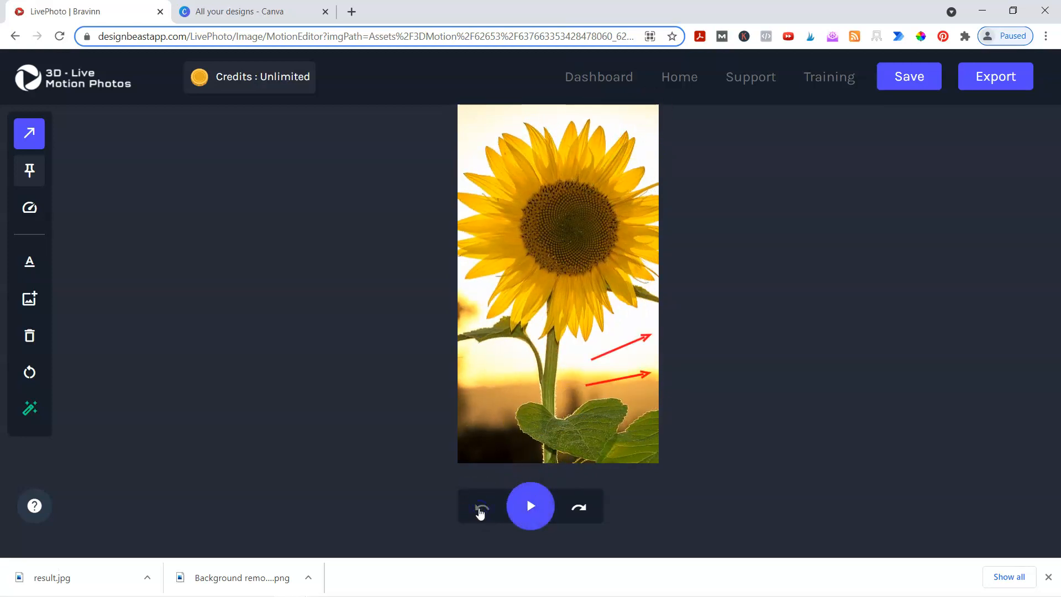
left_click(28, 223)
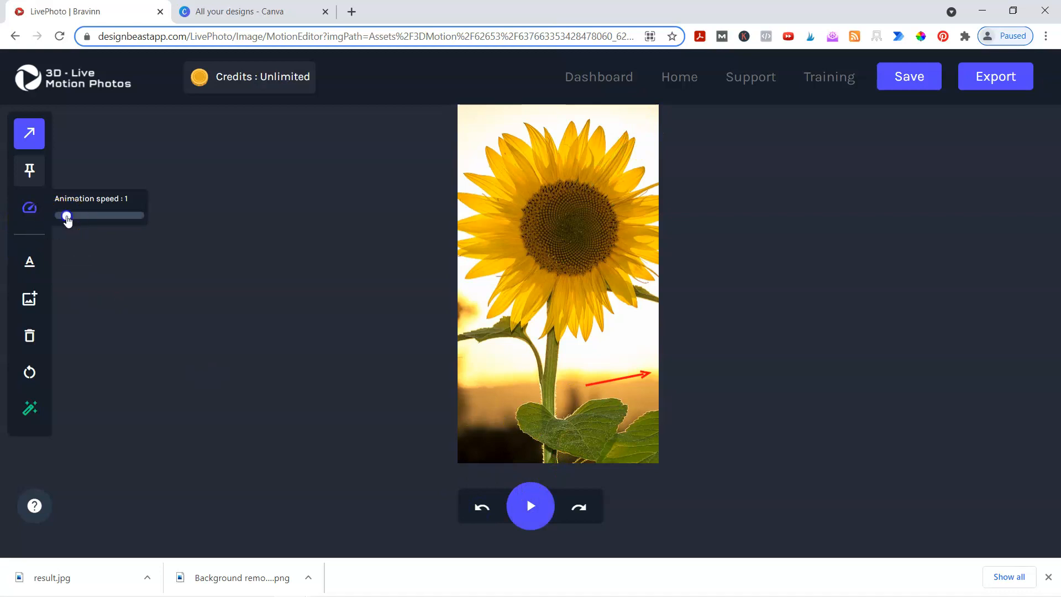
- Place trial pins on the top petals and by the stem, preview, then undo the pin and arrow
left_click(30, 173)
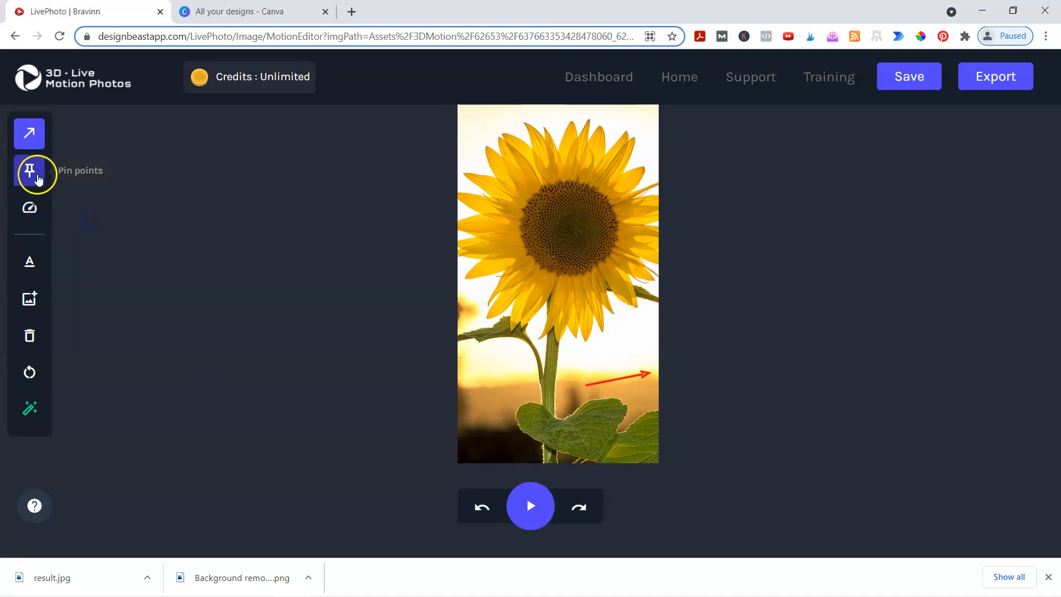
left_click(618, 129)
left_click(627, 341)
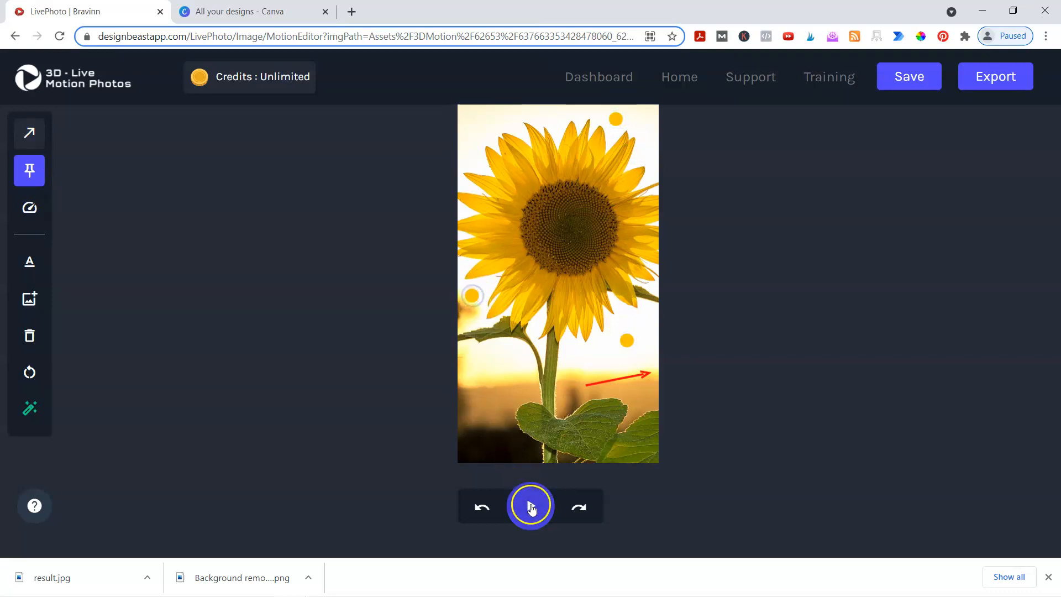
left_click(530, 505)
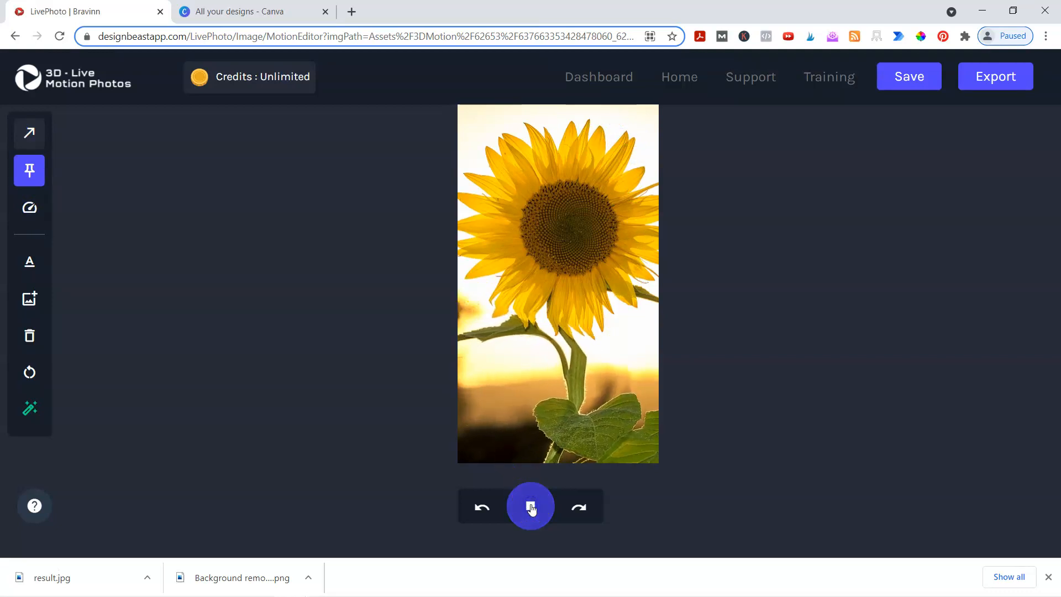
left_click(531, 508)
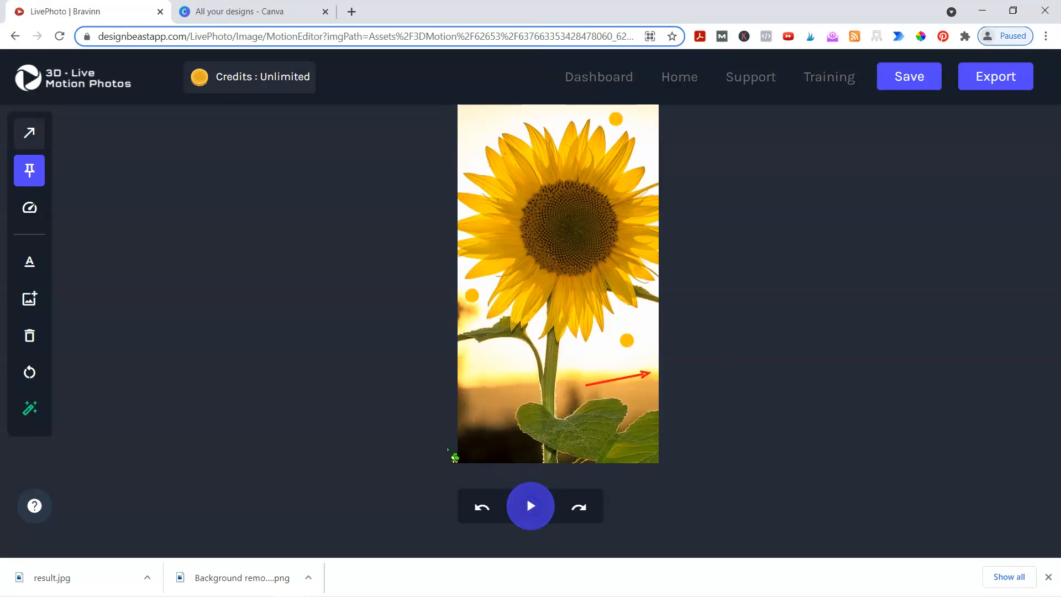
left_click(481, 508)
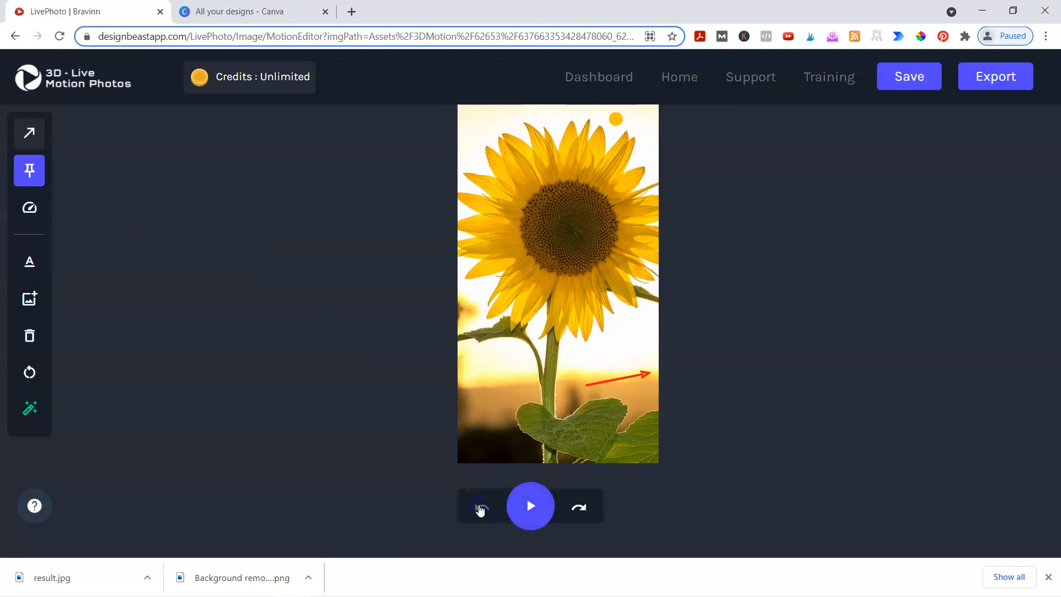
left_click(481, 508)
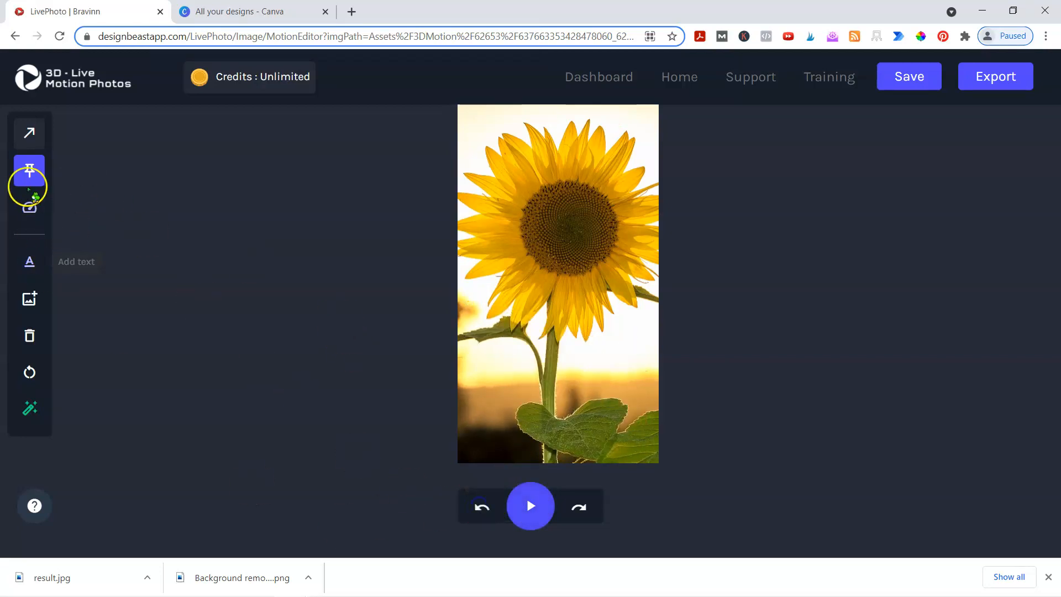
- Pin the sunflower's petals around the head, the stem, and the three leaves
left_click(638, 157)
left_click(478, 161)
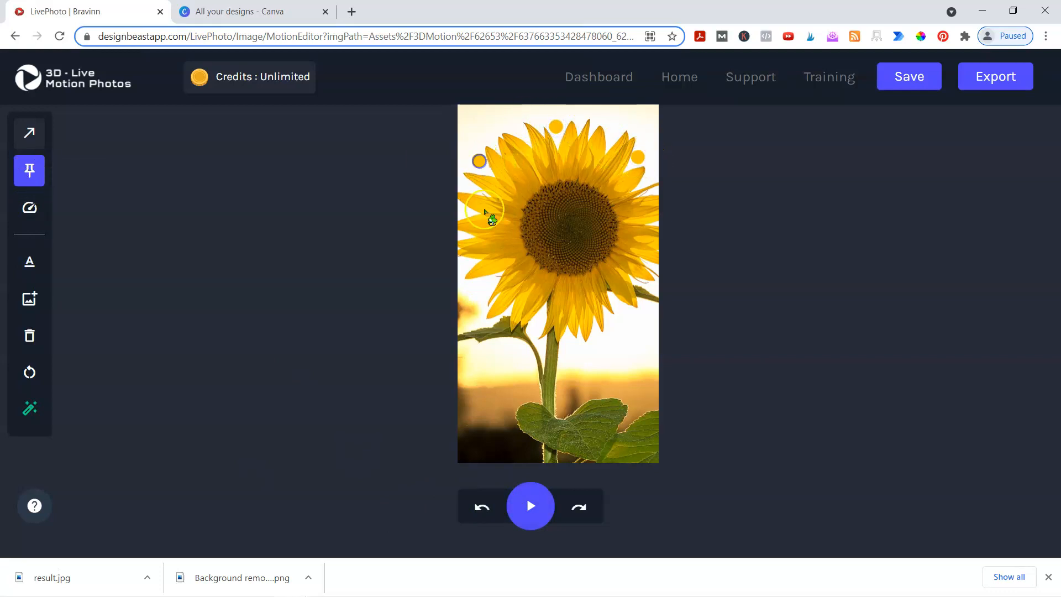
left_click(610, 319)
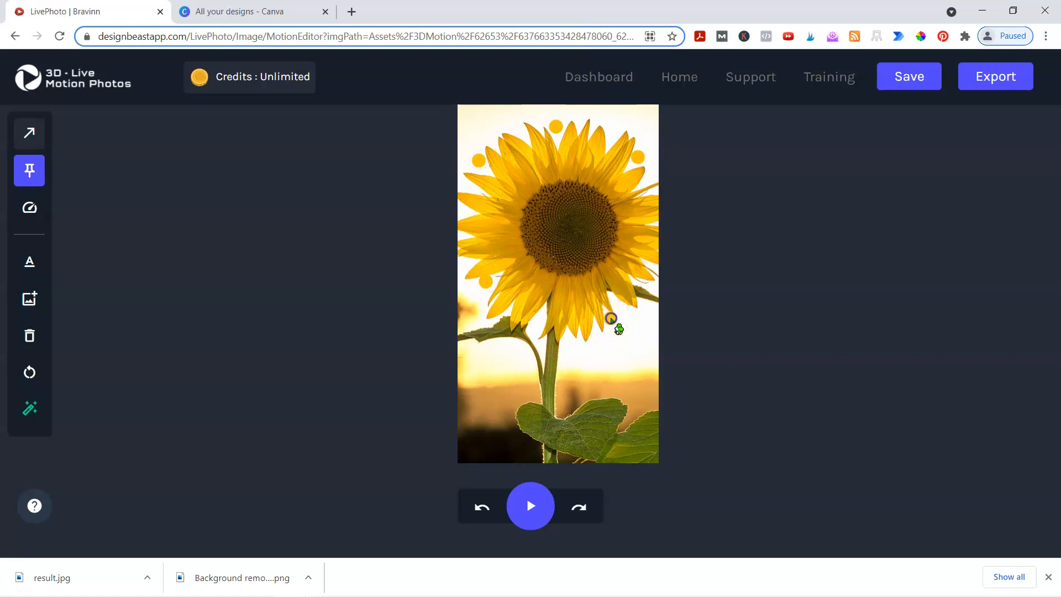
left_click(550, 363)
left_click(543, 439)
left_click(583, 426)
left_click(629, 439)
left_click(491, 331)
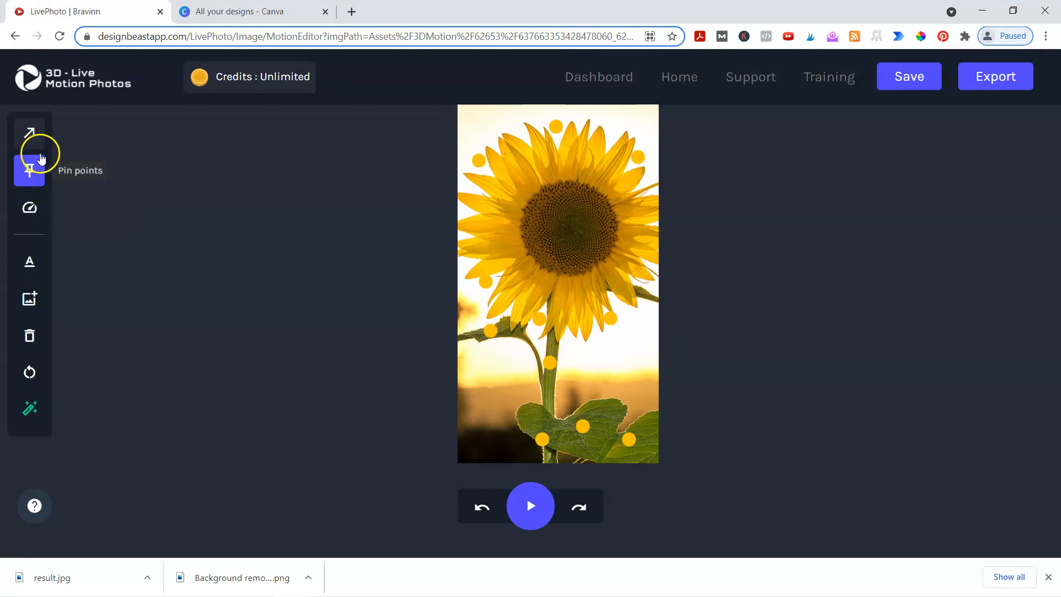
- Draw motion arrows along the top edge, mid-right and lower image, then preview the animation
left_click(29, 134)
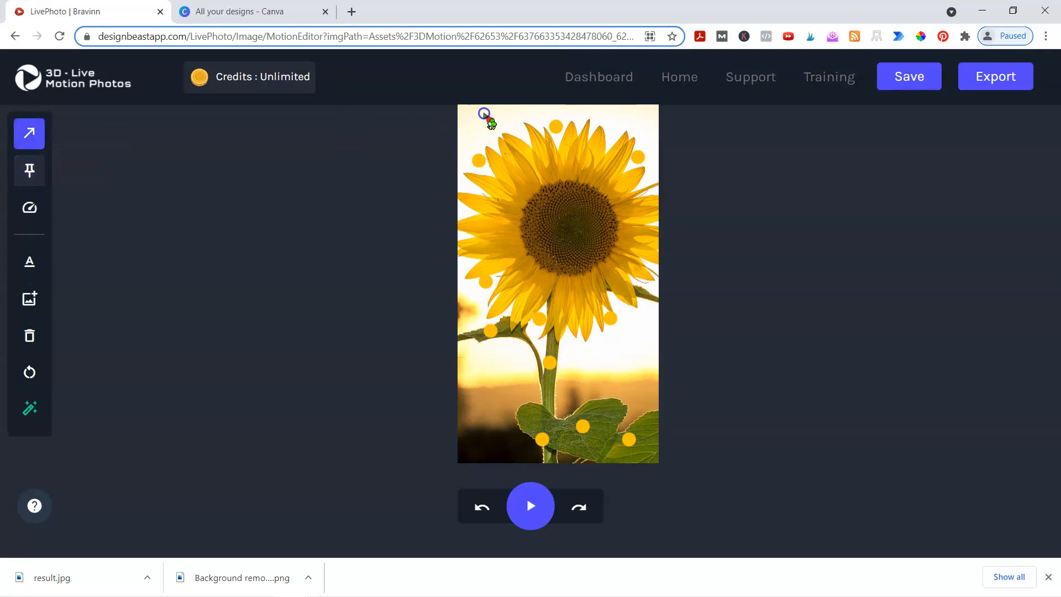
left_click_drag(513, 117, 518, 105)
left_click_drag(620, 118, 656, 105)
left_click_drag(626, 331, 652, 329)
left_click_drag(601, 364, 657, 367)
mouse_move(507, 363)
left_mouse_down()
mouse_move(460, 380)
mouse_move(479, 419)
left_mouse_up()
left_click(524, 507)
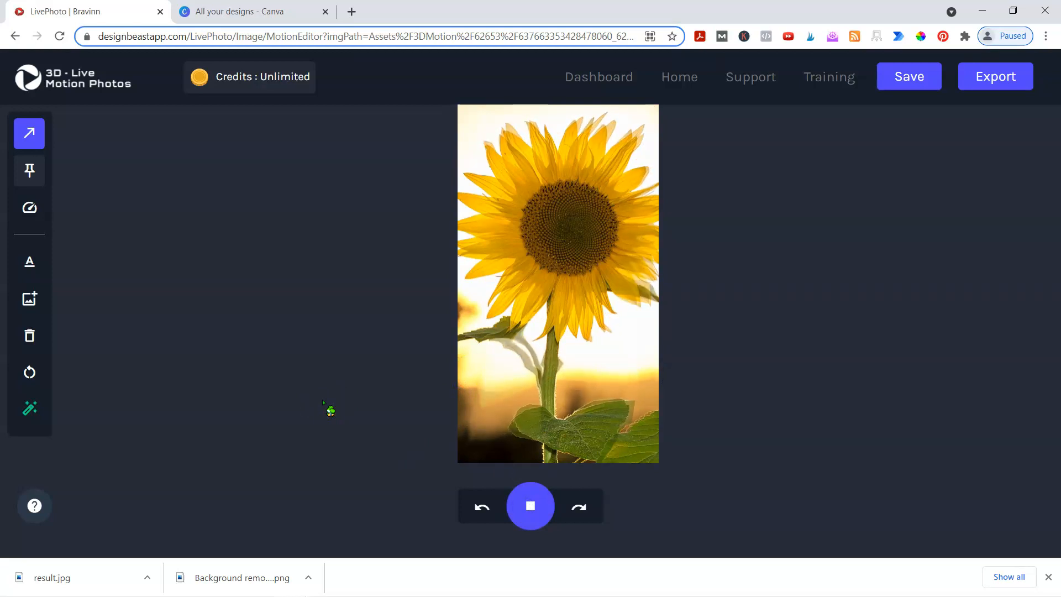
- Discard the Live Motion edits and upload the sunflower image into a new 3D Motion Photo
left_click(83, 87)
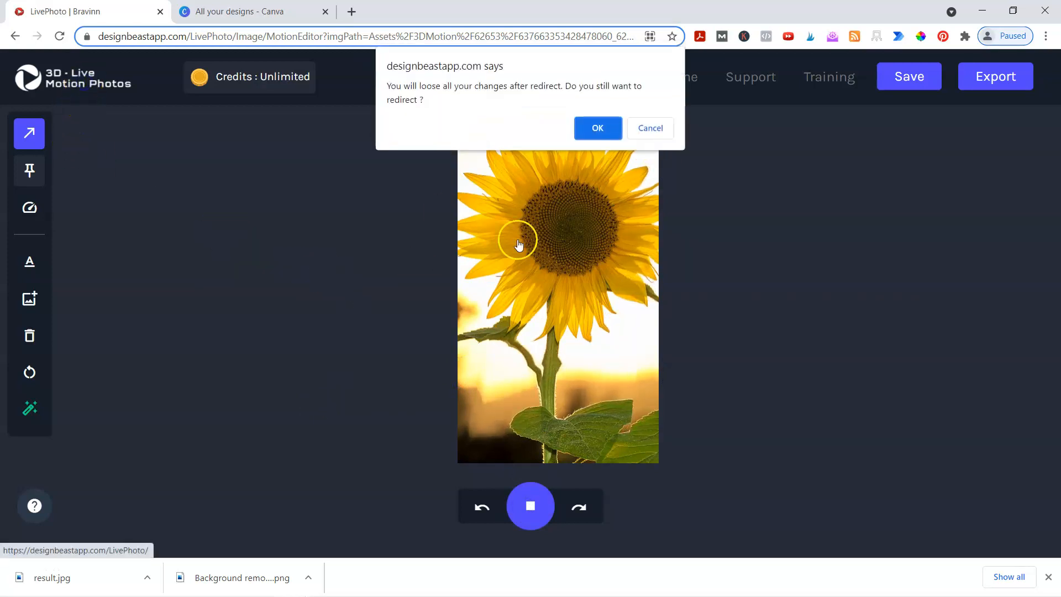
left_click(606, 134)
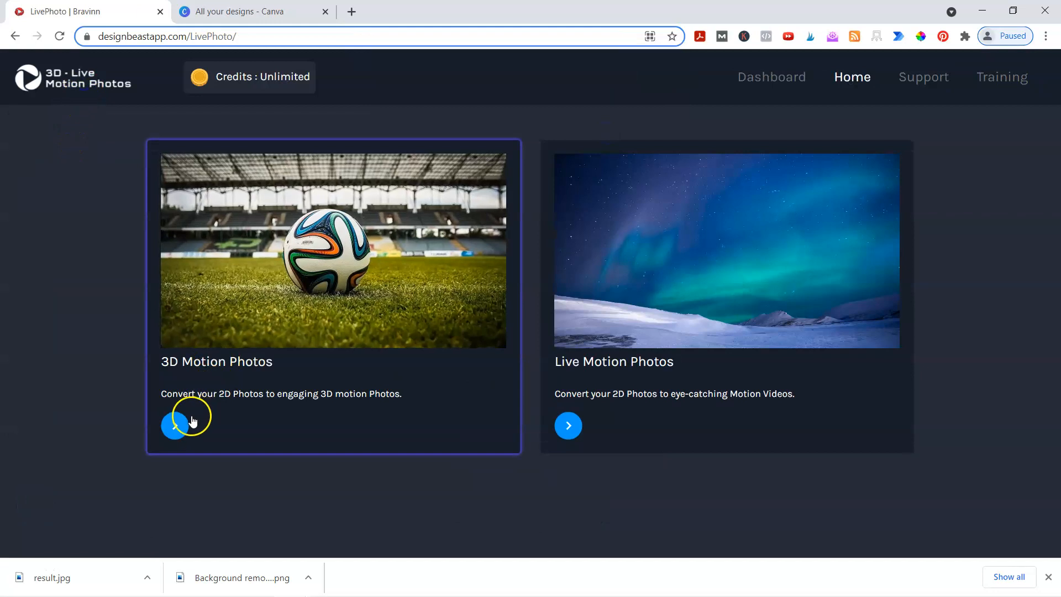
left_click(190, 417)
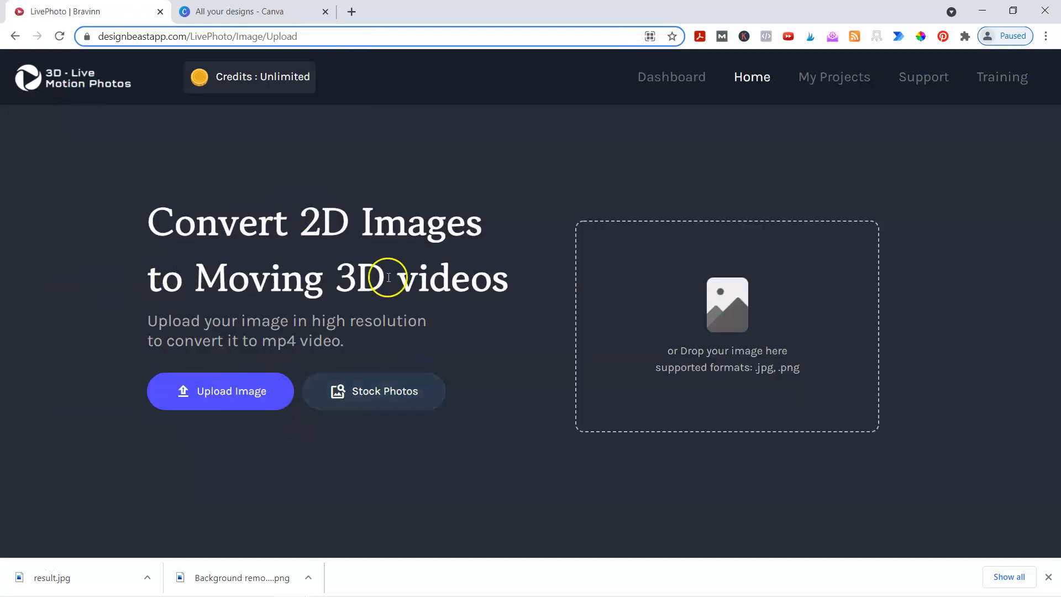
left_click(197, 389)
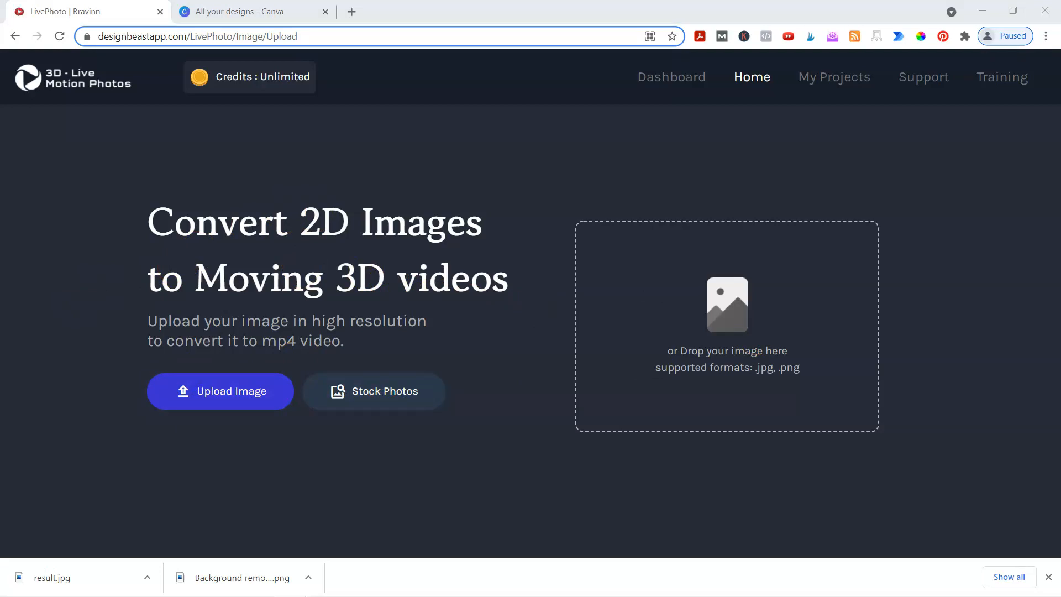
double_click(264, 287)
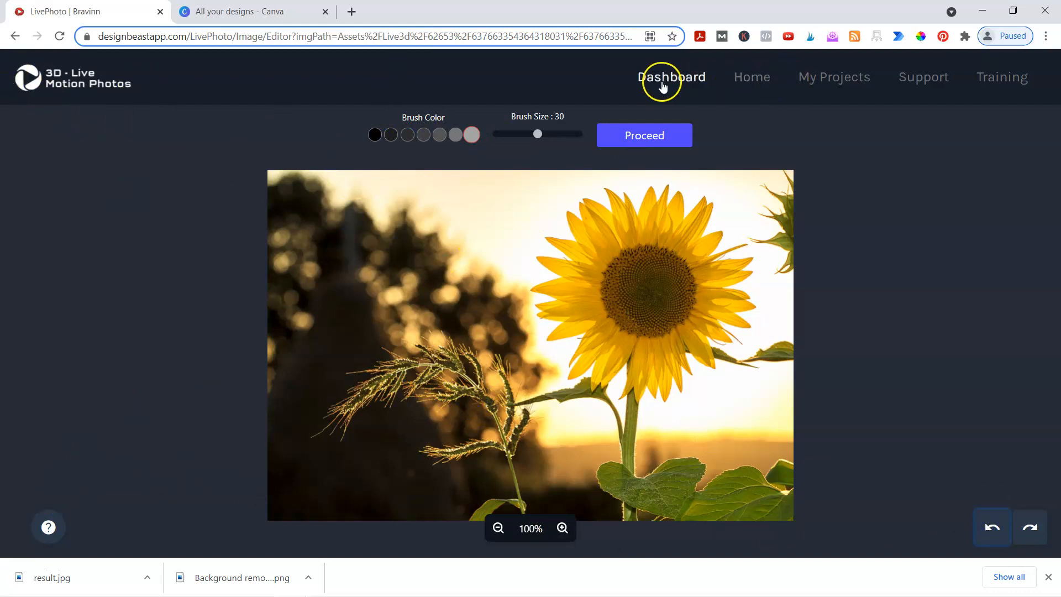
- Return home, start a new motion photo project, and choose the sunflower image to upload
left_click(79, 89)
left_click(270, 410)
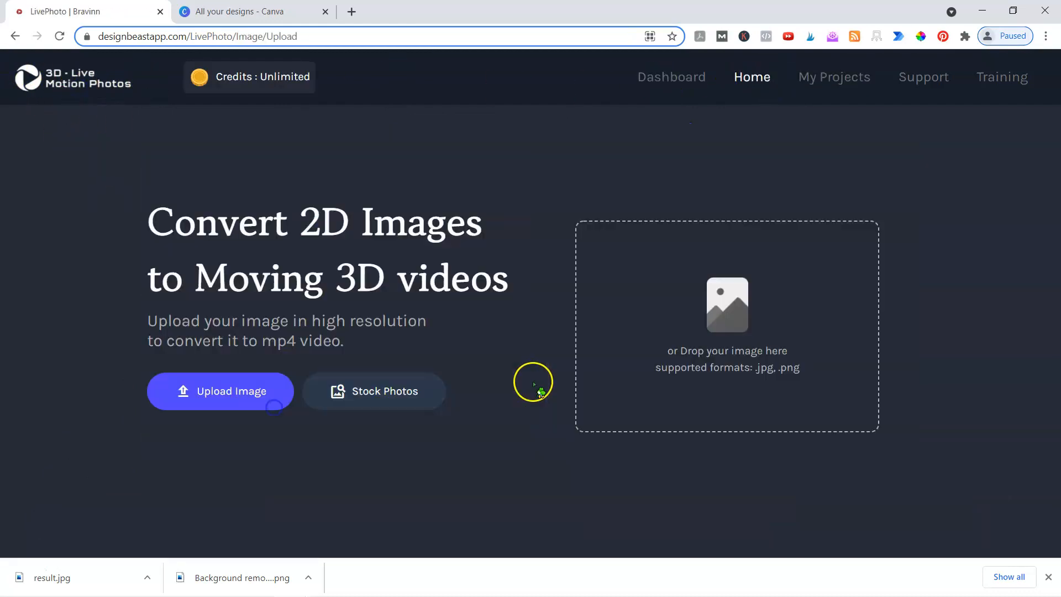
left_click(241, 396)
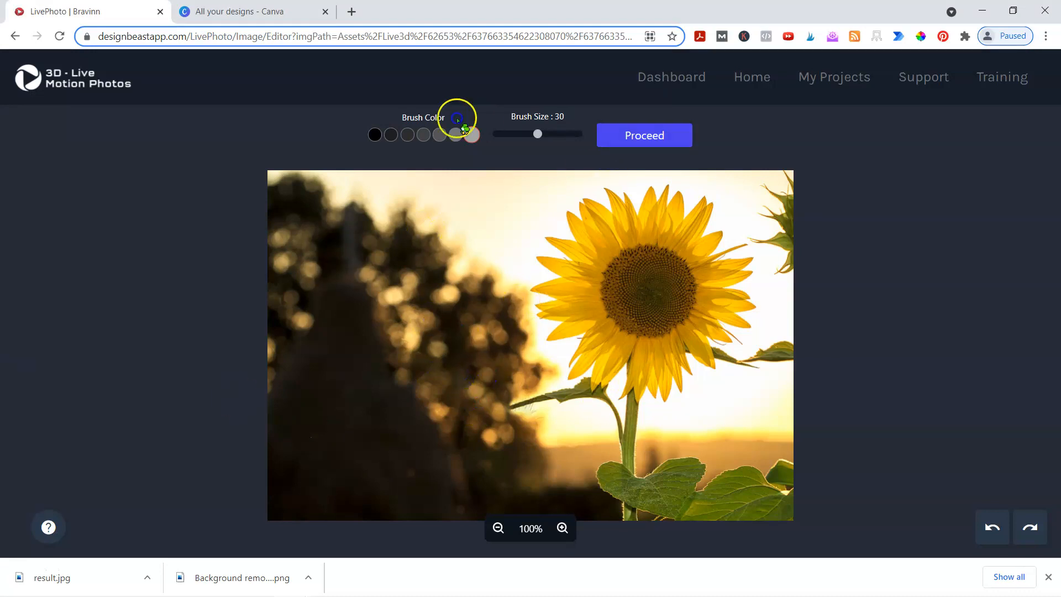
- Paint the grey mask over the whole sunflower and its petals, then queue project result.jpg
right_click(1011, 76)
left_click(163, 258)
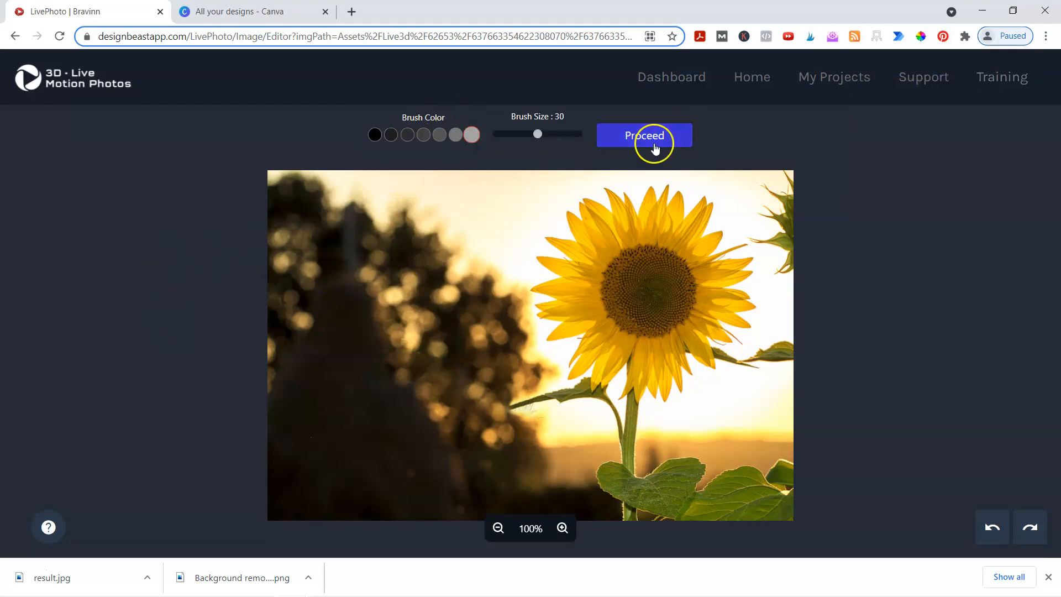
mouse_move(590, 230)
left_mouse_down()
mouse_move(643, 303)
mouse_move(564, 348)
mouse_move(646, 331)
mouse_move(652, 311)
mouse_move(684, 293)
mouse_move(542, 293)
mouse_move(621, 309)
mouse_move(625, 285)
mouse_move(731, 263)
mouse_move(725, 246)
mouse_move(708, 280)
mouse_move(725, 243)
mouse_move(697, 336)
mouse_move(594, 376)
mouse_move(637, 404)
mouse_move(630, 506)
mouse_move(627, 432)
mouse_move(612, 412)
mouse_move(552, 401)
mouse_move(580, 389)
mouse_move(606, 353)
mouse_move(570, 348)
mouse_move(599, 321)
mouse_move(557, 307)
mouse_move(583, 274)
mouse_move(557, 259)
mouse_move(588, 208)
mouse_move(621, 208)
mouse_move(662, 185)
mouse_move(683, 192)
left_mouse_up()
mouse_move(690, 232)
left_mouse_down()
mouse_move(710, 226)
mouse_move(735, 259)
mouse_move(730, 314)
mouse_move(655, 393)
mouse_move(704, 356)
mouse_move(671, 389)
mouse_move(612, 392)
mouse_move(577, 368)
left_mouse_up()
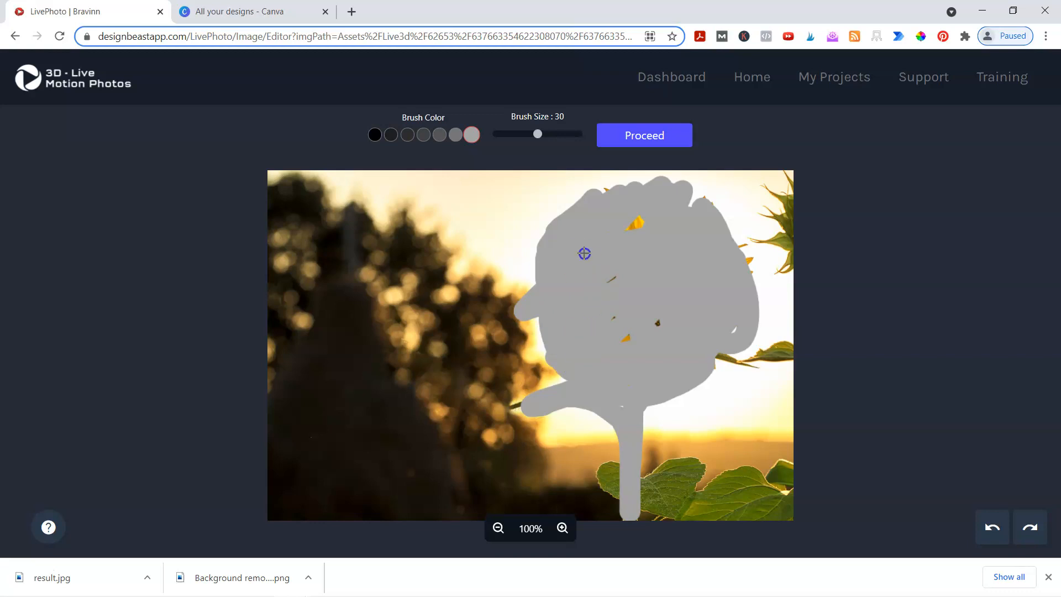
left_click_drag(635, 215, 649, 327)
left_click_drag(737, 249, 745, 268)
right_click(745, 268)
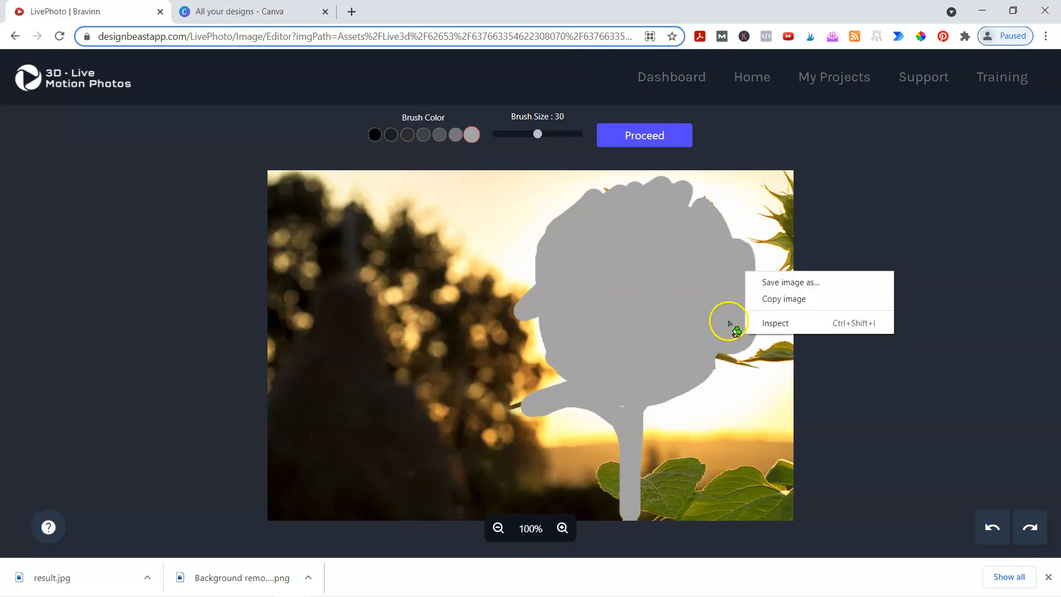
left_click_drag(727, 322, 716, 352)
left_click_drag(585, 190, 657, 192)
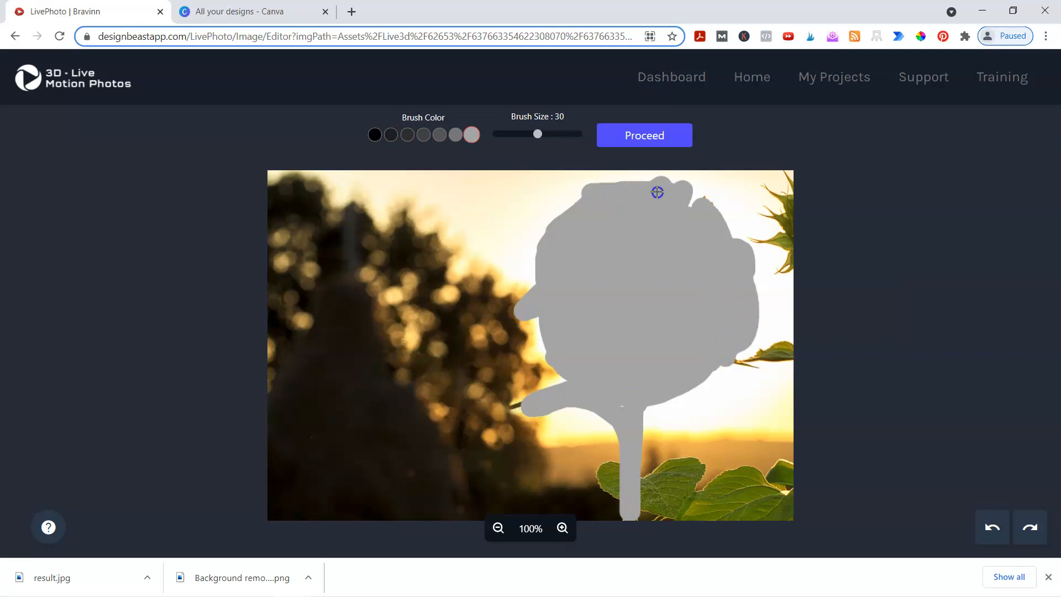
left_click(630, 138)
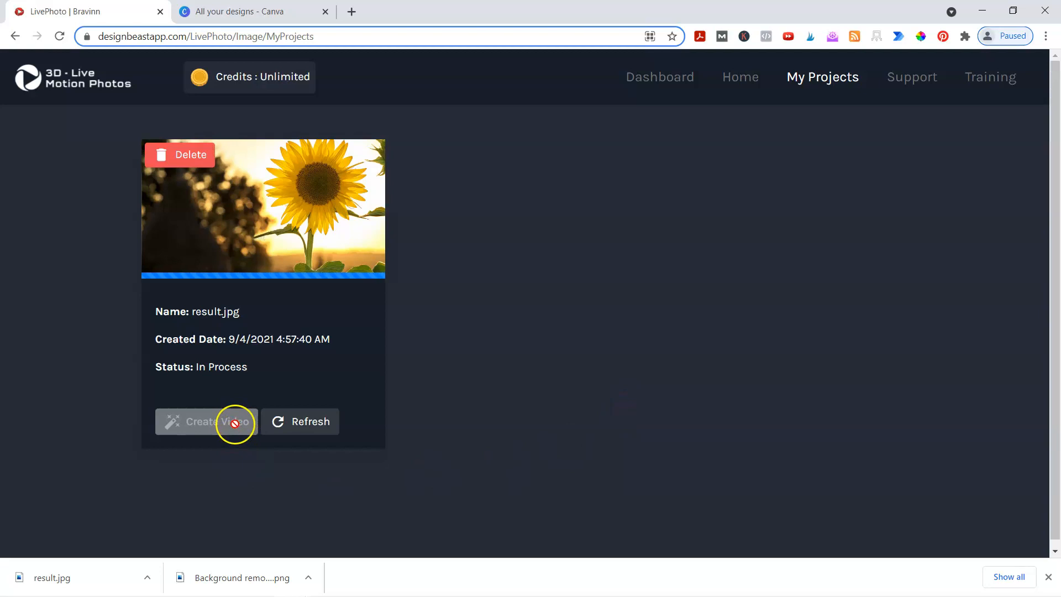
- Refresh the In Process project twice, minimize the browser, and advance to the OTO/Upsell #1 slide
left_click(295, 429)
left_click(301, 423)
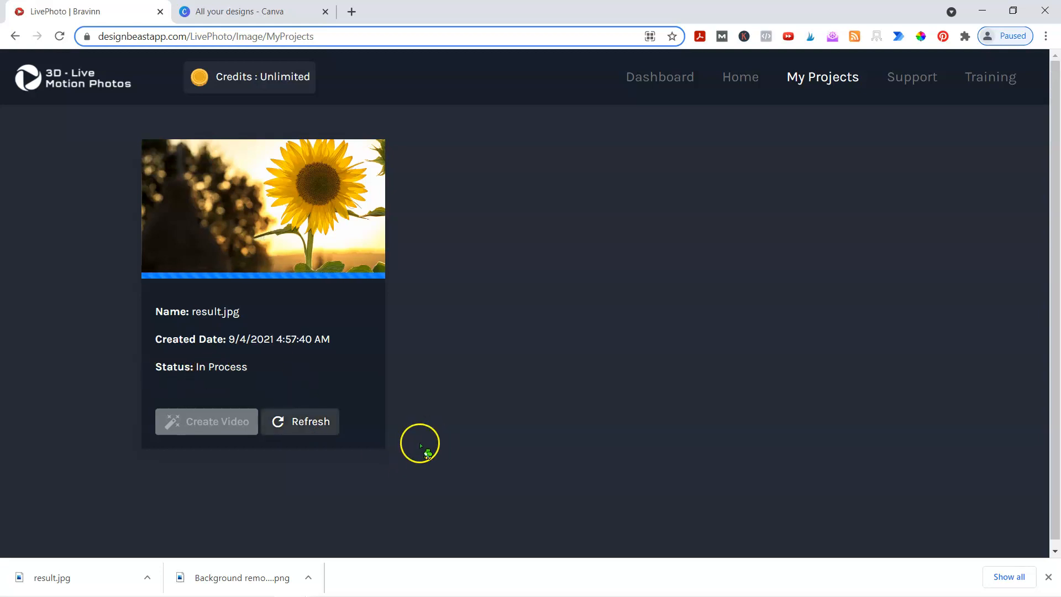
left_click(990, 10)
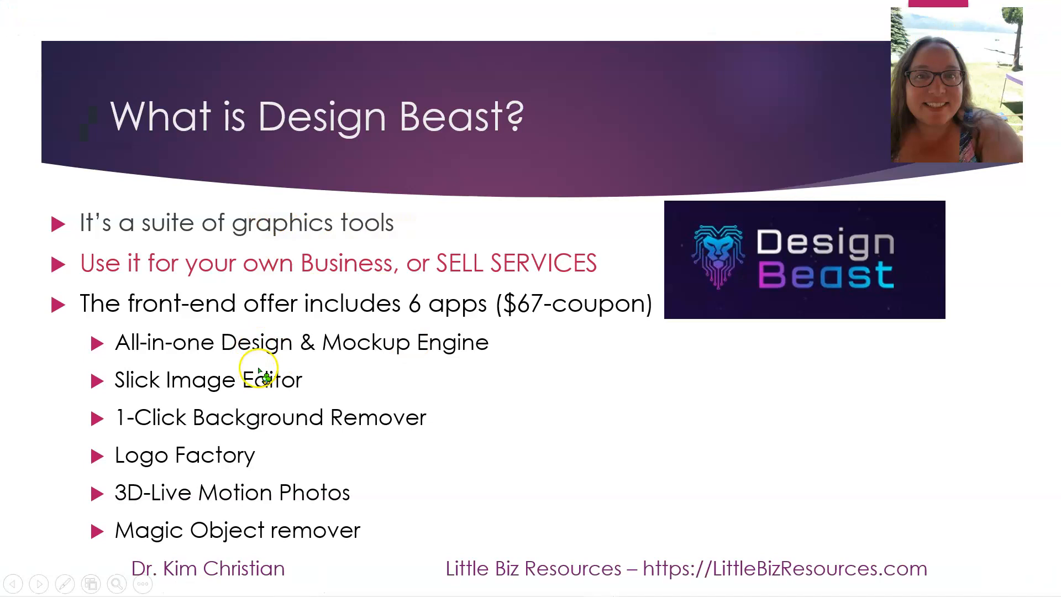
left_click(489, 398)
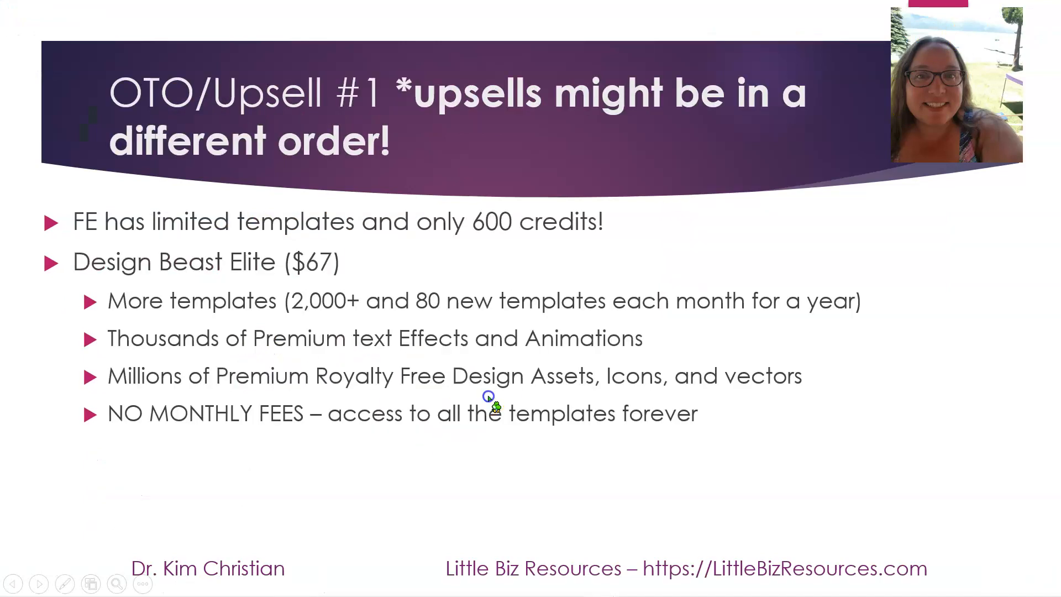